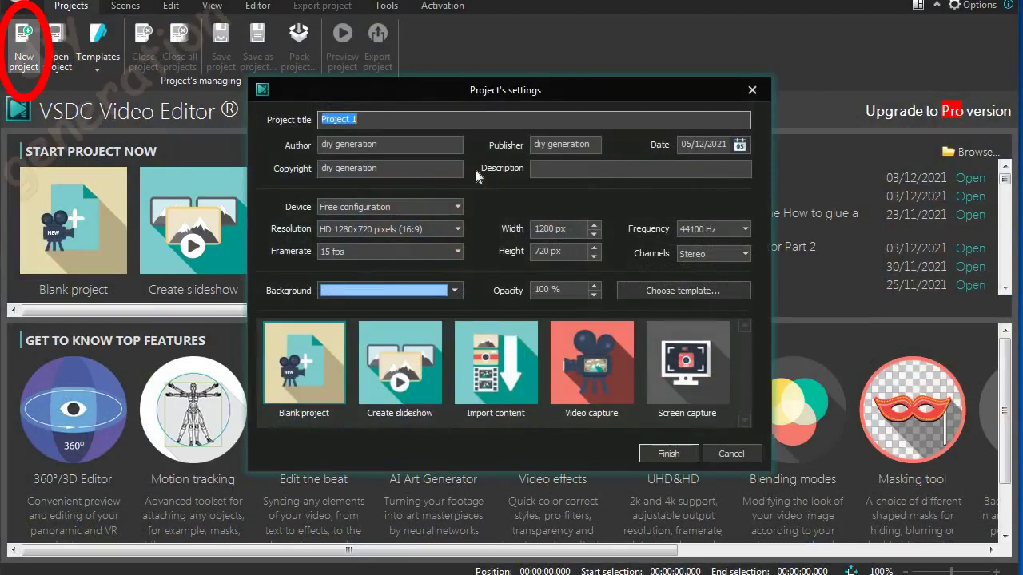
Create a blank project titled "Lesson 2" with the description "VSDC lesson 2".
{"action": "type", "text": "Lesso"}
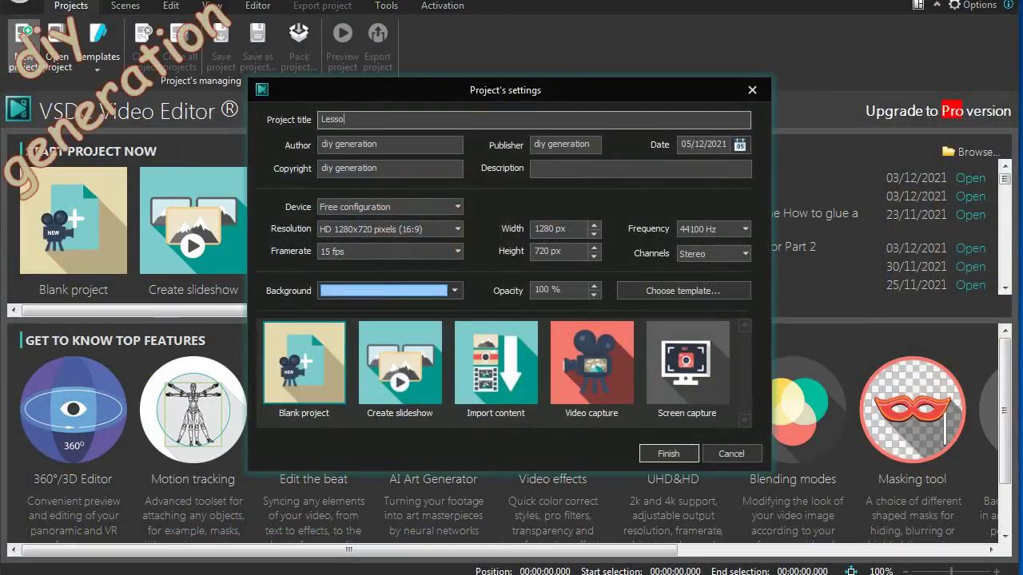
{"action": "type", "text": "n 2"}
{"action": "type", "text": "VSDC lesson 2"}
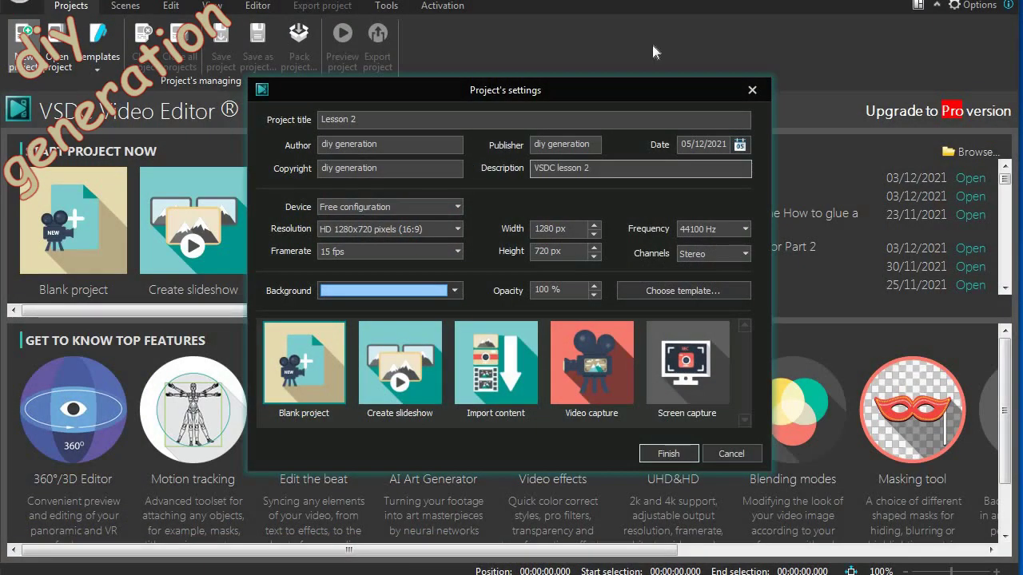
{"action": "left_click", "coordinate": [668, 453]}
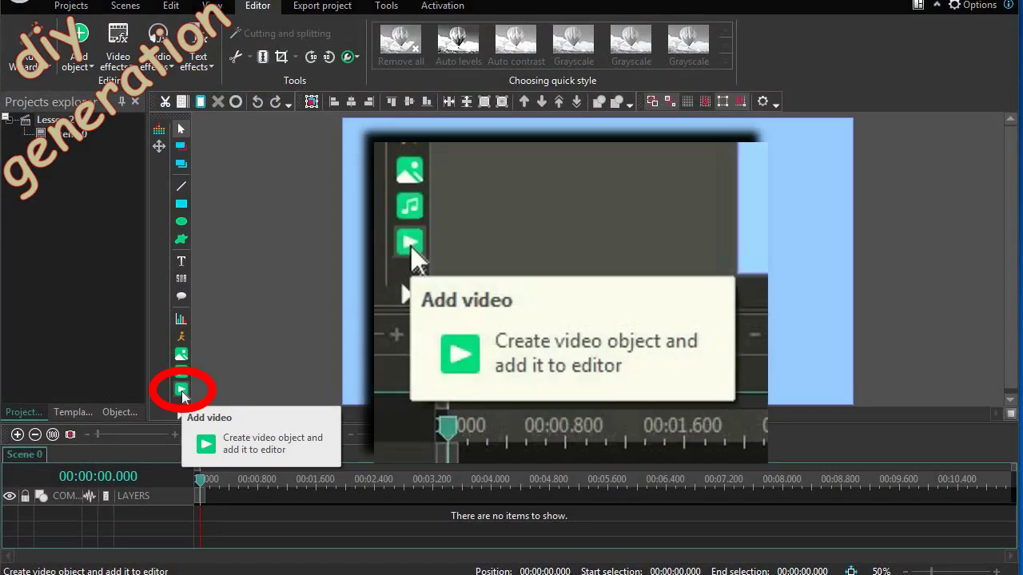
{"action": "left_click", "coordinate": [182, 392]}
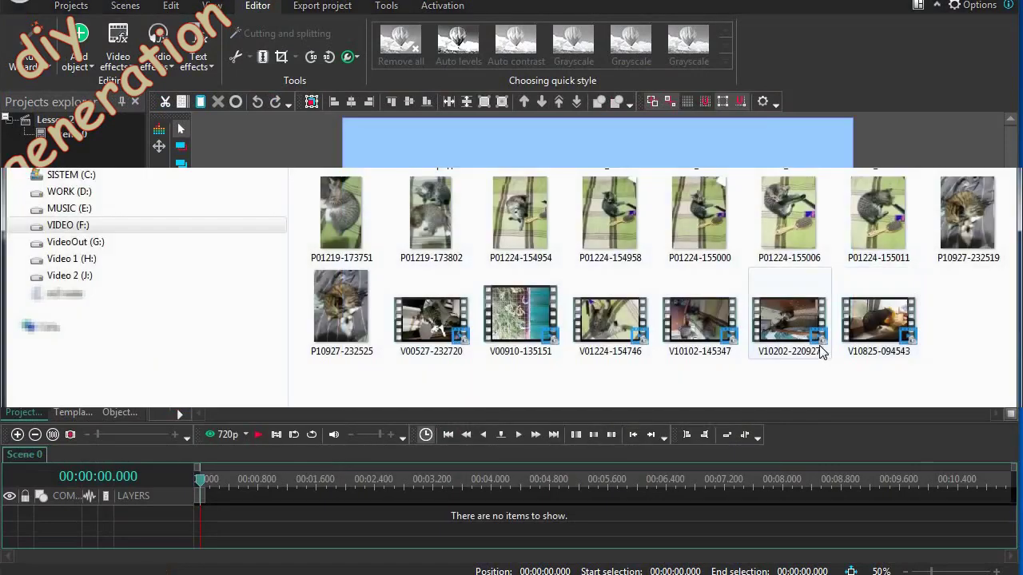
{"action": "double_click", "coordinate": [822, 351]}
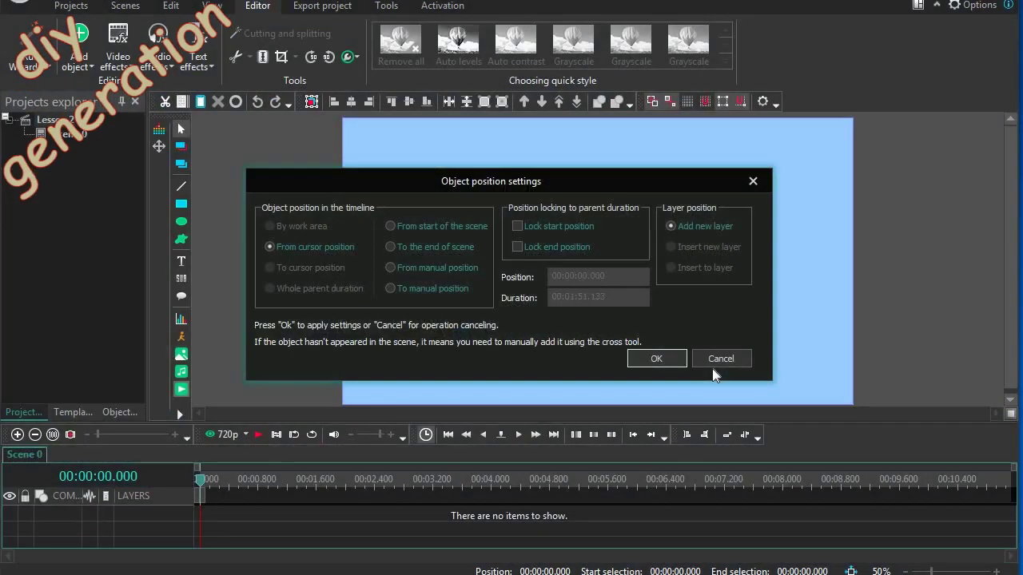
{"action": "left_click", "coordinate": [655, 359]}
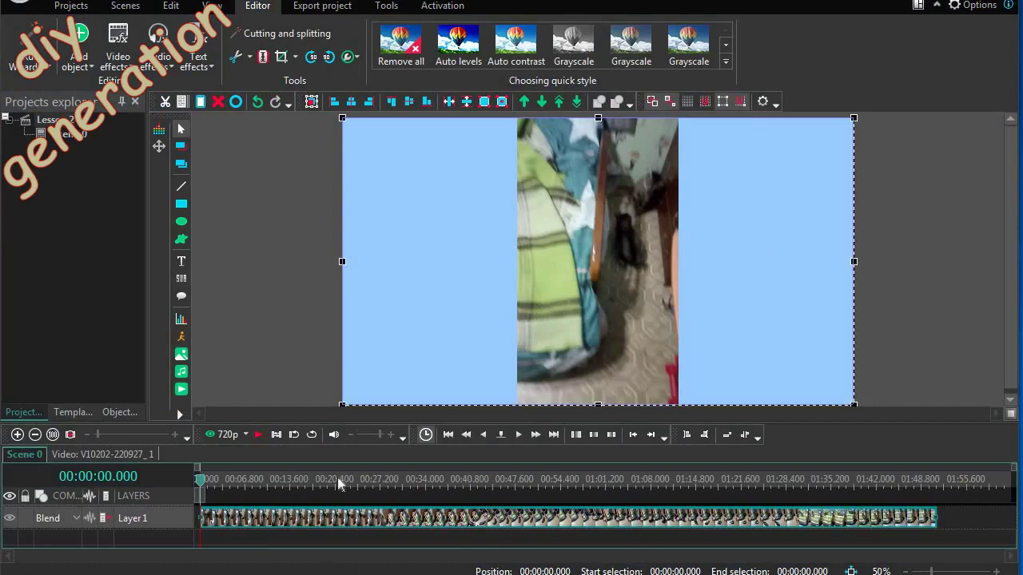
Split the video at 00:00:22.933 and shift its second part further along the timeline, leaving a gap between the parts.
{"action": "left_click", "coordinate": [258, 435]}
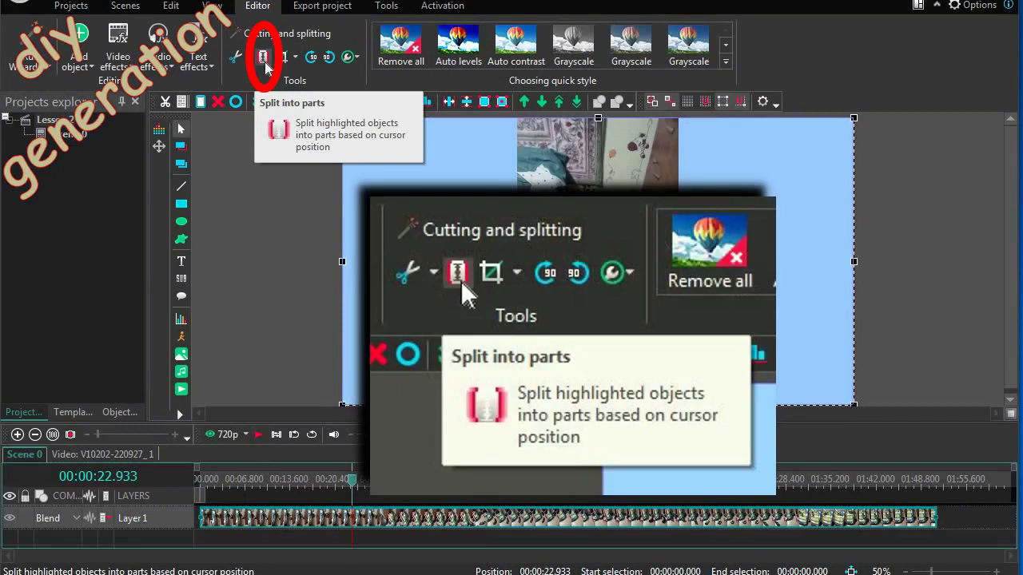
{"action": "left_click", "coordinate": [265, 64]}
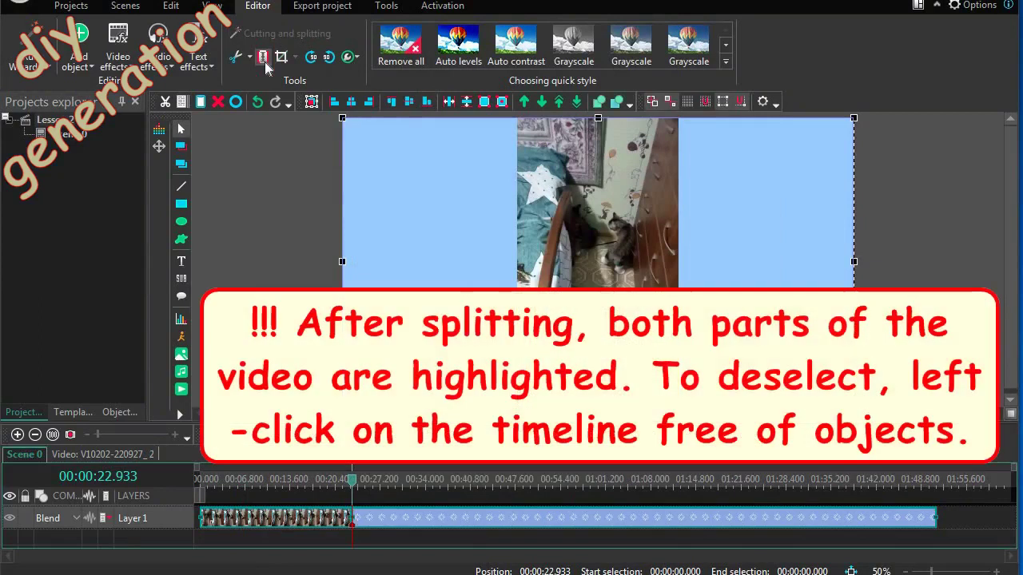
{"action": "left_click", "coordinate": [630, 546]}
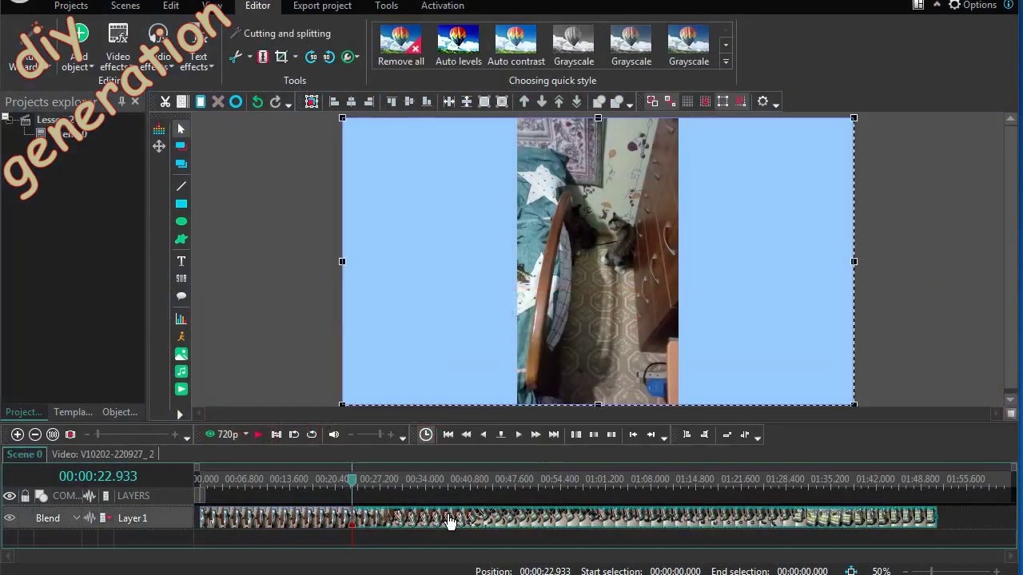
{"action": "left_click_drag", "start_coordinate": [450, 521], "coordinate": [501, 519]}
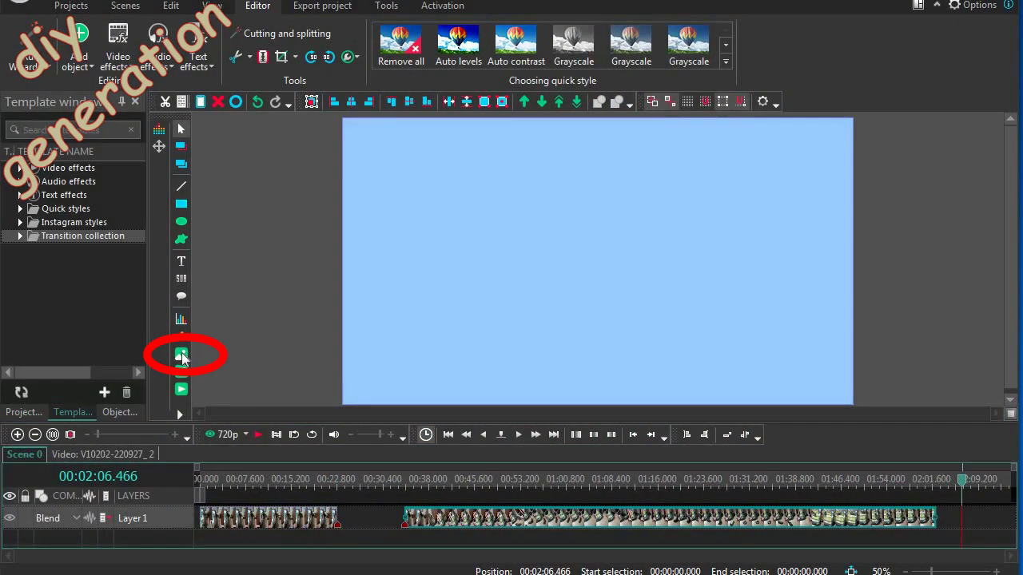
Add the image "4" to the timeline from the cursor position at 00:02:06.466, past the end of the video.
{"action": "left_click", "coordinate": [182, 357]}
{"action": "left_click", "coordinate": [340, 192]}
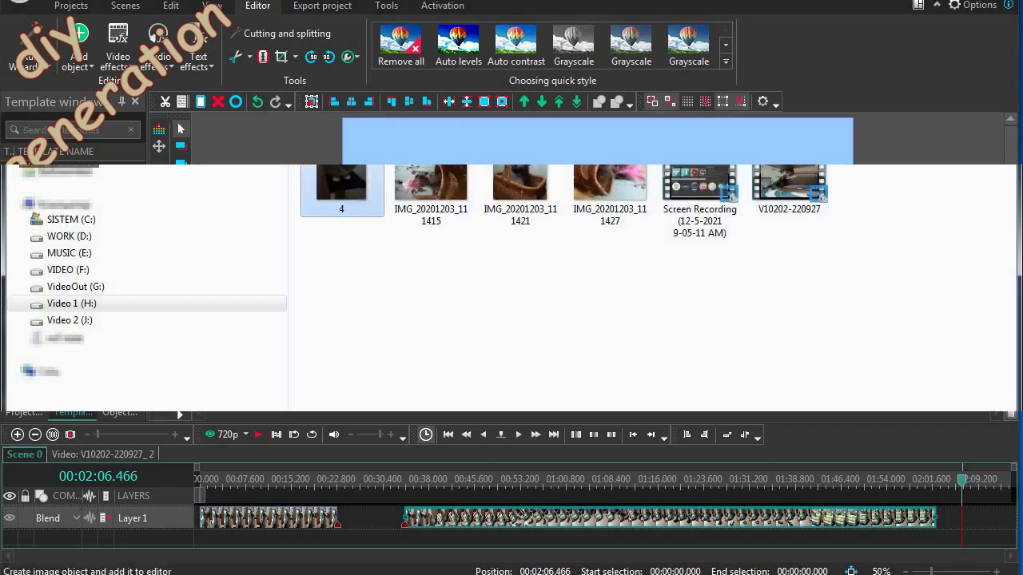
{"action": "key", "text": "Return"}
{"action": "left_click", "coordinate": [645, 363]}
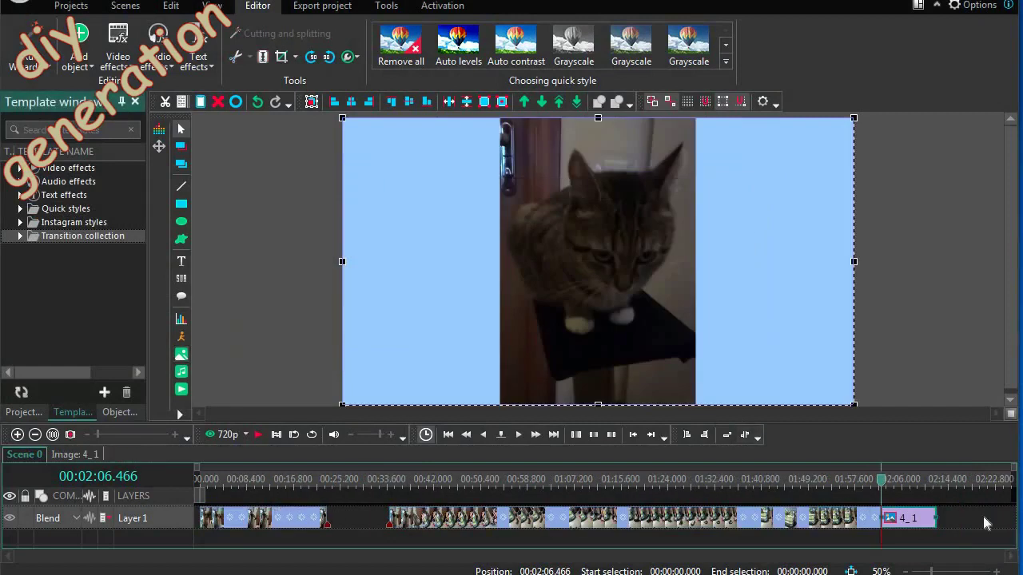
Shift the cat image slightly further along the timeline and apply the Auto levels quick style to it.
{"action": "left_click_drag", "start_coordinate": [902, 525], "coordinate": [903, 520]}
{"action": "left_click", "coordinate": [904, 484]}
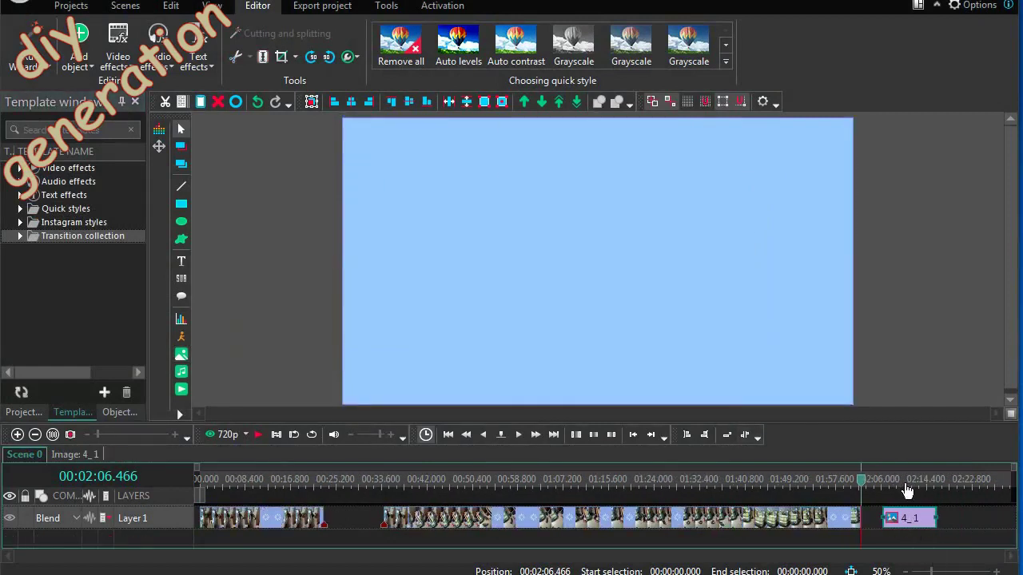
{"action": "left_click", "coordinate": [456, 44]}
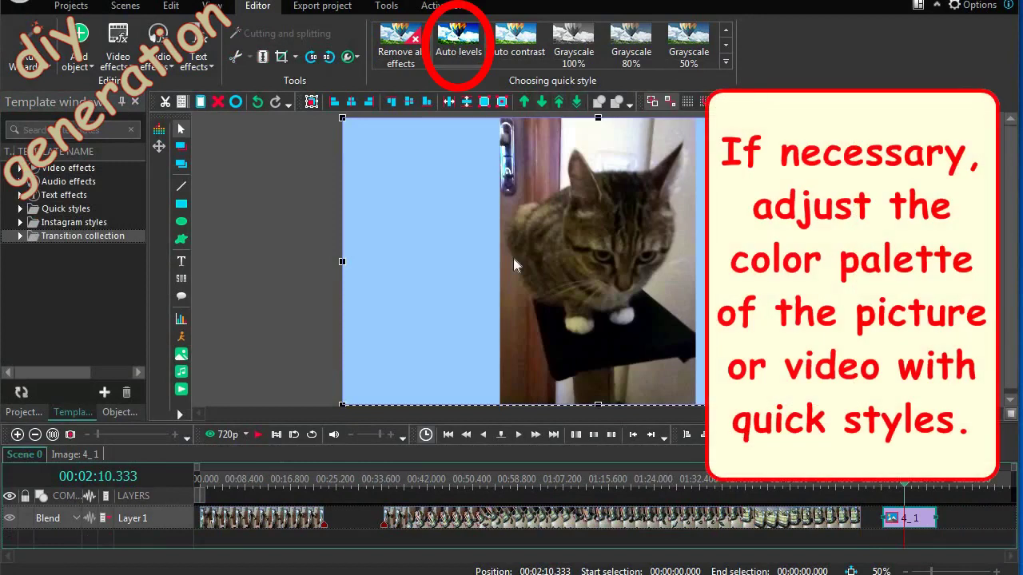
{"action": "left_click", "coordinate": [466, 40]}
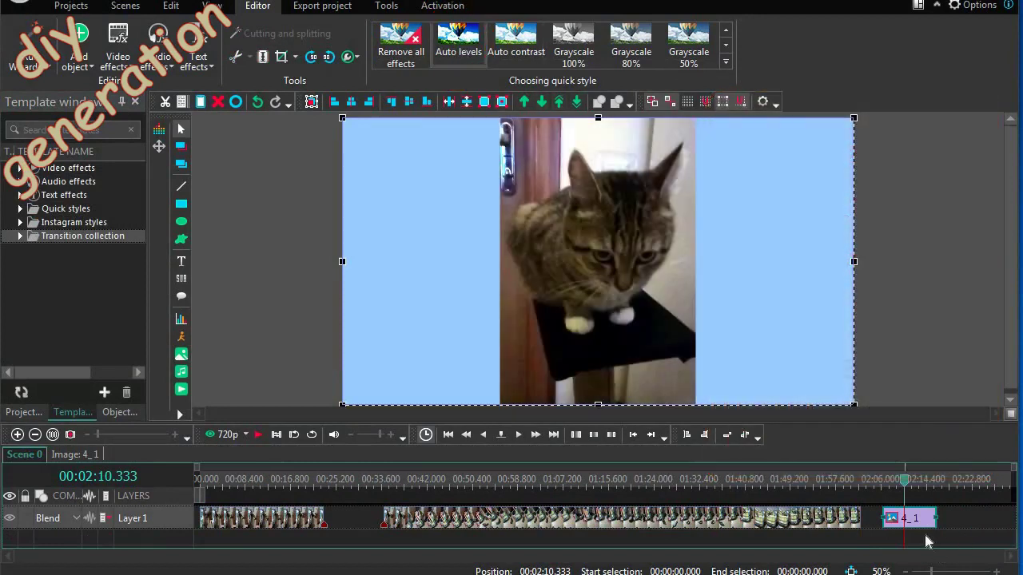
Move the cat image to the start of the timeline and shift the first video part to leave a gap behind it.
{"action": "left_click_drag", "start_coordinate": [917, 524], "coordinate": [240, 537]}
{"action": "left_click_drag", "start_coordinate": [302, 525], "coordinate": [369, 539]}
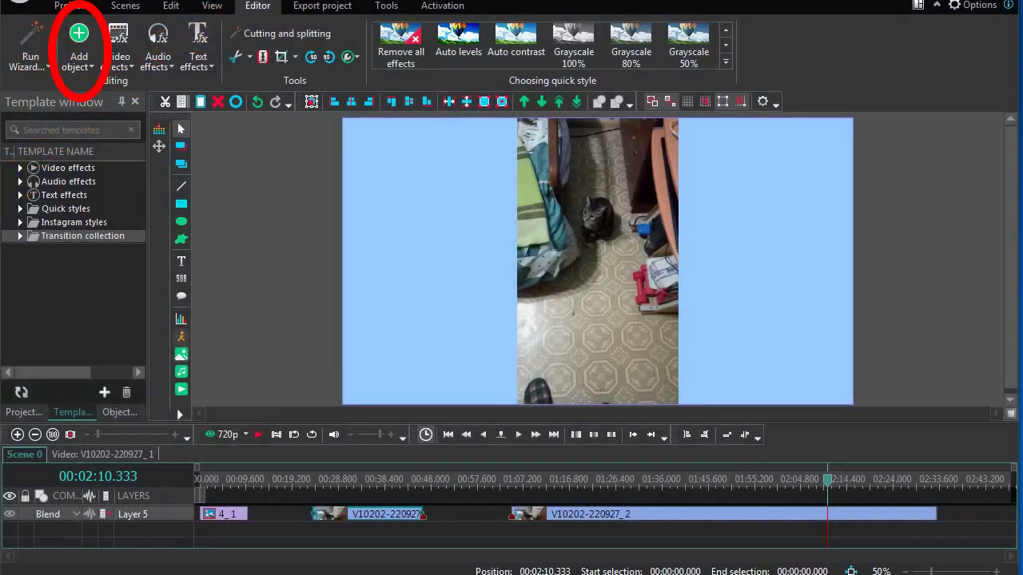
{"action": "left_click", "coordinate": [75, 52]}
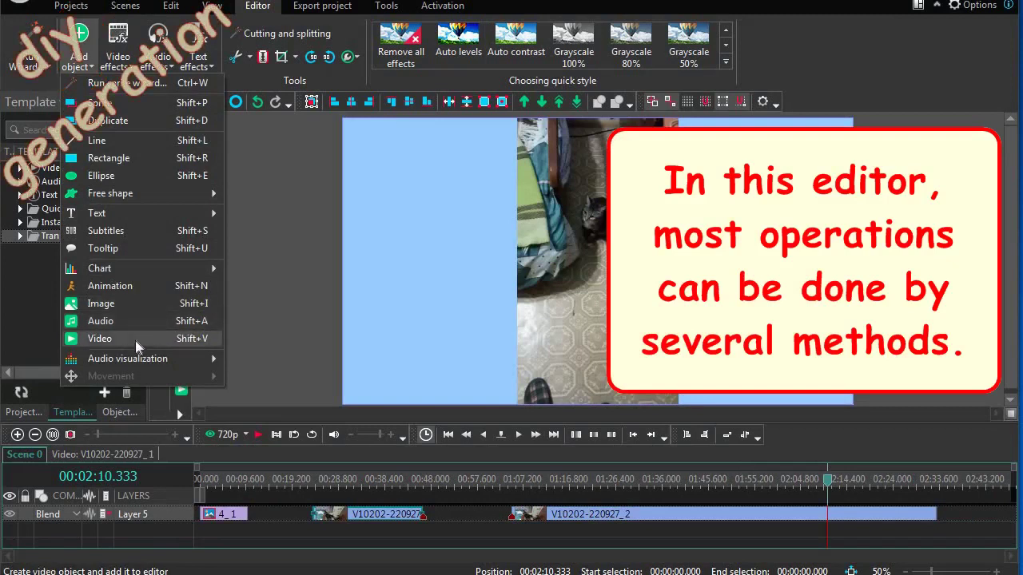
{"action": "left_click", "coordinate": [315, 284]}
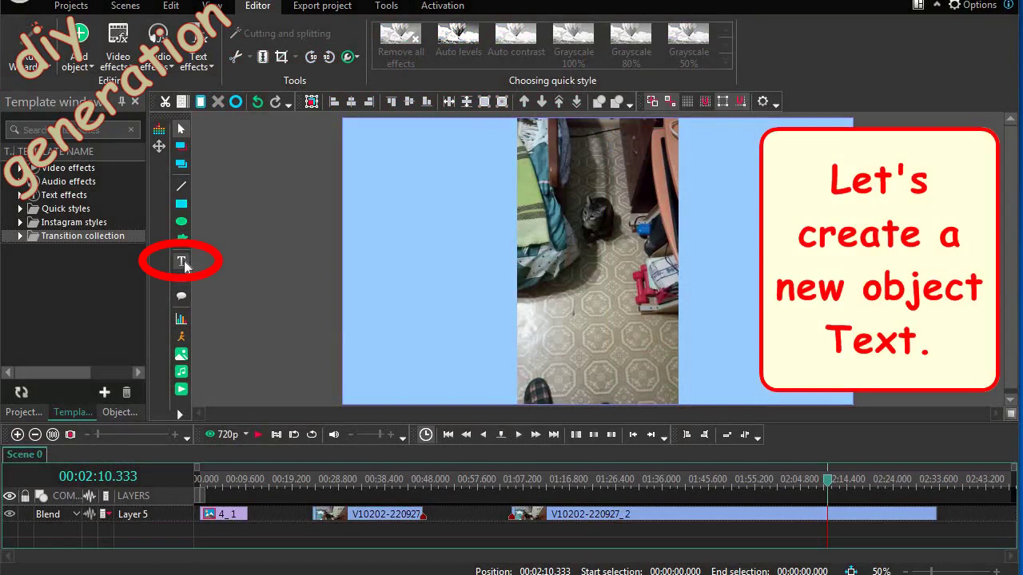
Add a text object from the cursor position on a new layer and draw its wide text field across the upper part of the scene.
{"action": "left_click", "coordinate": [183, 265]}
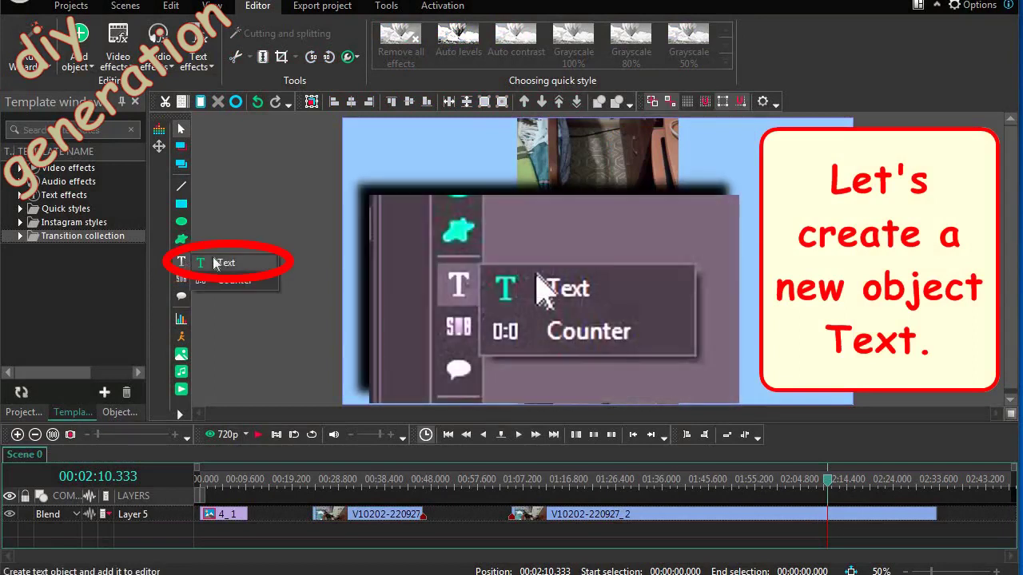
{"action": "left_click", "coordinate": [216, 264]}
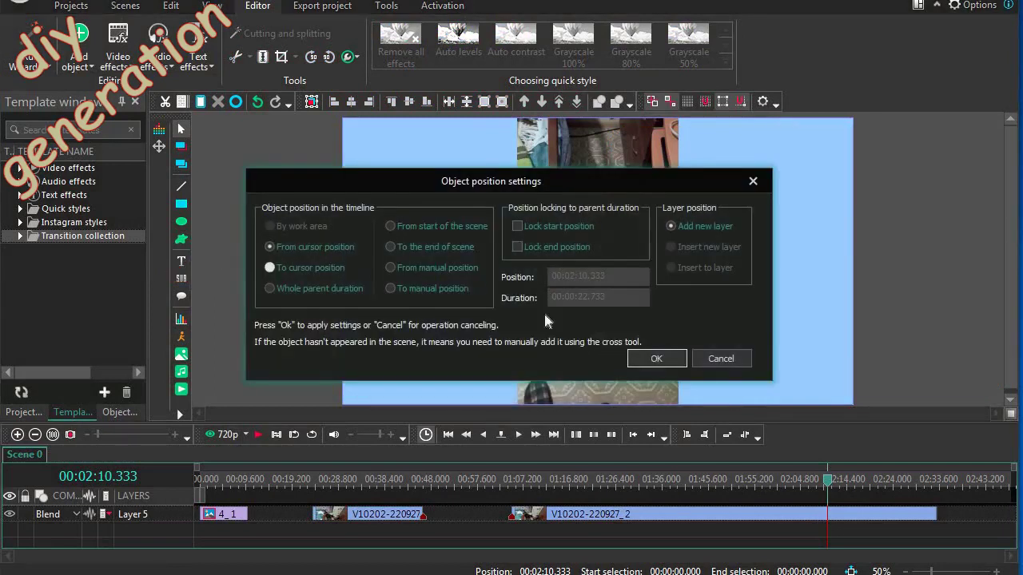
{"action": "left_click", "coordinate": [645, 362]}
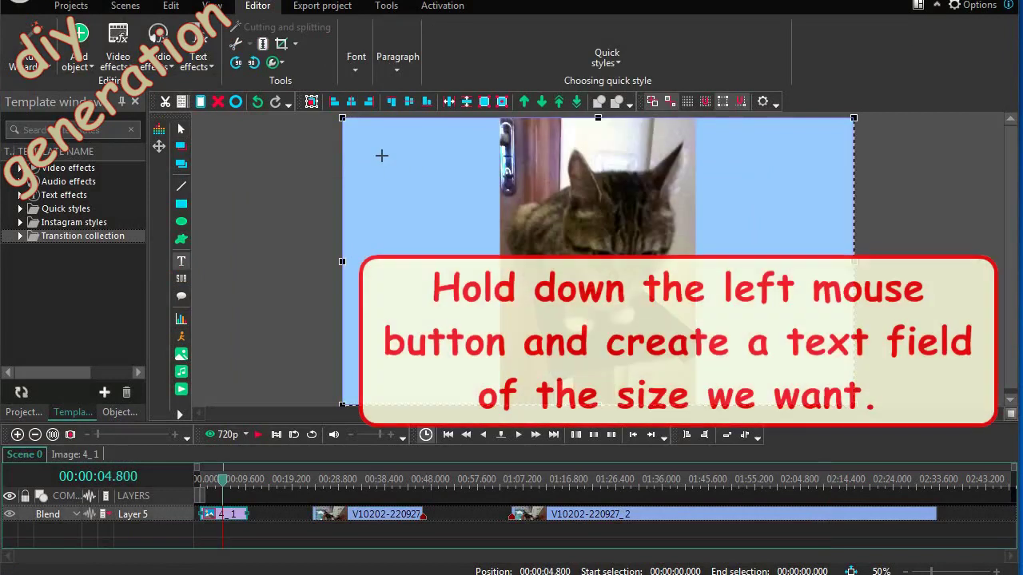
{"action": "left_click_drag", "start_coordinate": [381, 155], "coordinate": [632, 166]}
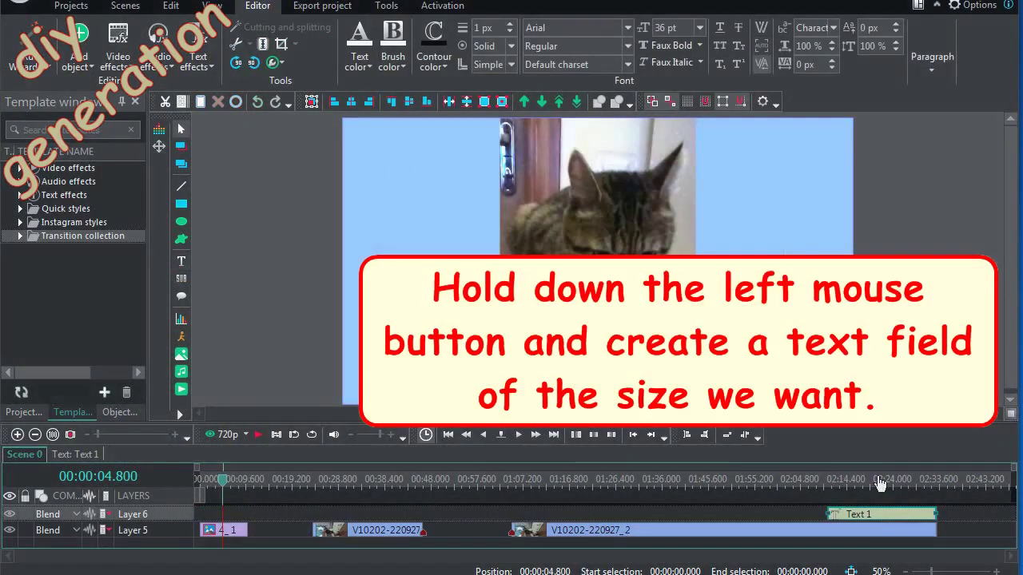
{"action": "left_click", "coordinate": [879, 480]}
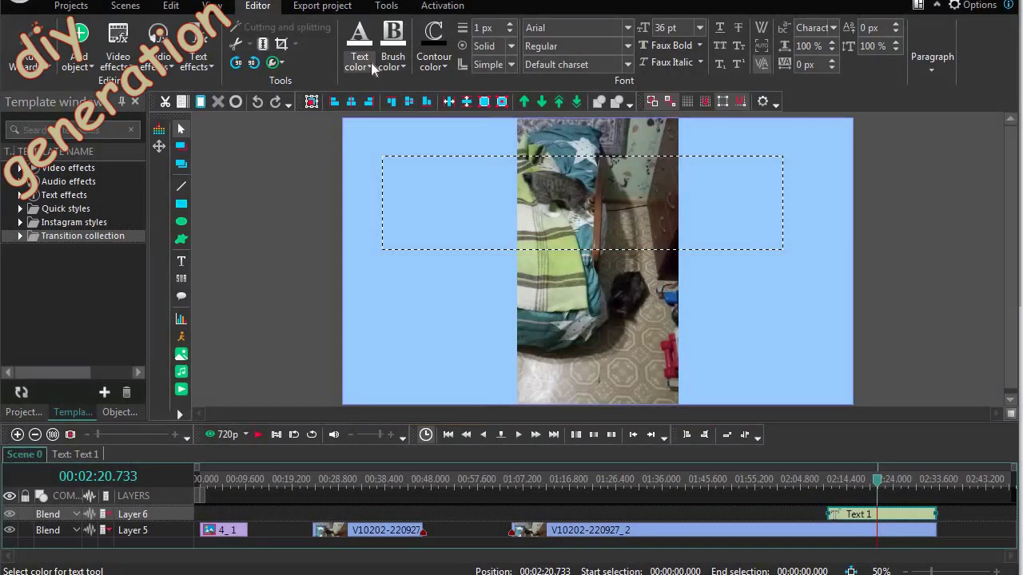
Set the text color to the standard dark blue and the contour color to white.
{"action": "left_click", "coordinate": [371, 62]}
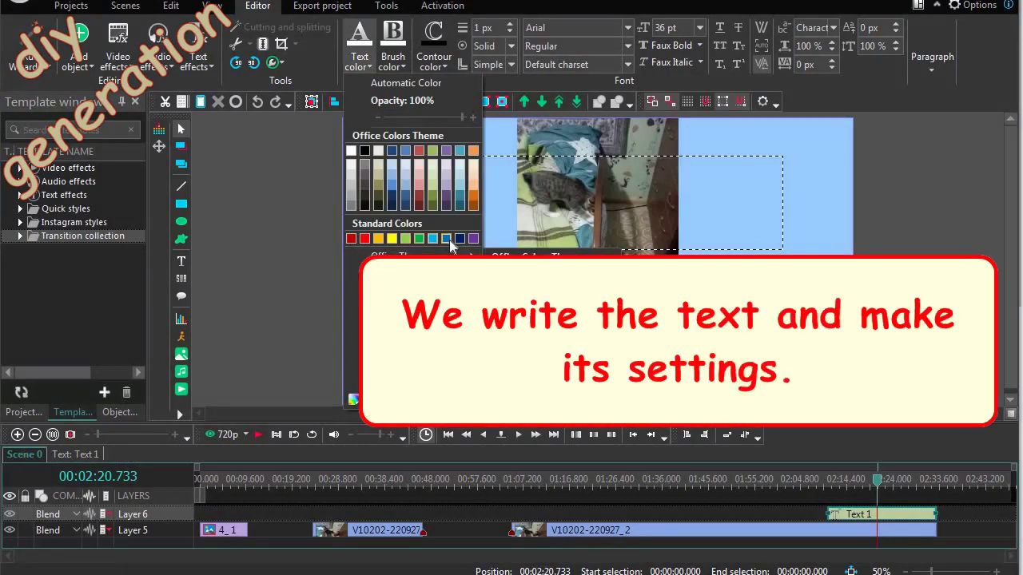
{"action": "left_click", "coordinate": [460, 239]}
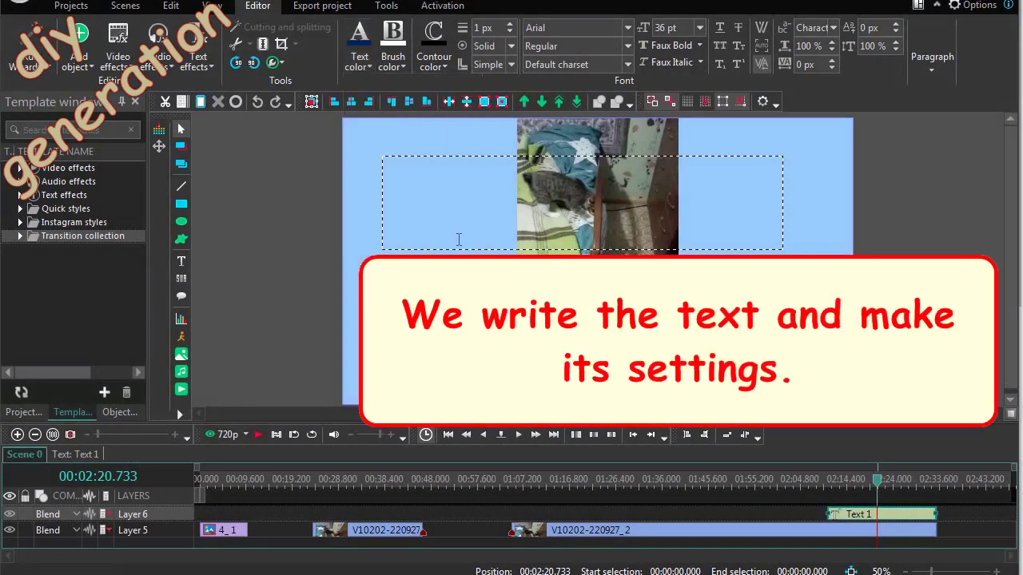
{"action": "left_click", "coordinate": [444, 62]}
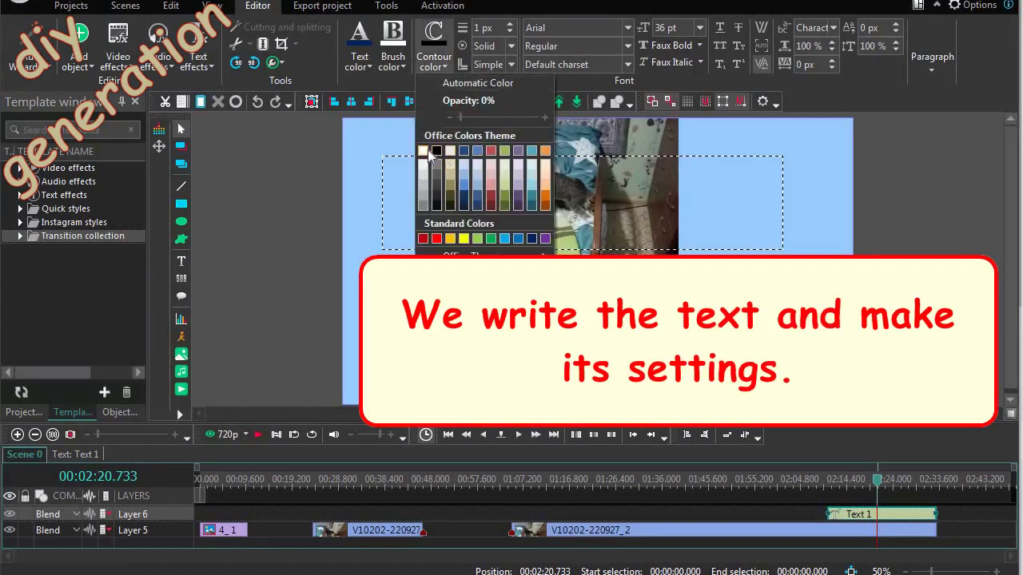
{"action": "left_click", "coordinate": [428, 152]}
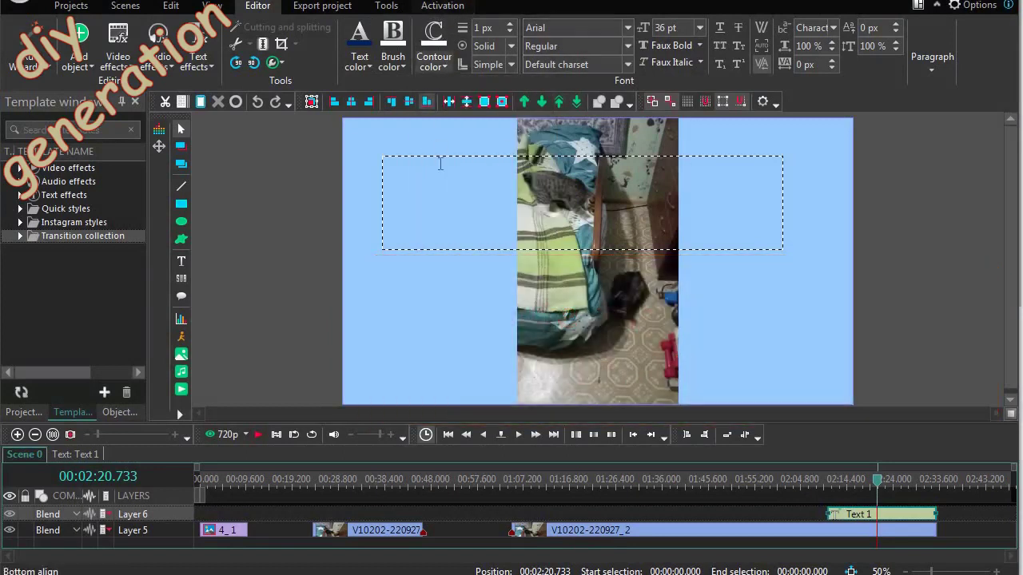
Set the font size to 96 pt and enter "This is my cat." in the text field.
{"action": "left_click", "coordinate": [701, 27]}
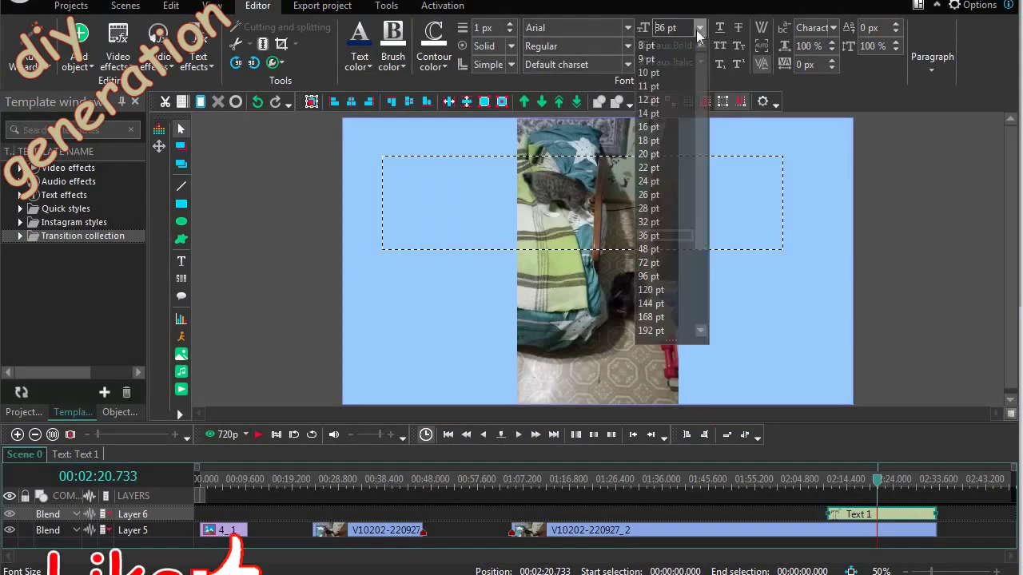
{"action": "left_click", "coordinate": [648, 277]}
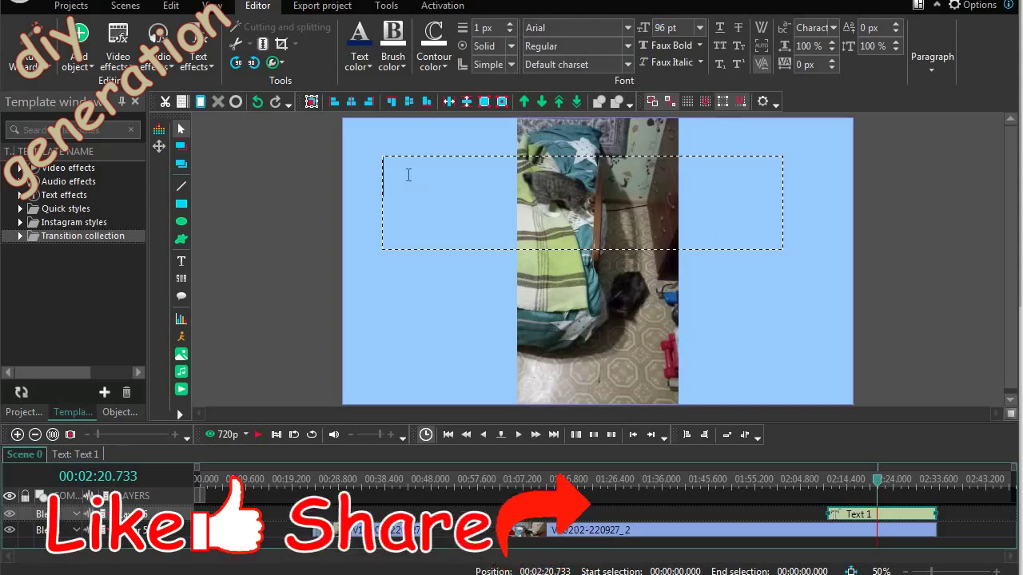
{"action": "type", "text": "This is my cat."}
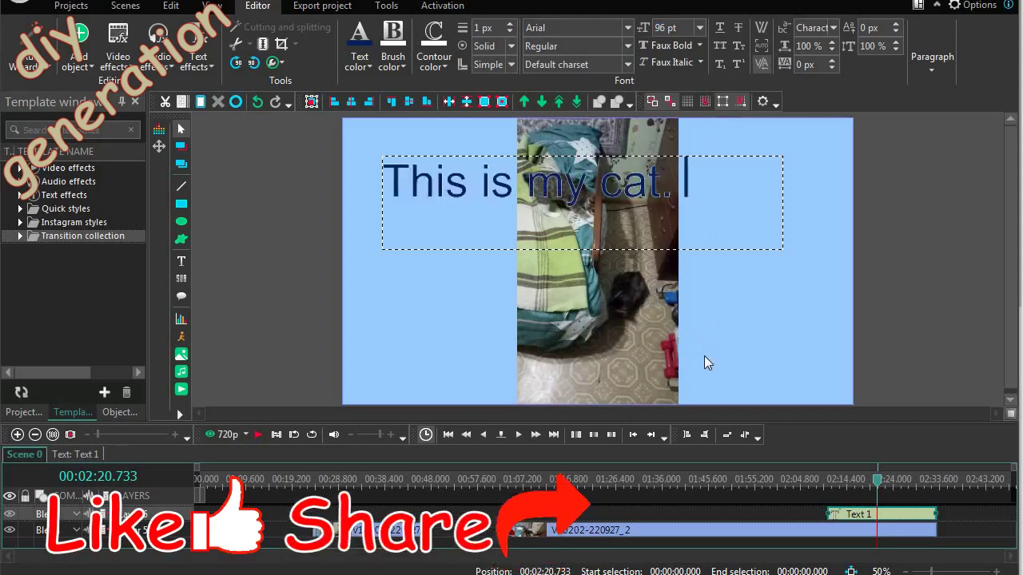
Move the text object to the start of the timeline above the cat image and show the frame at 00:00:04.600.
{"action": "left_click_drag", "start_coordinate": [859, 514], "coordinate": [272, 505]}
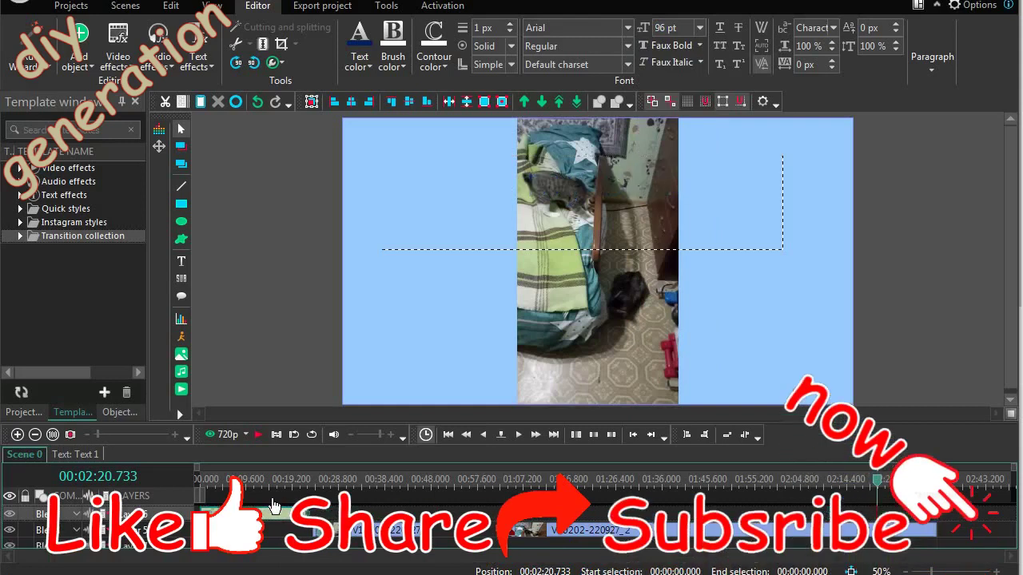
{"action": "left_click", "coordinate": [223, 479]}
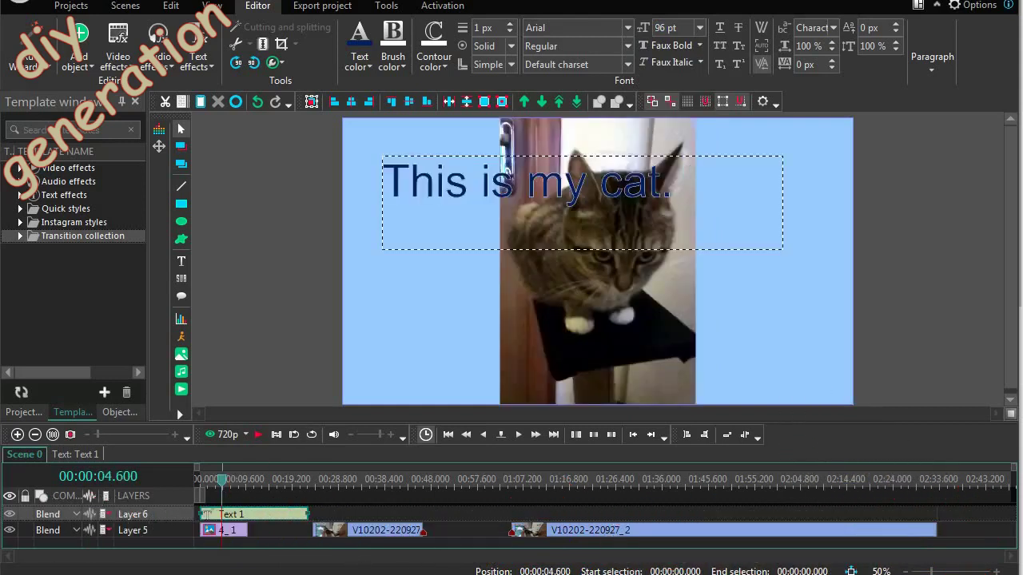
Change the font of the whole "This is my cat." caption to Comic Sans MS and leave text editing.
{"action": "double_click", "coordinate": [693, 192]}
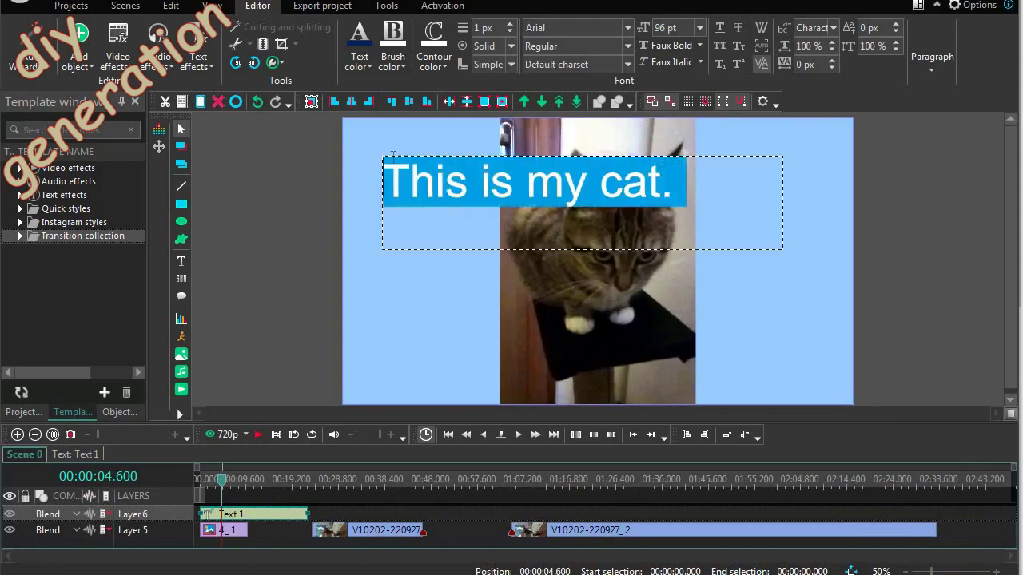
{"action": "left_click", "coordinate": [628, 26]}
{"action": "left_click", "coordinate": [608, 106]}
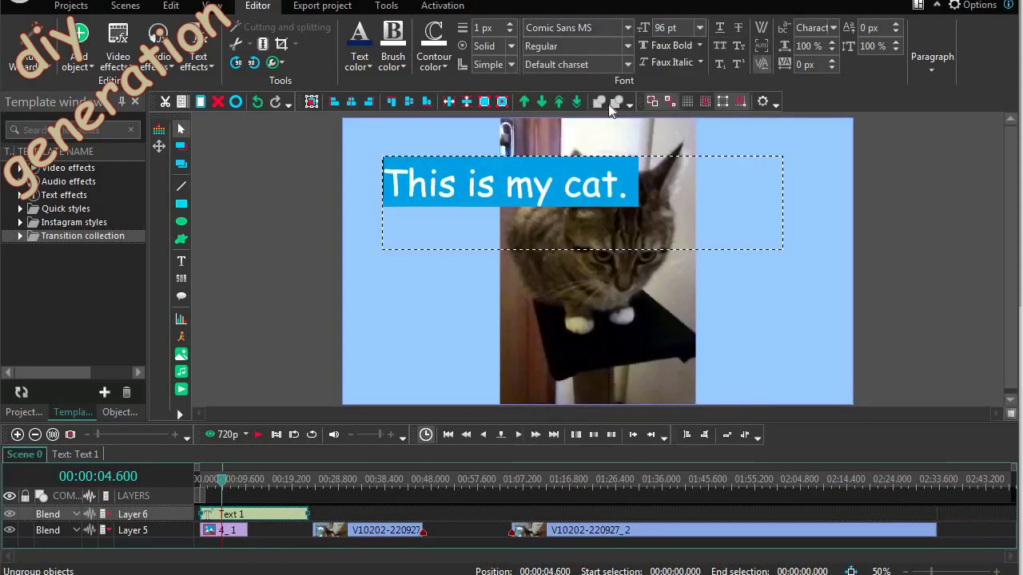
{"action": "left_click", "coordinate": [663, 236]}
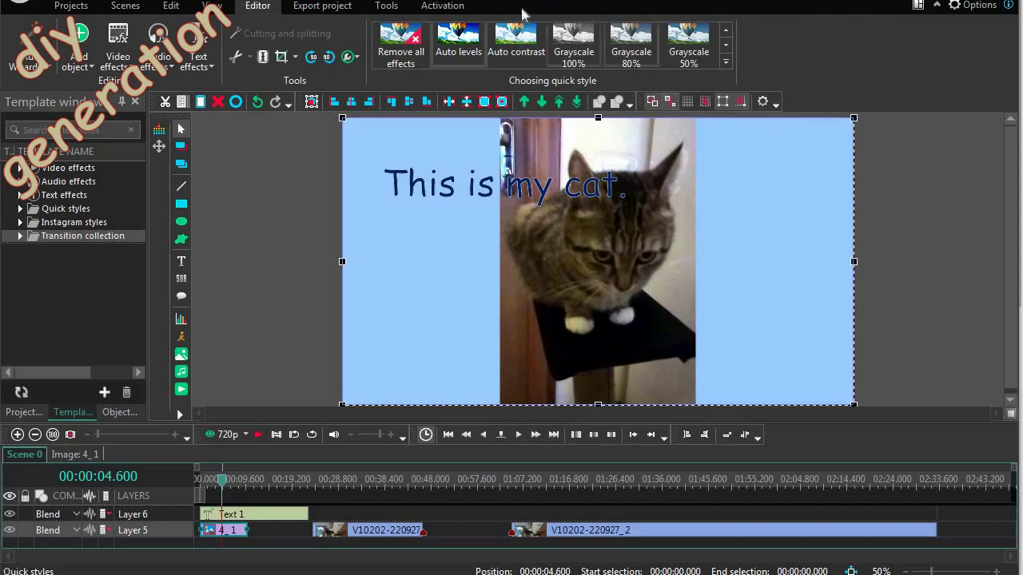
Set the font style of the "This is my cat." caption to Bold.
{"action": "left_click", "coordinate": [515, 183]}
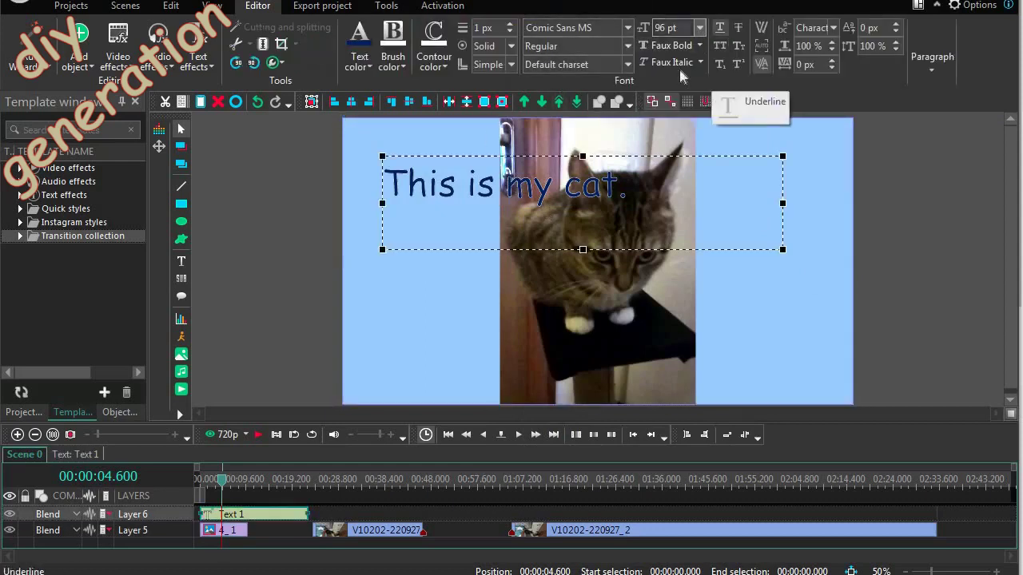
{"action": "left_click", "coordinate": [573, 46]}
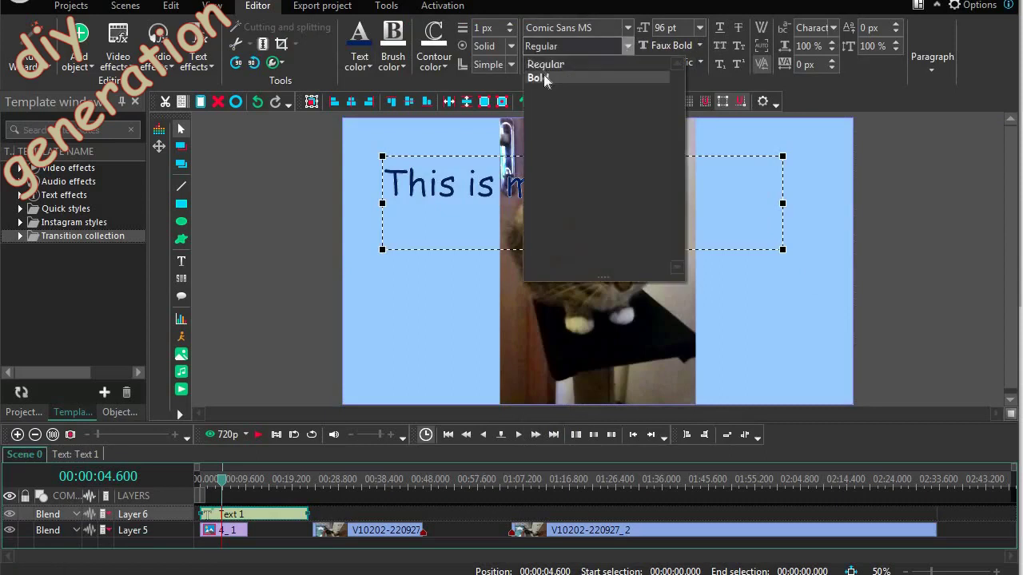
{"action": "left_click", "coordinate": [545, 79]}
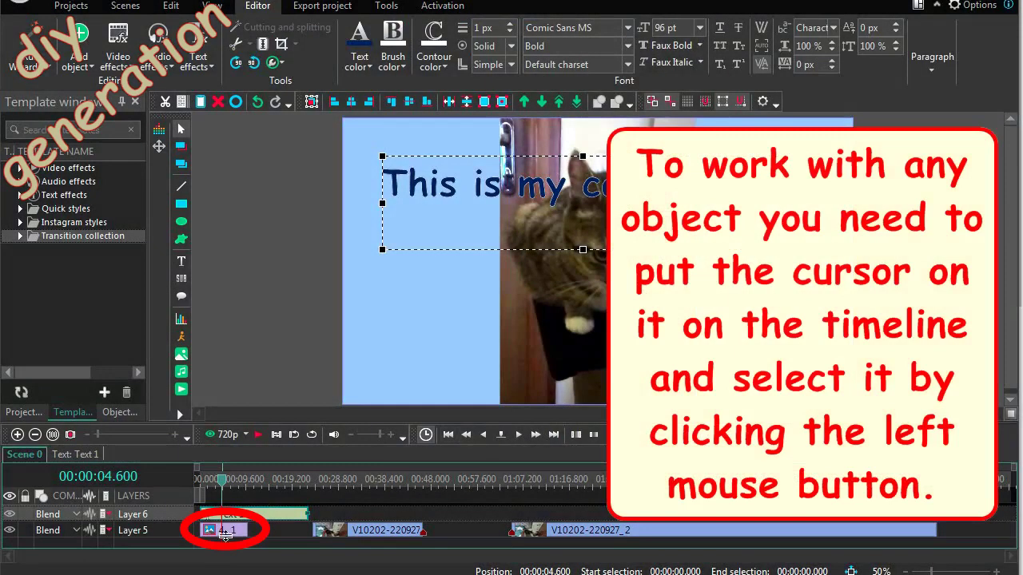
Narrow the cat image's frame to the picture's width and arrange the image and the caption side by side, with the caption on the right.
{"action": "left_click", "coordinate": [225, 534]}
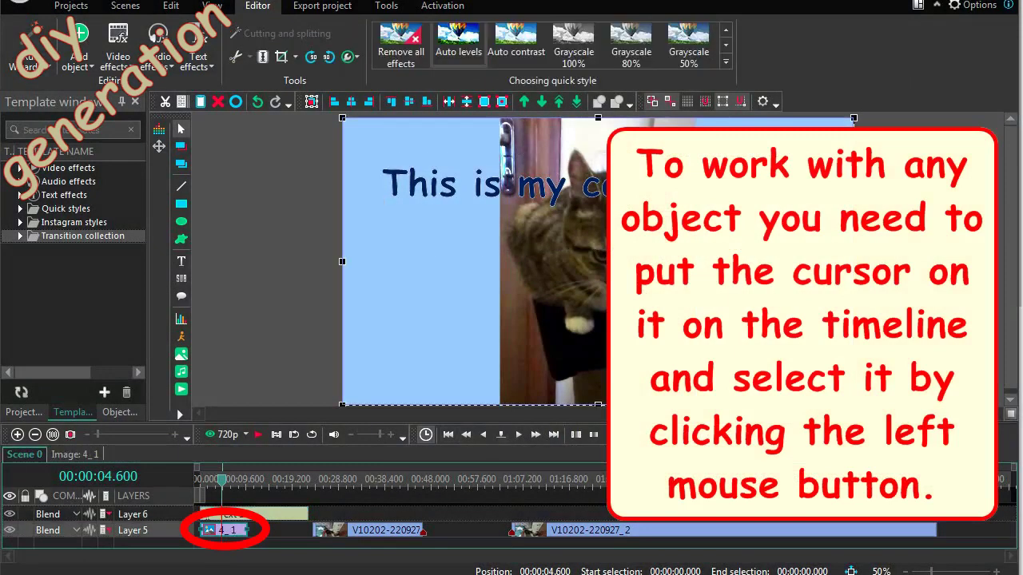
{"action": "left_click_drag", "start_coordinate": [689, 250], "coordinate": [542, 250]}
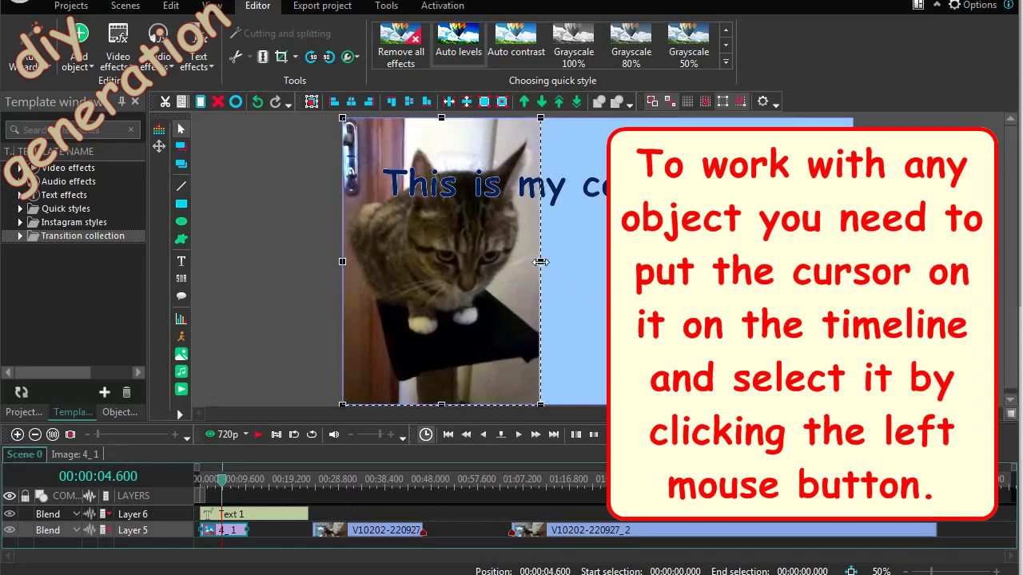
{"action": "left_click_drag", "start_coordinate": [478, 258], "coordinate": [521, 262]}
{"action": "left_click", "coordinate": [680, 208]}
{"action": "left_click_drag", "start_coordinate": [680, 208], "coordinate": [784, 252]}
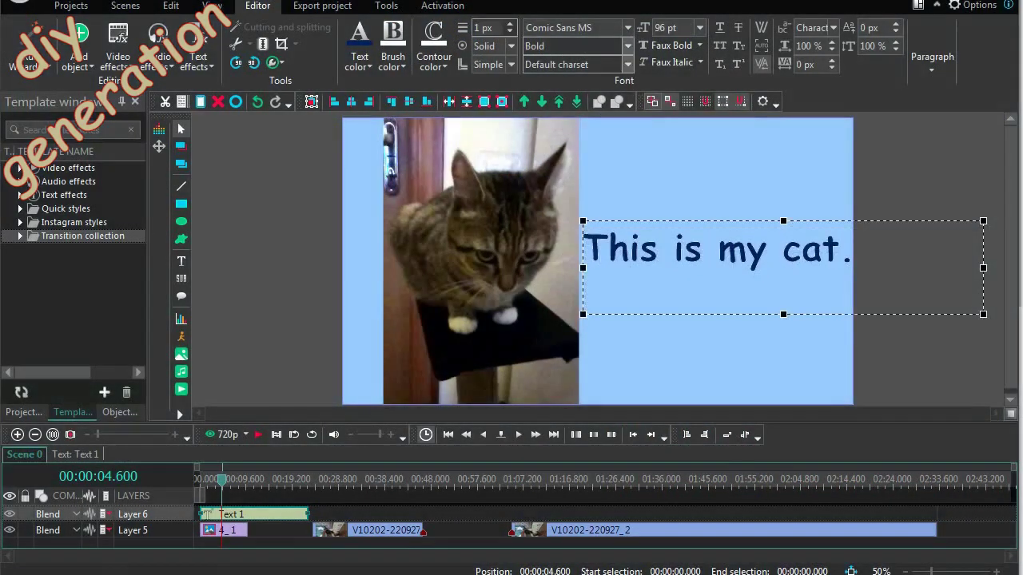
Change the caption's text color to standard red and its contour color to black.
{"action": "left_click", "coordinate": [371, 68]}
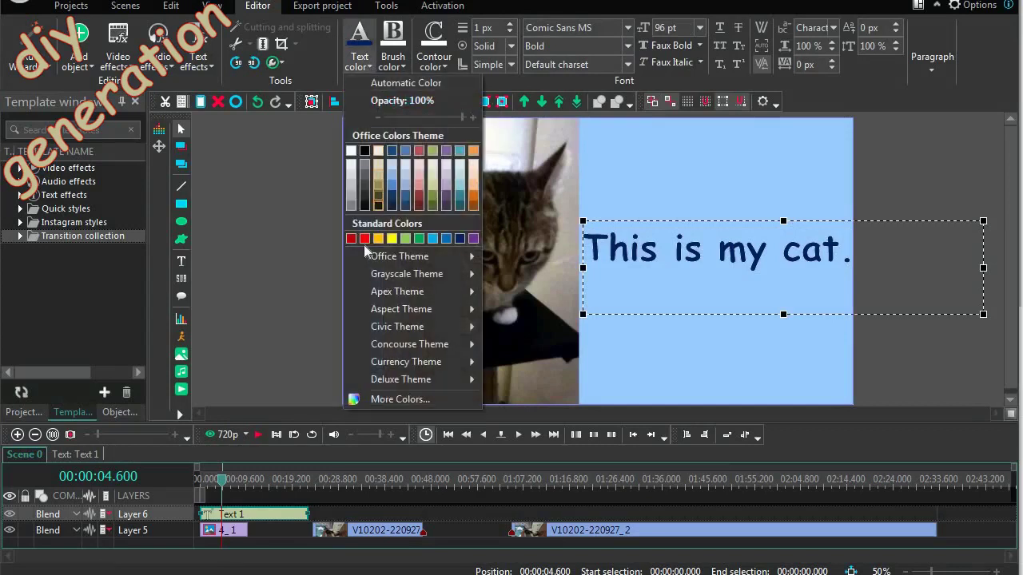
{"action": "left_click", "coordinate": [364, 239]}
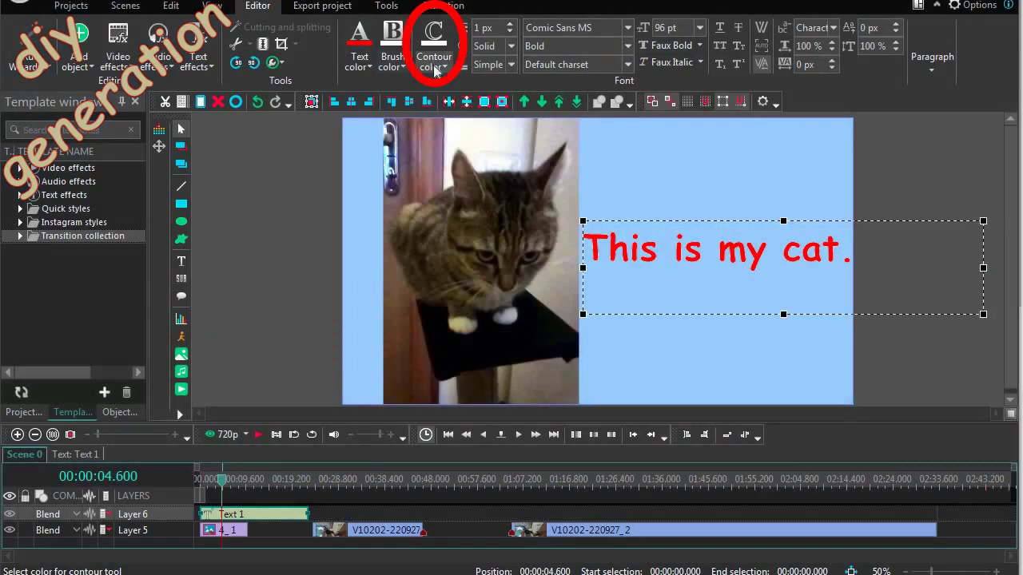
{"action": "left_click", "coordinate": [435, 71]}
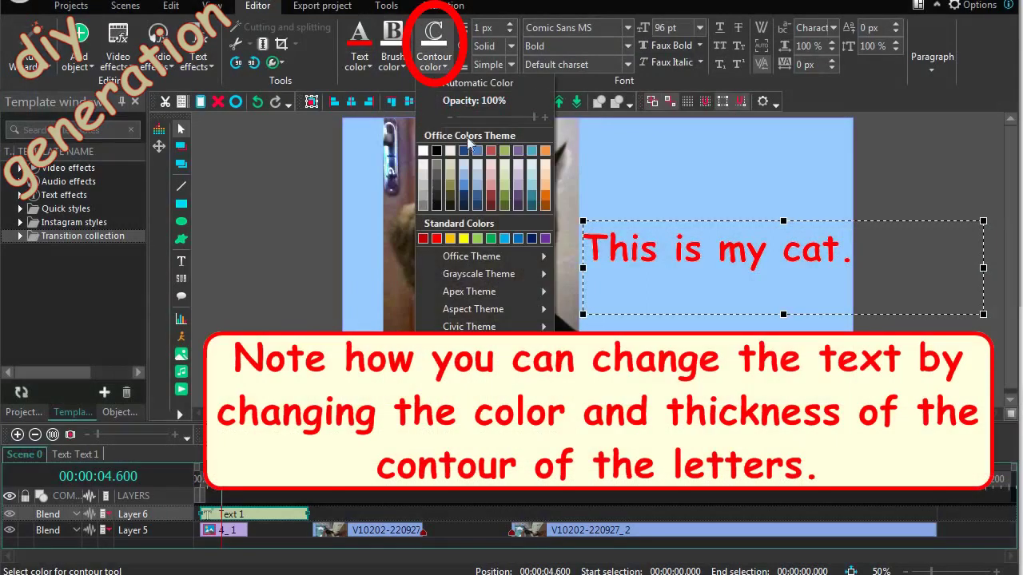
{"action": "left_click", "coordinate": [437, 151]}
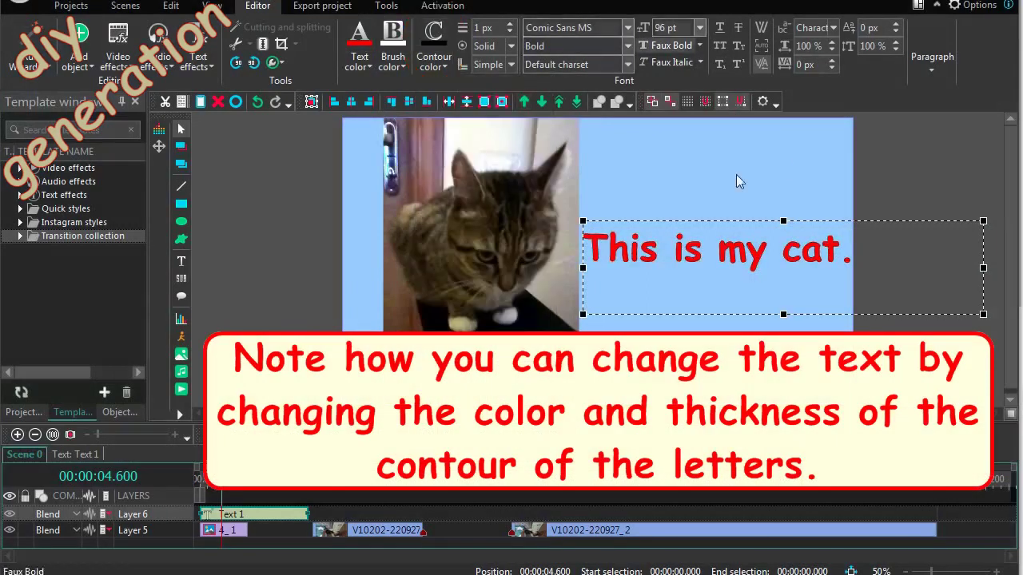
Try a contour thickness of 7 px on the caption and settle on 4 px.
{"action": "left_click", "coordinate": [511, 27]}
{"action": "left_click", "coordinate": [510, 27]}
{"action": "left_click", "coordinate": [511, 26]}
{"action": "left_click", "coordinate": [510, 26]}
{"action": "left_click", "coordinate": [510, 26]}
{"action": "left_click", "coordinate": [510, 27]}
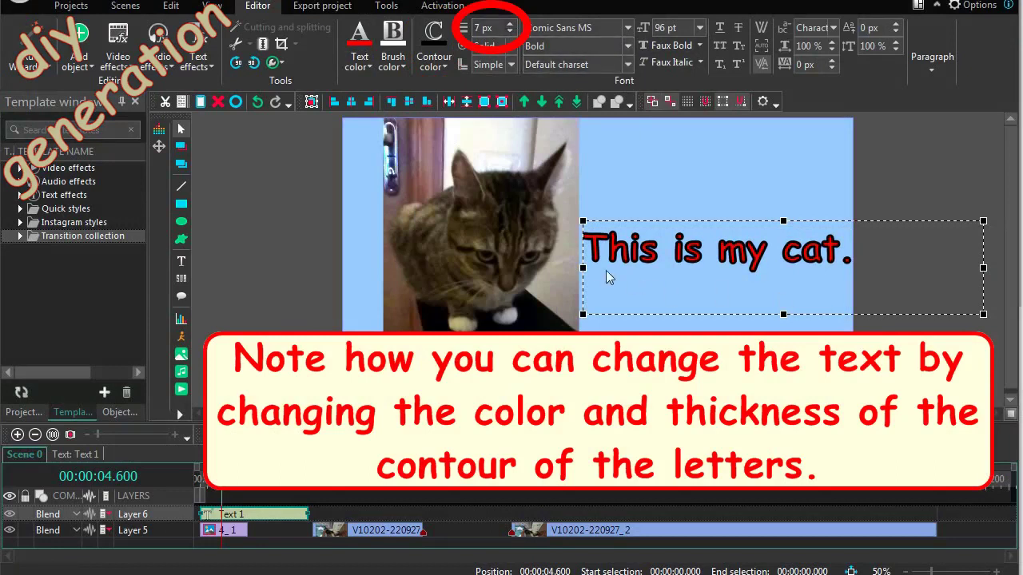
{"action": "left_click", "coordinate": [511, 34]}
{"action": "left_click", "coordinate": [511, 34]}
{"action": "left_click", "coordinate": [511, 34]}
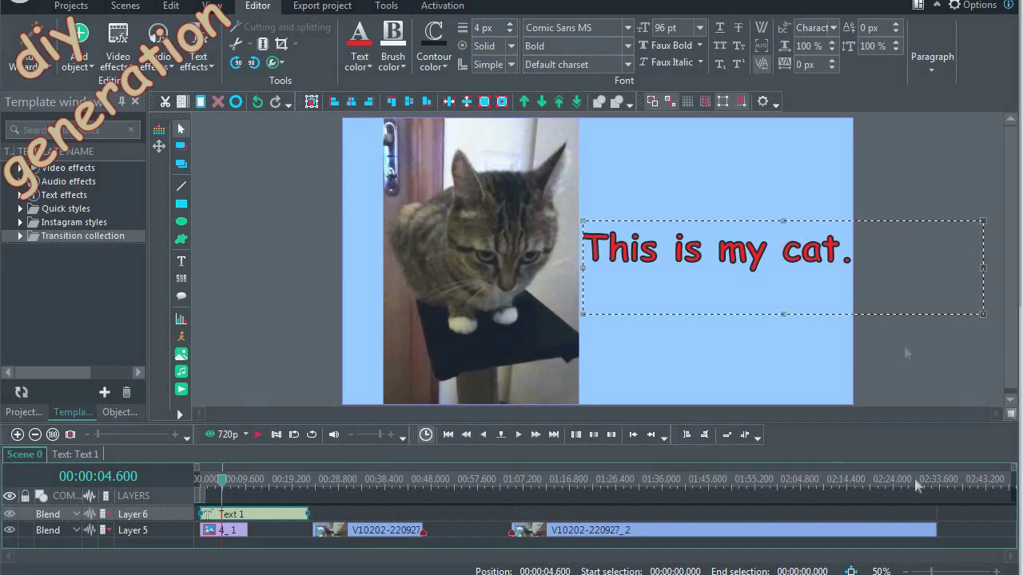
Break the caption before "cat." into two lines and resize its text box to be taller and end at the scene's right edge.
{"action": "left_click", "coordinate": [904, 346]}
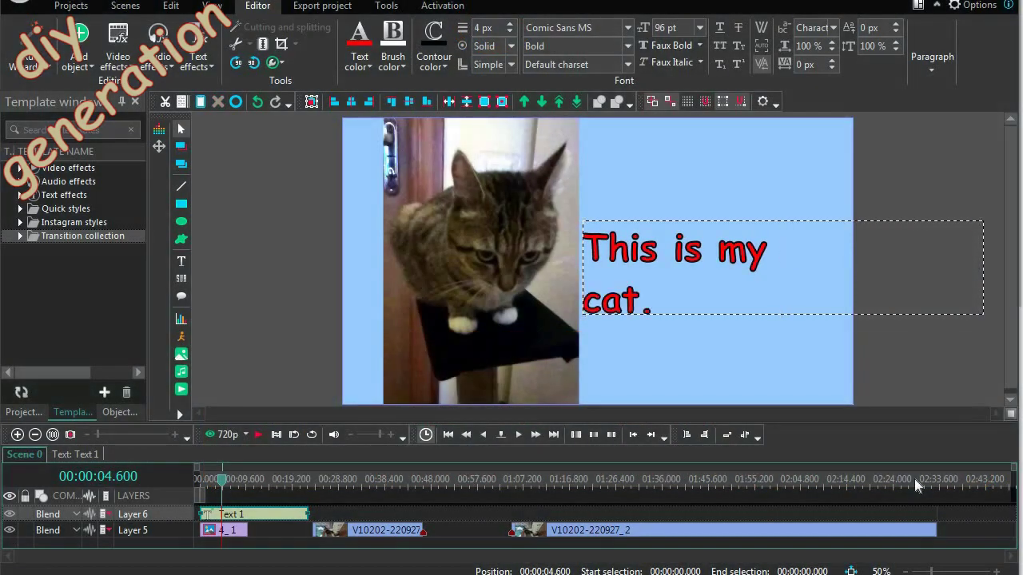
{"action": "left_click", "coordinate": [837, 302]}
{"action": "left_click", "coordinate": [942, 313]}
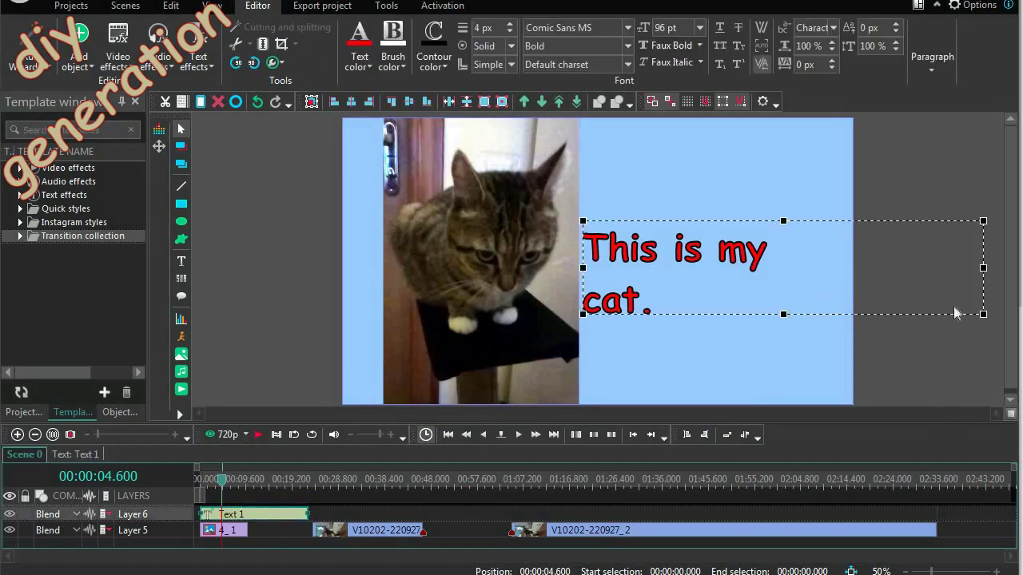
{"action": "left_click_drag", "start_coordinate": [783, 313], "coordinate": [784, 341]}
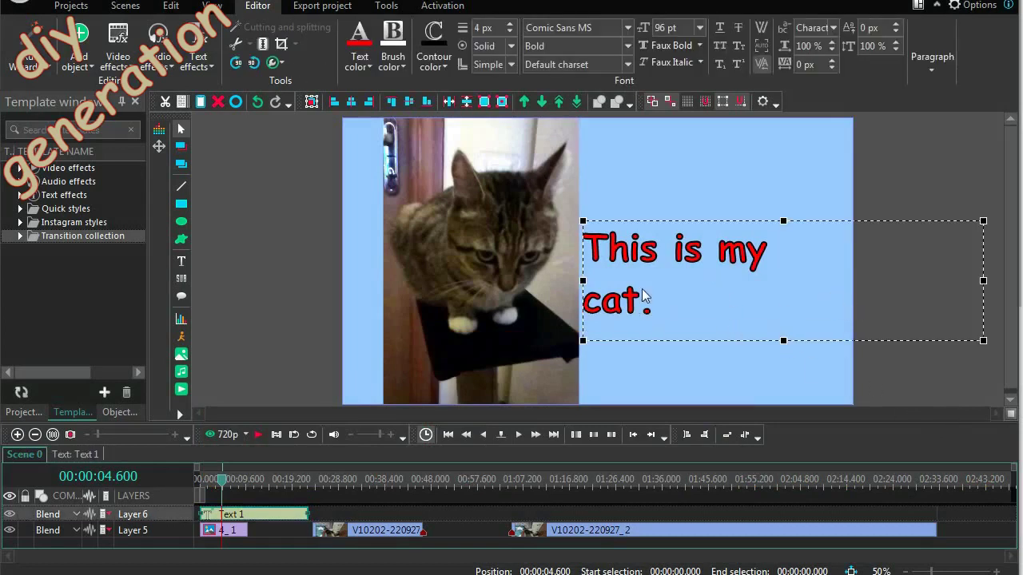
{"action": "left_click_drag", "start_coordinate": [983, 280], "coordinate": [850, 261]}
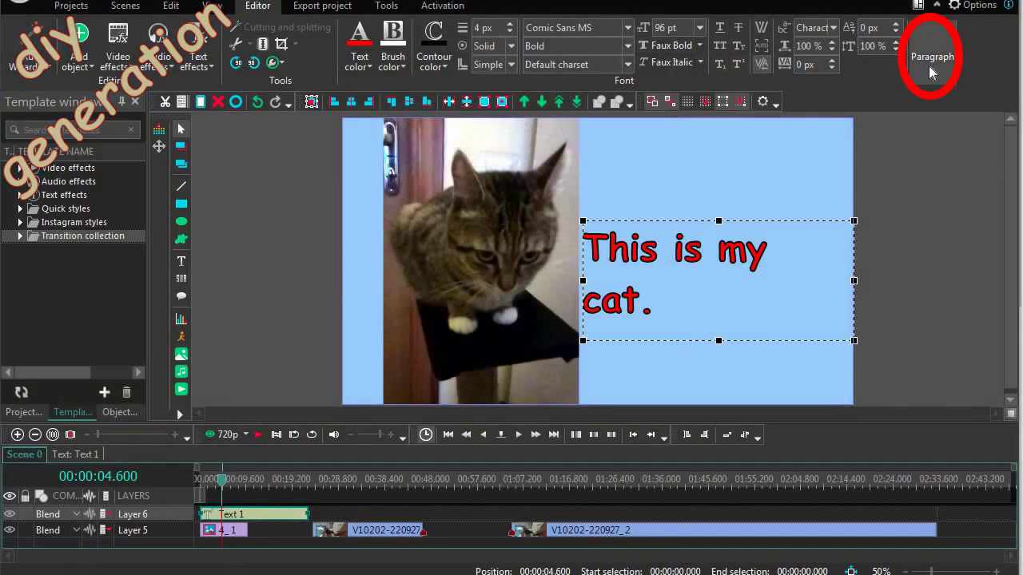
Center the caption's paragraph horizontally within its text box and deselect it.
{"action": "left_click", "coordinate": [931, 68]}
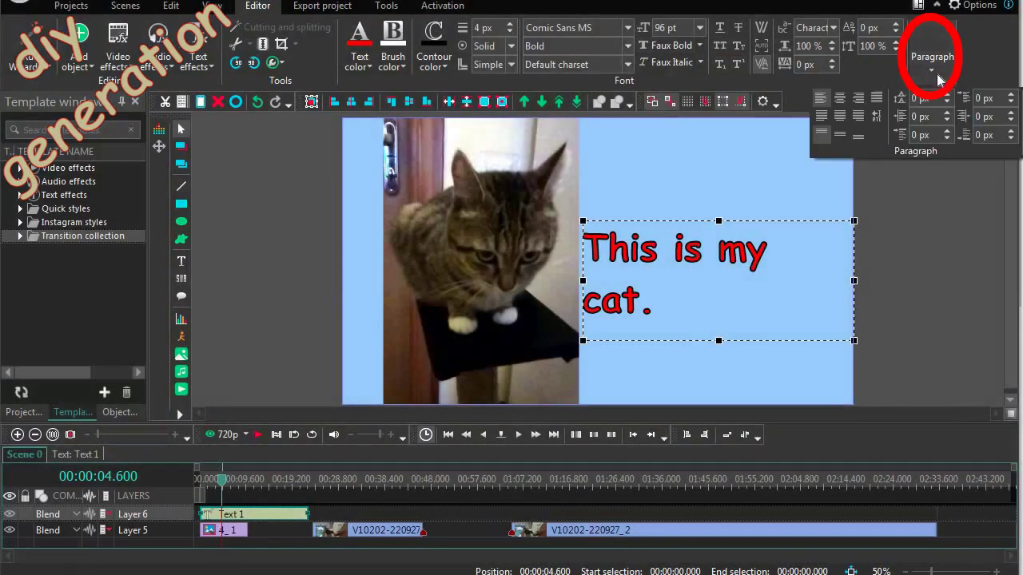
{"action": "left_click", "coordinate": [840, 102]}
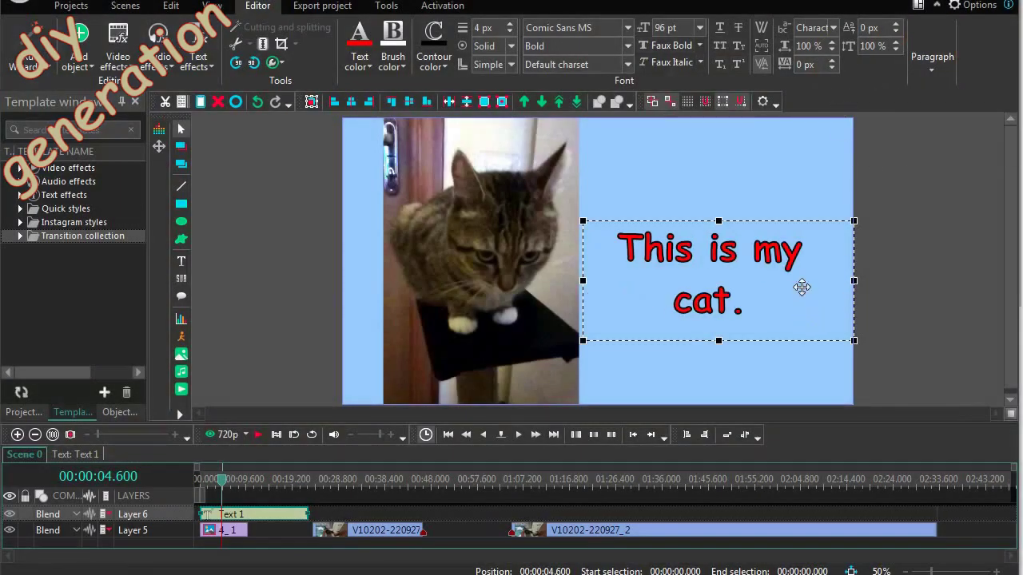
{"action": "left_click", "coordinate": [917, 258]}
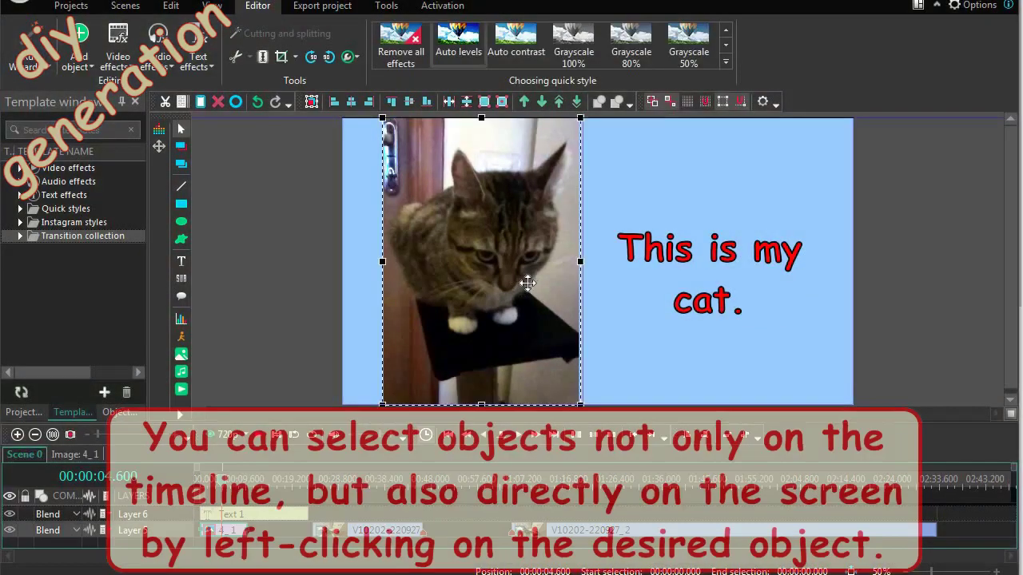
Move the cat image slightly to the right and narrow the caption's text box so it starts at the image's edge.
{"action": "left_click_drag", "start_coordinate": [528, 282], "coordinate": [536, 282]}
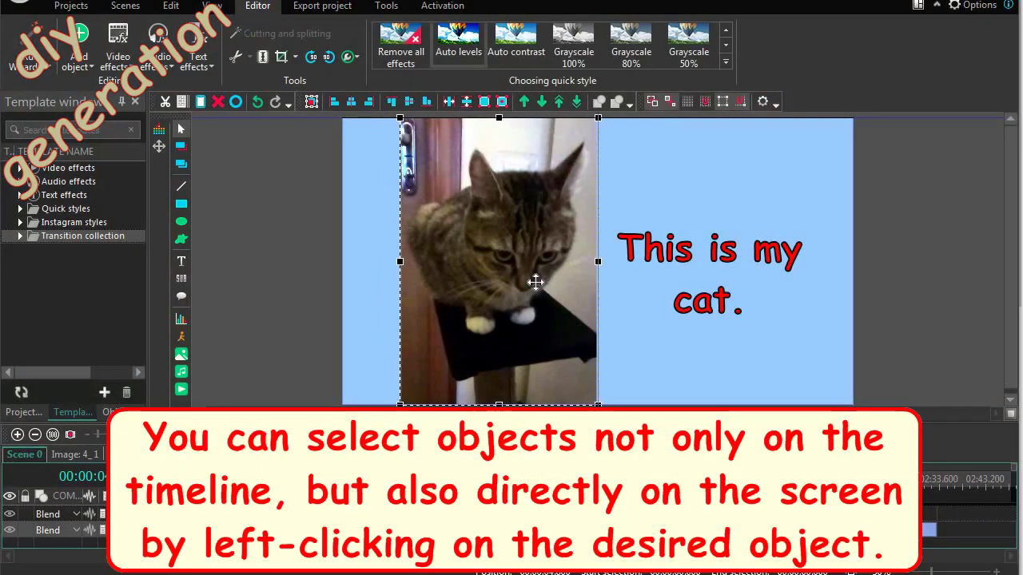
{"action": "left_click", "coordinate": [729, 267]}
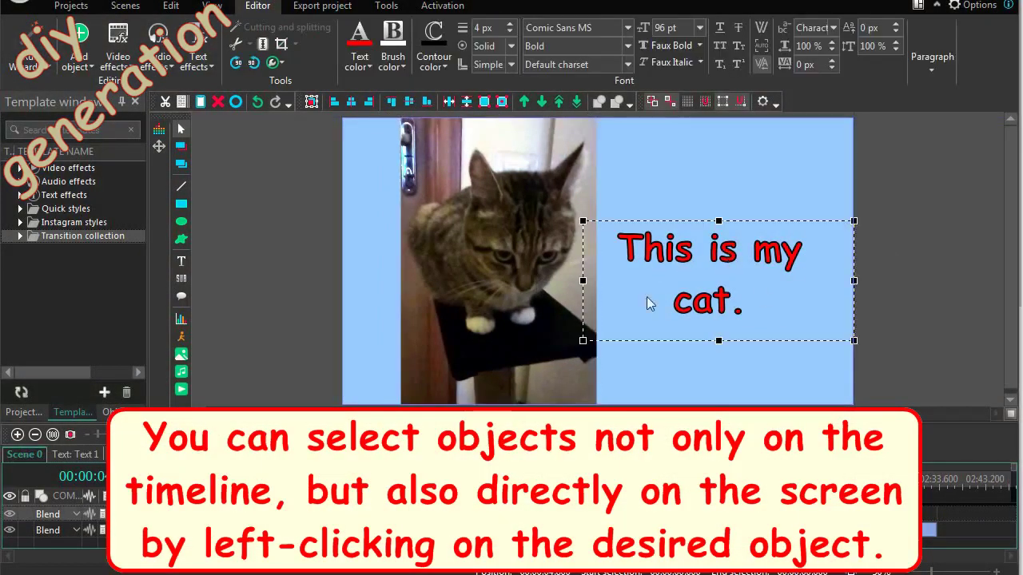
{"action": "left_click_drag", "start_coordinate": [582, 281], "coordinate": [598, 278]}
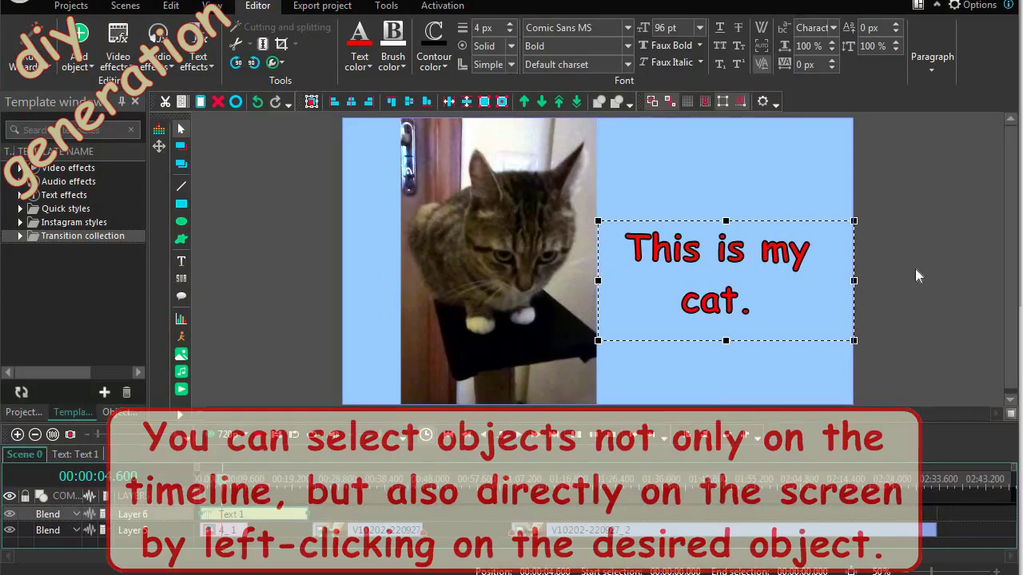
{"action": "left_click", "coordinate": [915, 268]}
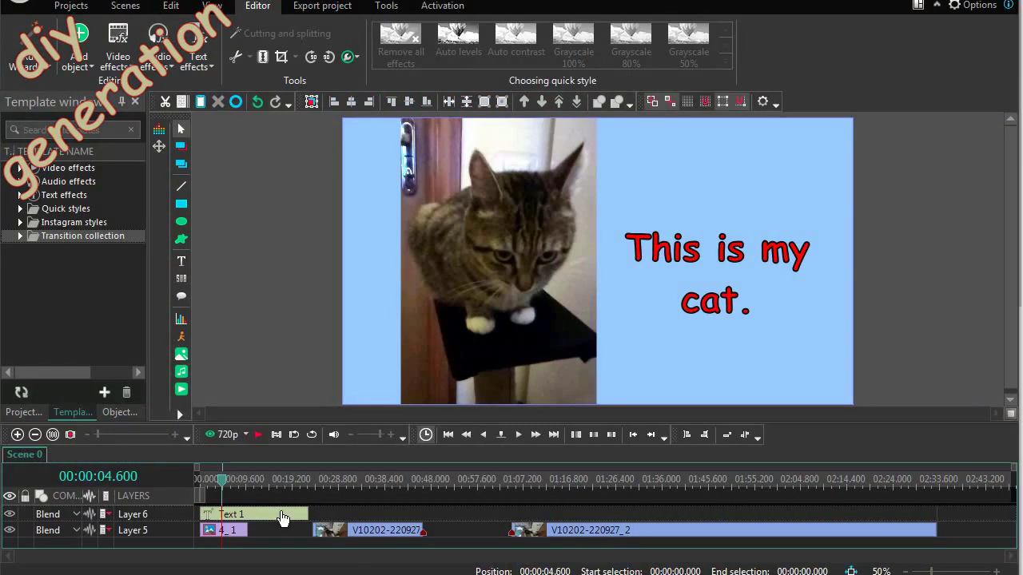
Shorten the text block on the timeline to match the length of the cat image below it.
{"action": "left_click", "coordinate": [282, 517]}
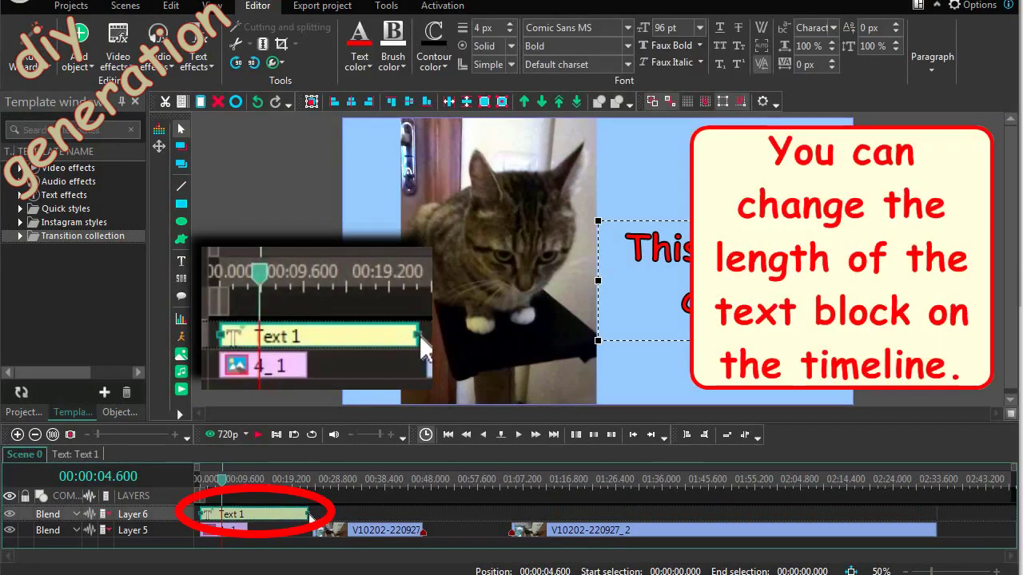
{"action": "left_click_drag", "start_coordinate": [310, 515], "coordinate": [247, 504]}
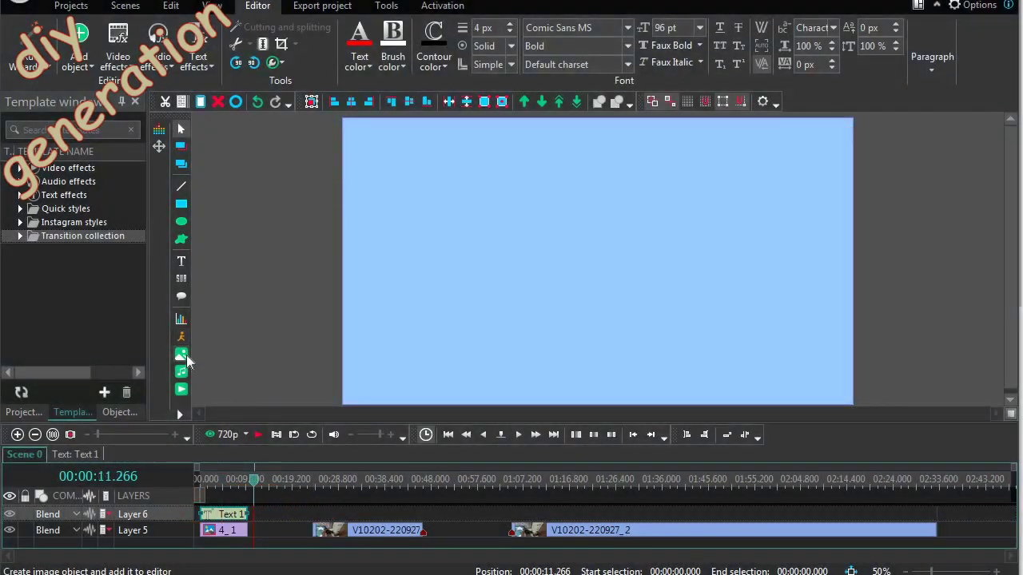
Insert the image IMG_20201203_111415 into the caption's layer from the cursor position and shorten its block to end just before the first video clip.
{"action": "left_click", "coordinate": [186, 357]}
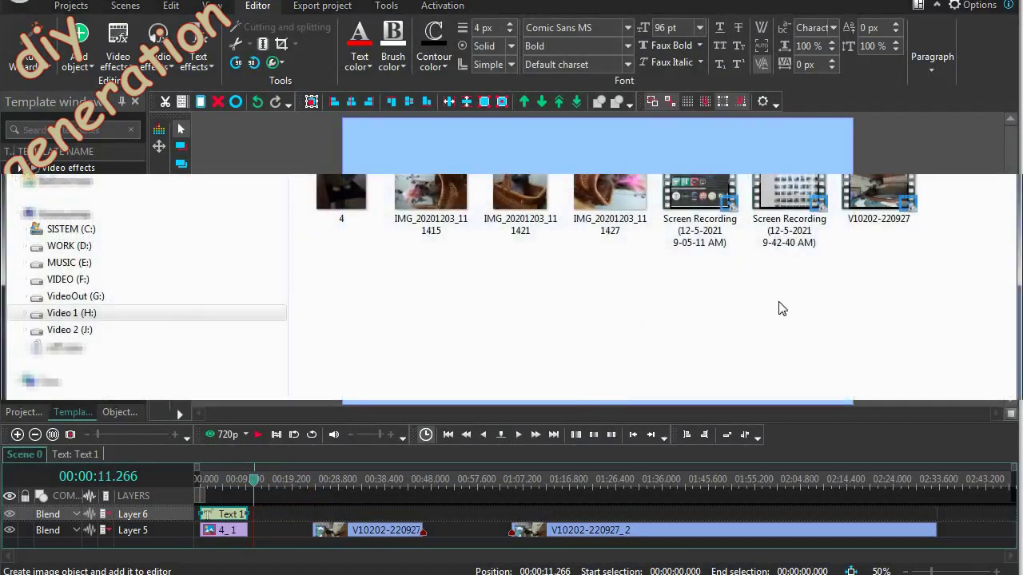
{"action": "left_click", "coordinate": [438, 206]}
{"action": "double_click", "coordinate": [431, 206]}
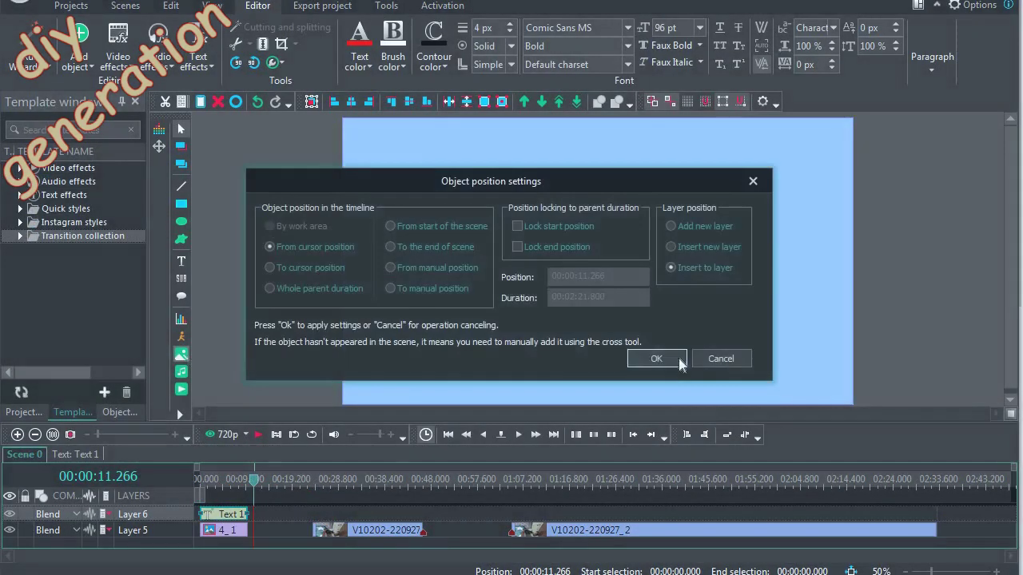
{"action": "left_click", "coordinate": [679, 358]}
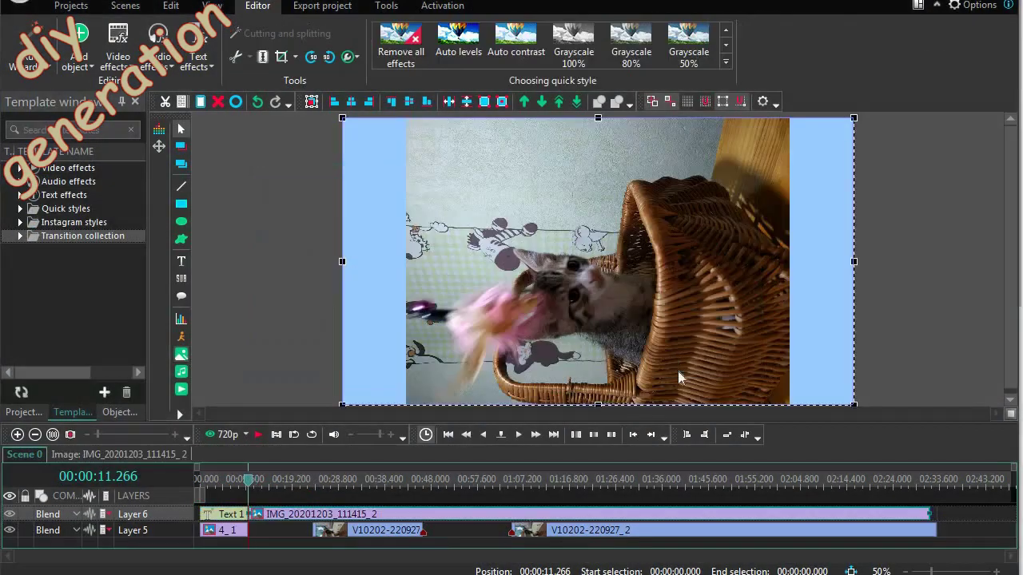
{"action": "left_click_drag", "start_coordinate": [937, 514], "coordinate": [297, 499]}
Shorten image 4_1 to 5 seconds within its own timeline and return to Scene 0.
{"action": "left_click", "coordinate": [223, 530]}
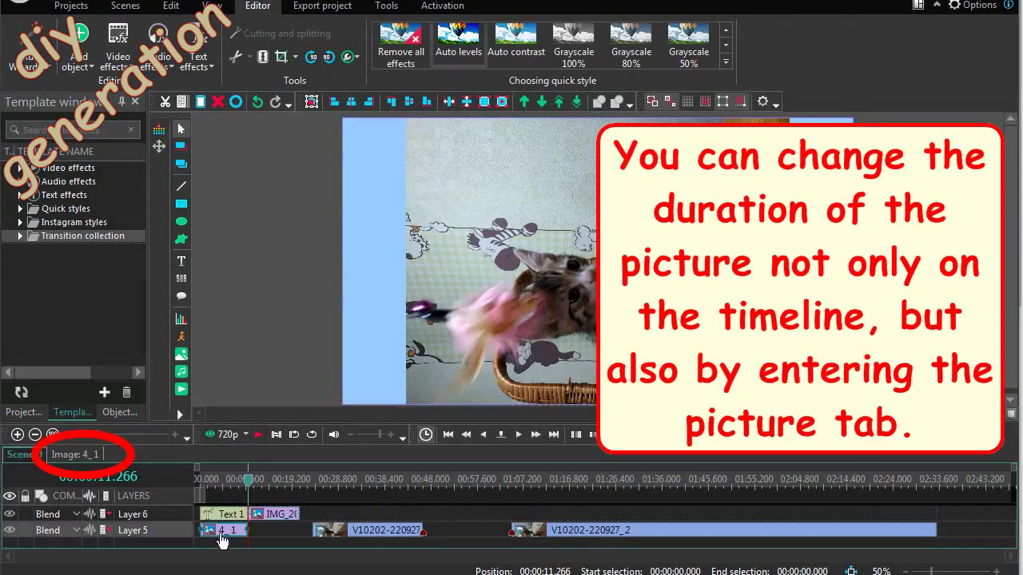
{"action": "left_click", "coordinate": [77, 455]}
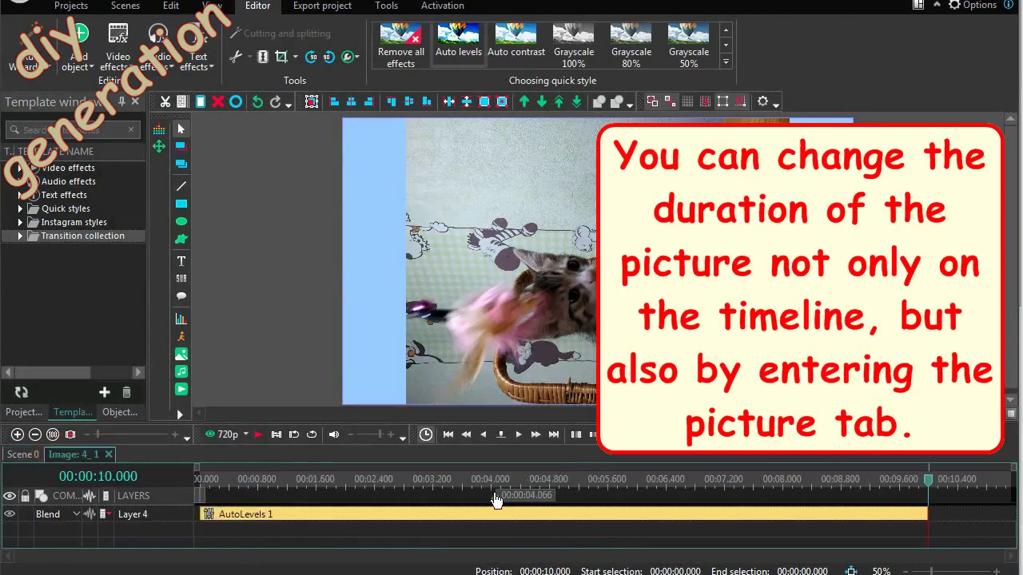
{"action": "scroll", "coordinate": [522, 498], "scroll_direction": "up", "scroll_amount": 2}
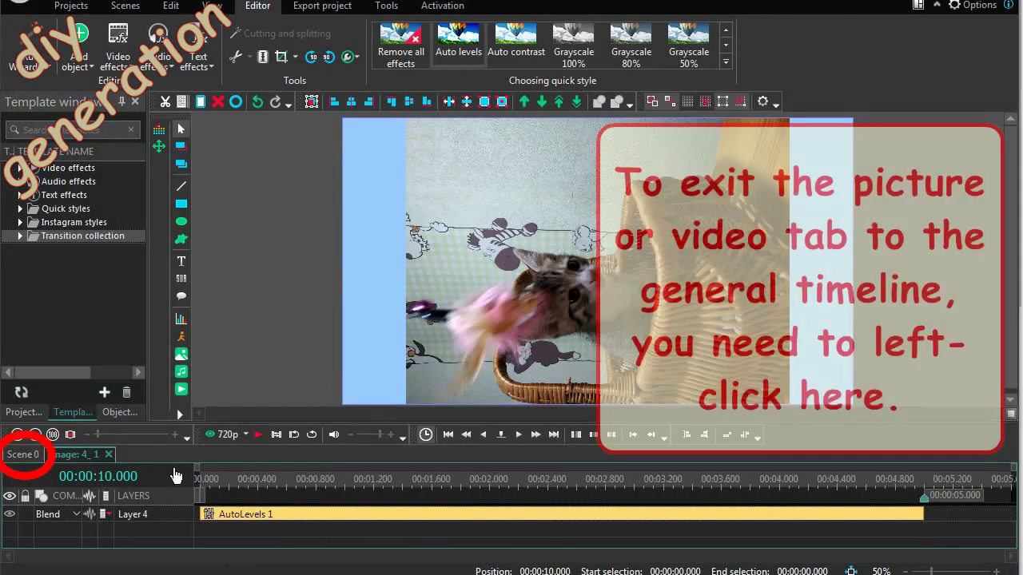
{"action": "left_click", "coordinate": [22, 455]}
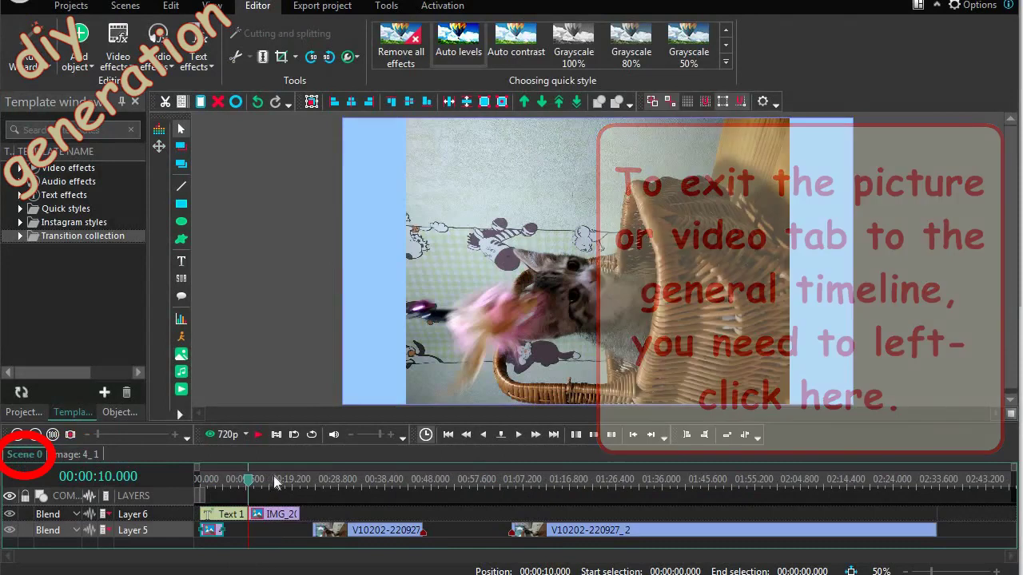
Place the timeline cursor at 00:00:15.266 and shorten the text block to match the 5-second cat image.
{"action": "left_click", "coordinate": [273, 486]}
{"action": "left_click", "coordinate": [241, 516]}
{"action": "left_click_drag", "start_coordinate": [247, 514], "coordinate": [225, 514]}
Narrow the kitten photo's frame on the canvas and crop the image to about 2862x2317 around the kitten and basket.
{"action": "left_click", "coordinate": [285, 516]}
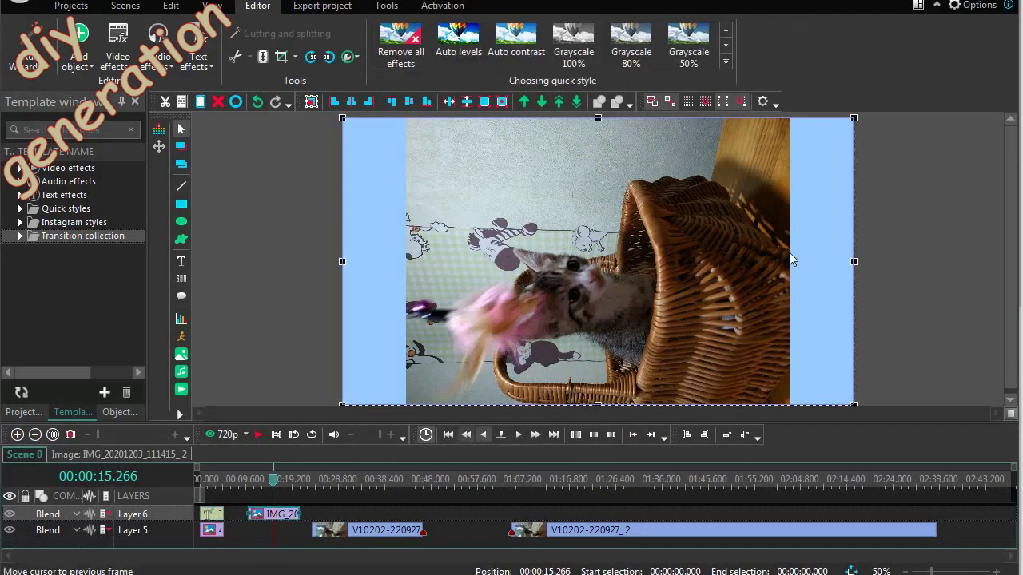
{"action": "left_click_drag", "start_coordinate": [852, 260], "coordinate": [725, 262]}
{"action": "left_click", "coordinate": [281, 59]}
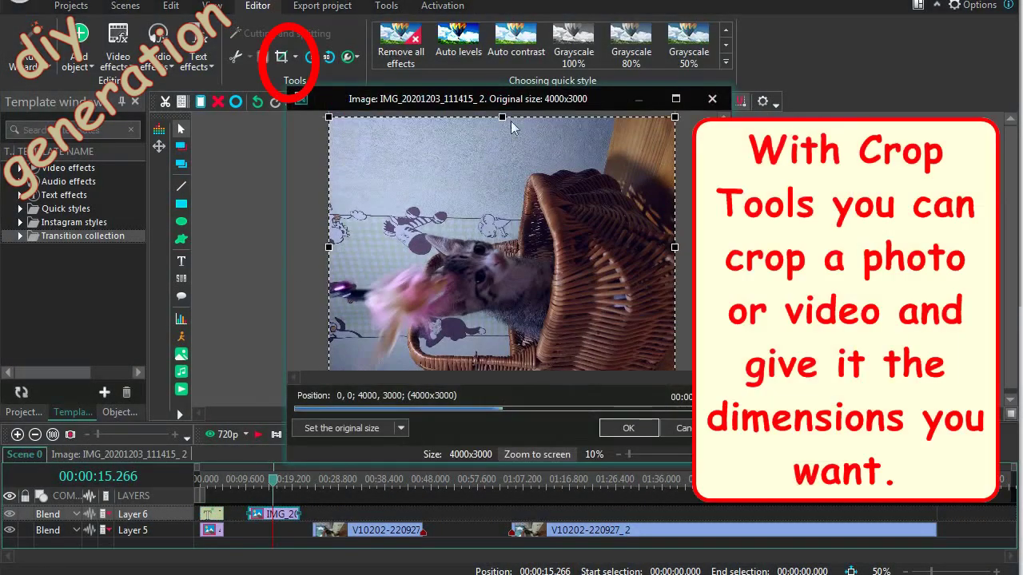
{"action": "left_click_drag", "start_coordinate": [501, 117], "coordinate": [519, 160]}
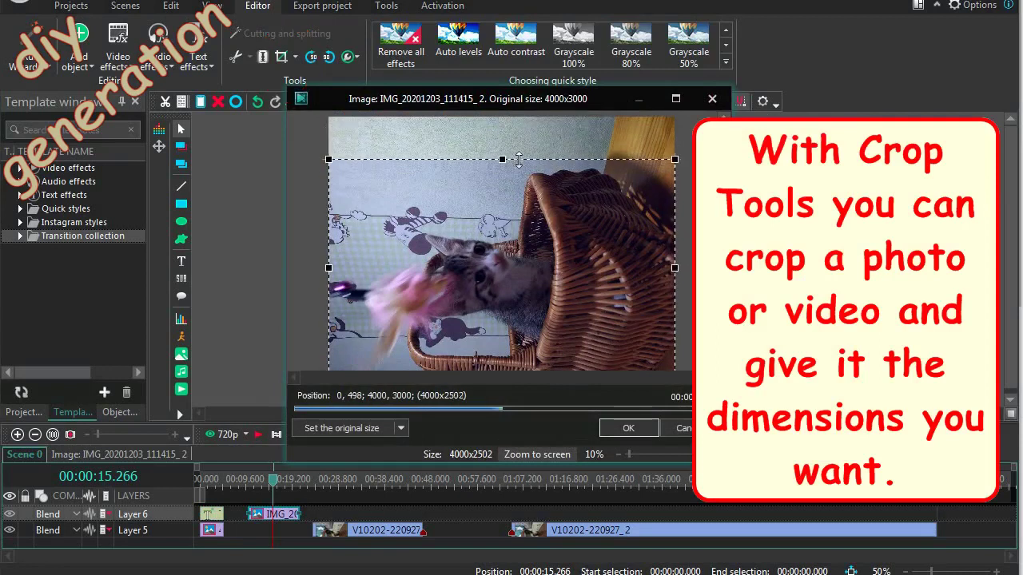
{"action": "left_click_drag", "start_coordinate": [675, 269], "coordinate": [609, 268]}
{"action": "left_click_drag", "start_coordinate": [328, 268], "coordinate": [361, 269]}
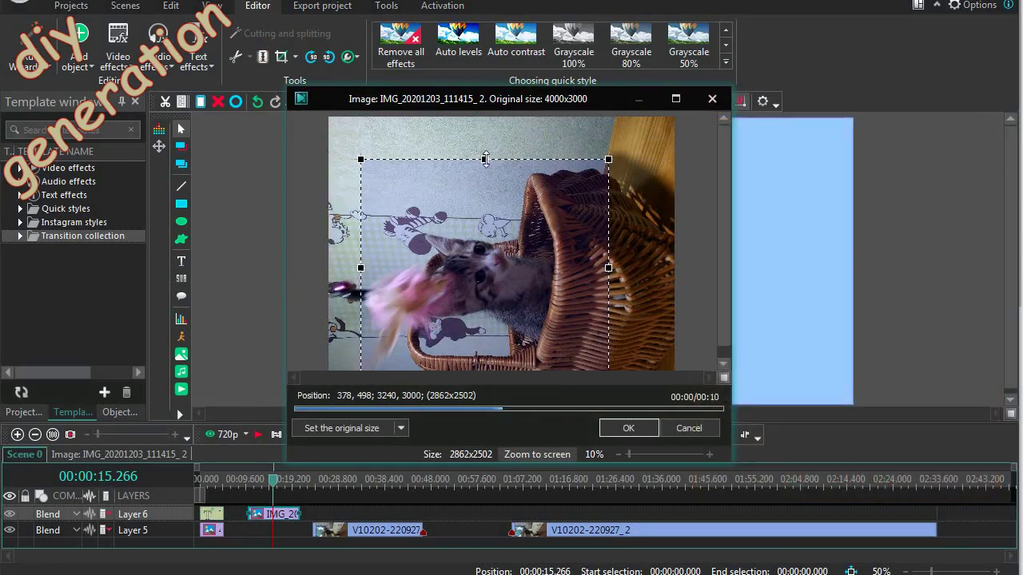
{"action": "left_click_drag", "start_coordinate": [485, 160], "coordinate": [485, 165]}
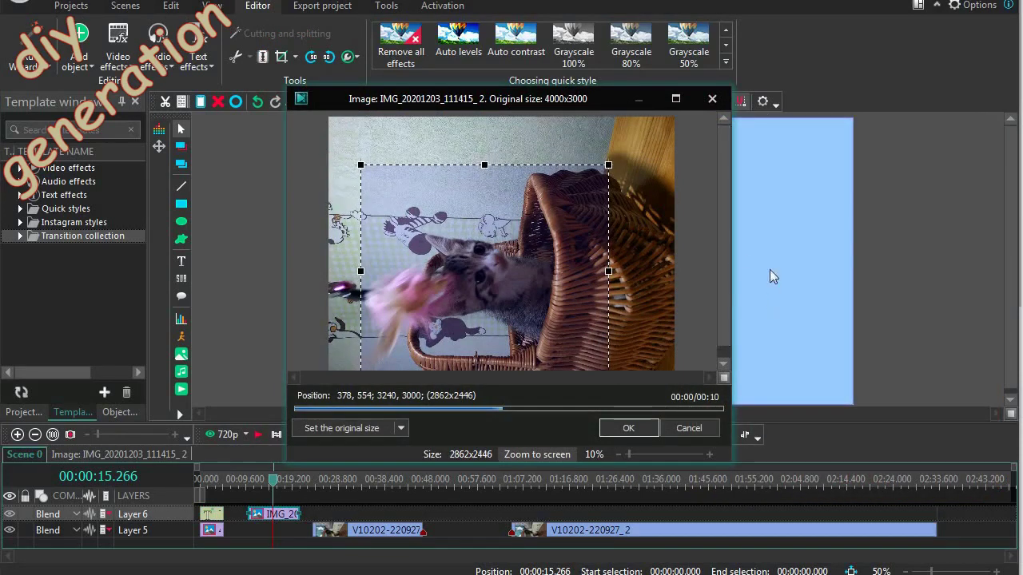
{"action": "scroll", "coordinate": [726, 298], "scroll_direction": "down", "scroll_amount": 1}
{"action": "left_click_drag", "start_coordinate": [485, 364], "coordinate": [486, 352]}
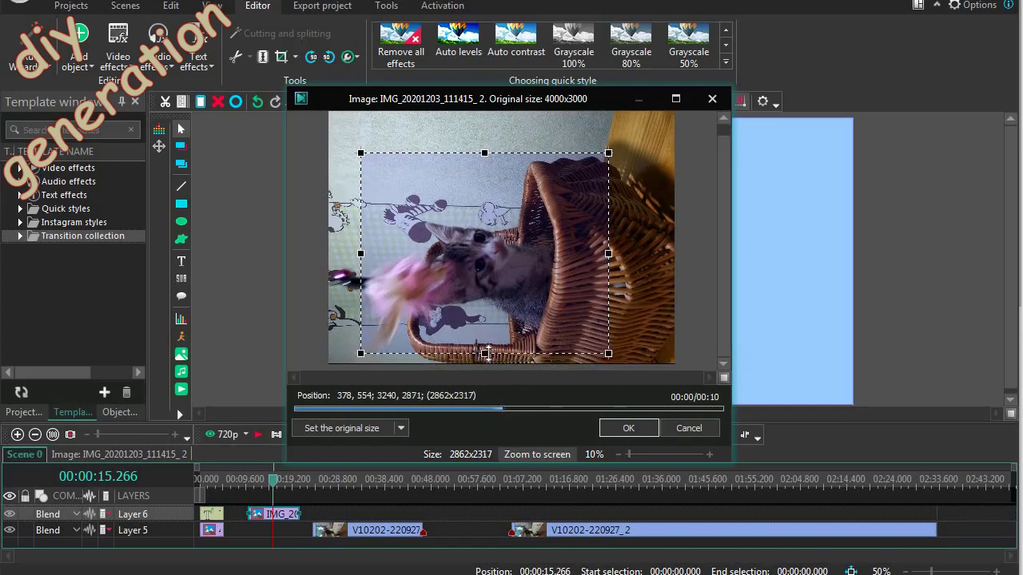
{"action": "left_click", "coordinate": [646, 429]}
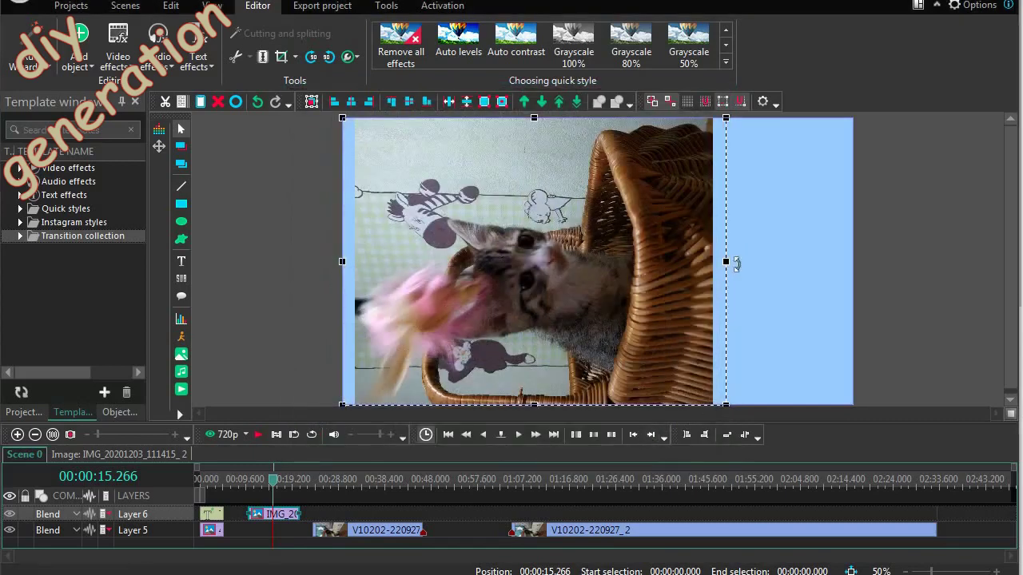
Narrow the cropped kitten photo's frame to remove the side gaps and rotate the photo upright, 90 degrees clockwise overall.
{"action": "left_click_drag", "start_coordinate": [725, 262], "coordinate": [700, 264]}
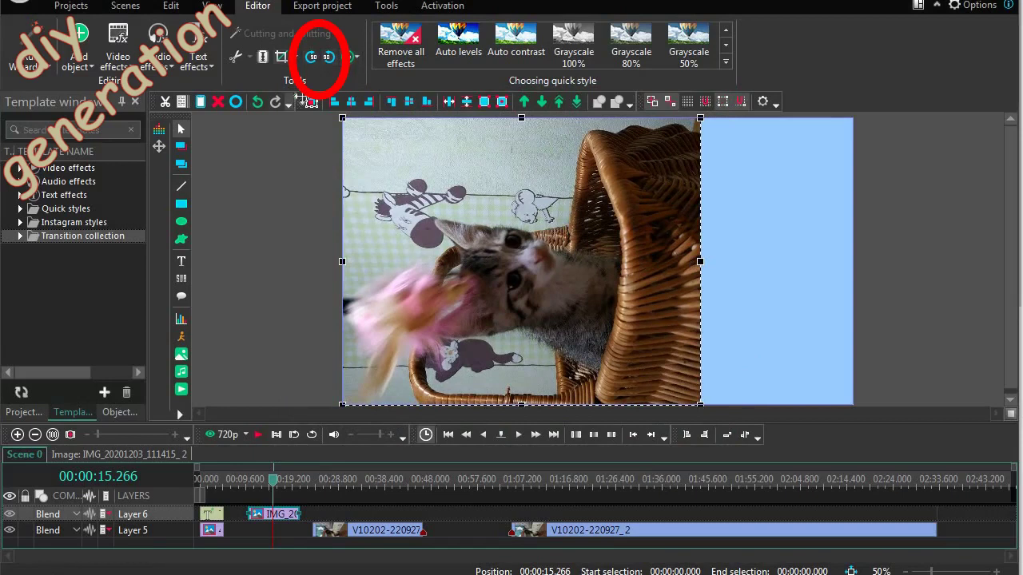
{"action": "double_click", "coordinate": [311, 58]}
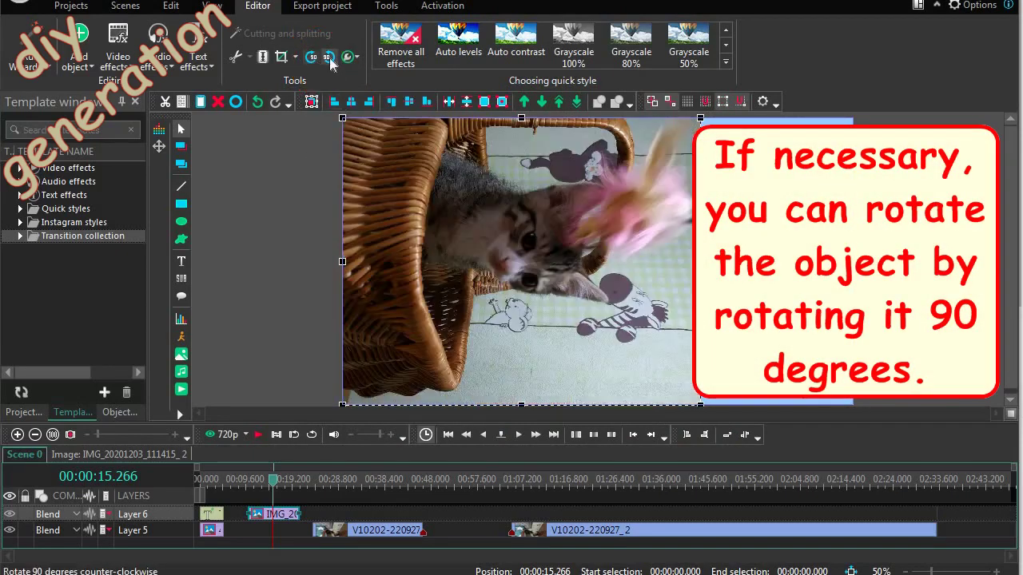
{"action": "left_click", "coordinate": [327, 57]}
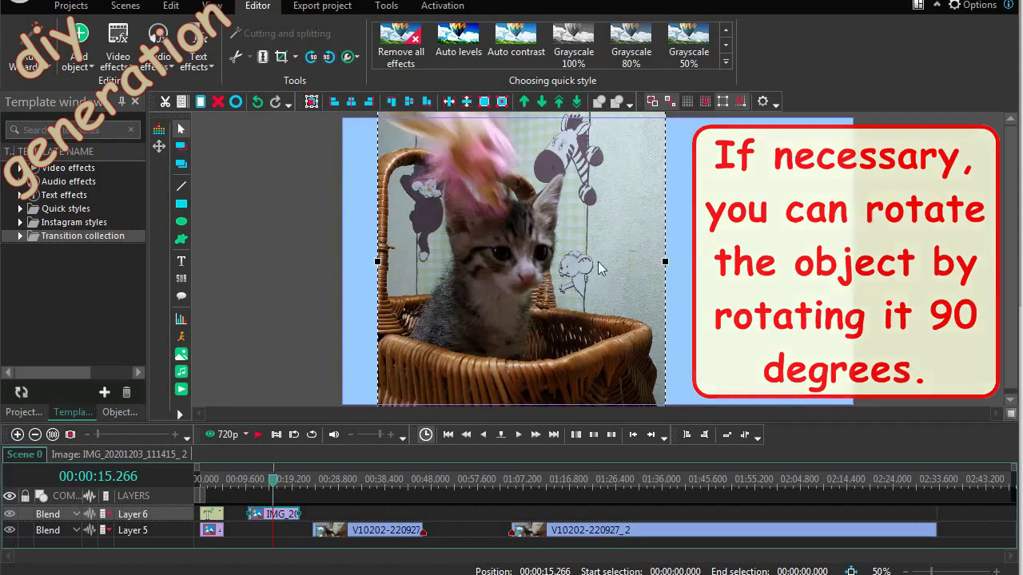
Nudge the upright kitten photo down until its top edge meets the scene's top edge, and slightly to the right.
{"action": "key", "text": "Down"}
{"action": "key", "text": "Down"}
{"action": "key", "text": "Down"}
{"action": "key", "text": "Down"}
{"action": "key", "text": "Down"}
{"action": "key", "text": "Down"}
{"action": "key", "text": "Down"}
{"action": "key", "text": "Down"}
{"action": "key", "text": "Down"}
{"action": "key", "text": "Down"}
{"action": "key", "text": "Down"}
{"action": "key", "text": "Down"}
{"action": "key", "text": "Down"}
{"action": "key", "text": "Down"}
{"action": "key", "text": "Down"}
{"action": "key", "text": "Down"}
{"action": "key", "text": "Down"}
{"action": "key", "text": "Down"}
{"action": "key", "text": "Down"}
{"action": "key", "text": "Down"}
{"action": "key", "text": "Down"}
{"action": "key", "text": "Down"}
{"action": "key", "text": "Down"}
{"action": "key", "text": "Down"}
{"action": "key", "text": "Down"}
{"action": "key", "text": "Down"}
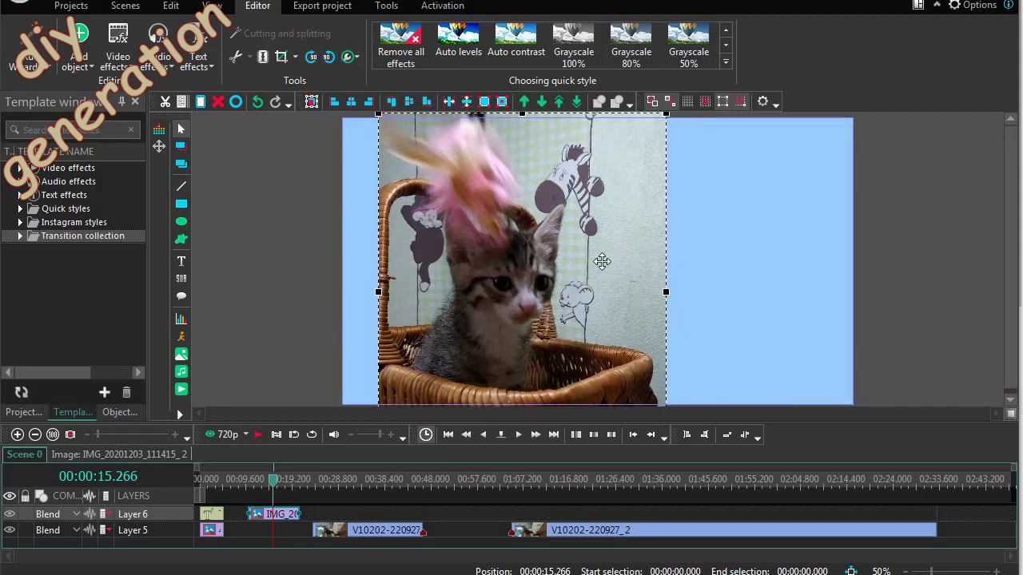
{"action": "key", "text": "Down"}
{"action": "key", "text": "Down"}
{"action": "key", "text": "Down"}
{"action": "key", "text": "Right"}
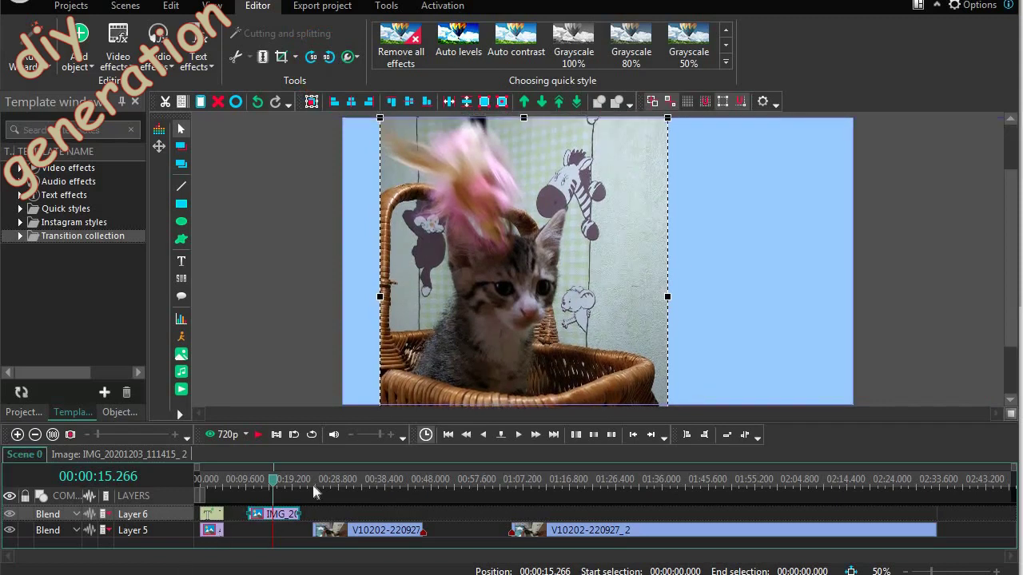
Move the kitten photo's block to a new layer below the cat image at the scene's start and place the cursor at 00:00:03.600.
{"action": "left_click_drag", "start_coordinate": [274, 515], "coordinate": [225, 545]}
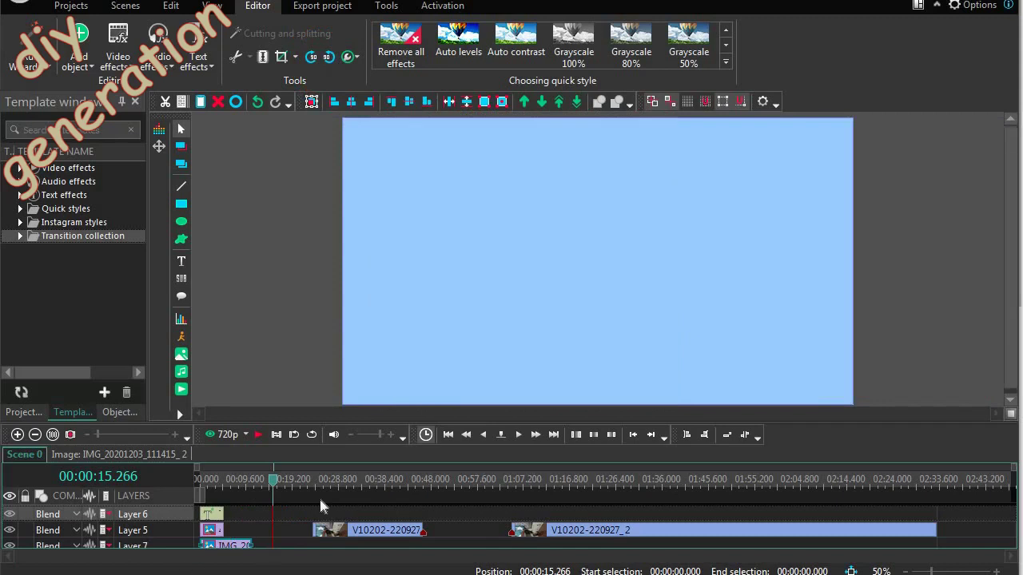
{"action": "left_click", "coordinate": [217, 483]}
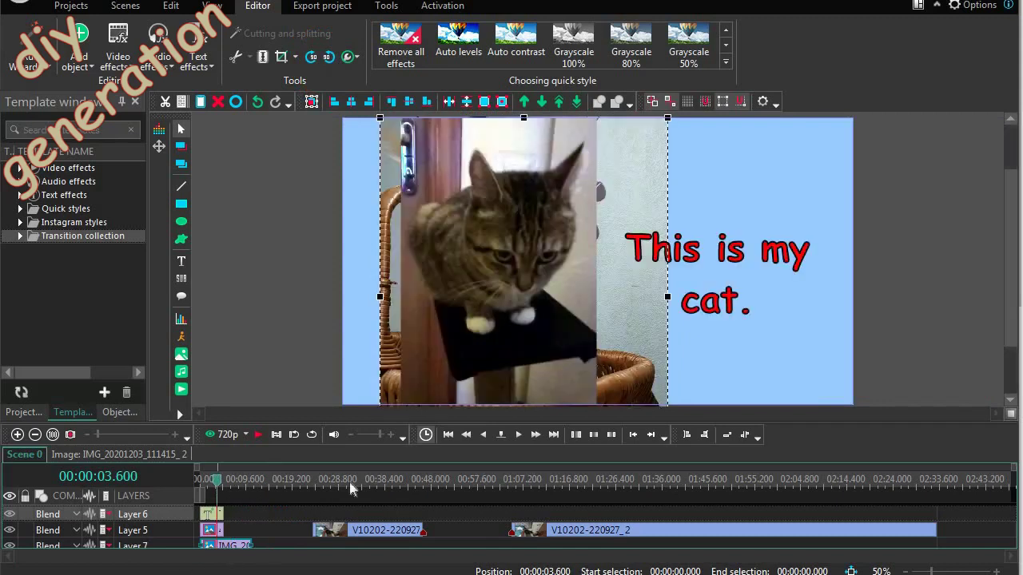
{"action": "mouse_move", "coordinate": [218, 533]}
{"action": "left_mouse_down"}
{"action": "mouse_move", "coordinate": [269, 530]}
{"action": "mouse_move", "coordinate": [271, 520]}
{"action": "mouse_move", "coordinate": [217, 533]}
{"action": "left_mouse_up"}
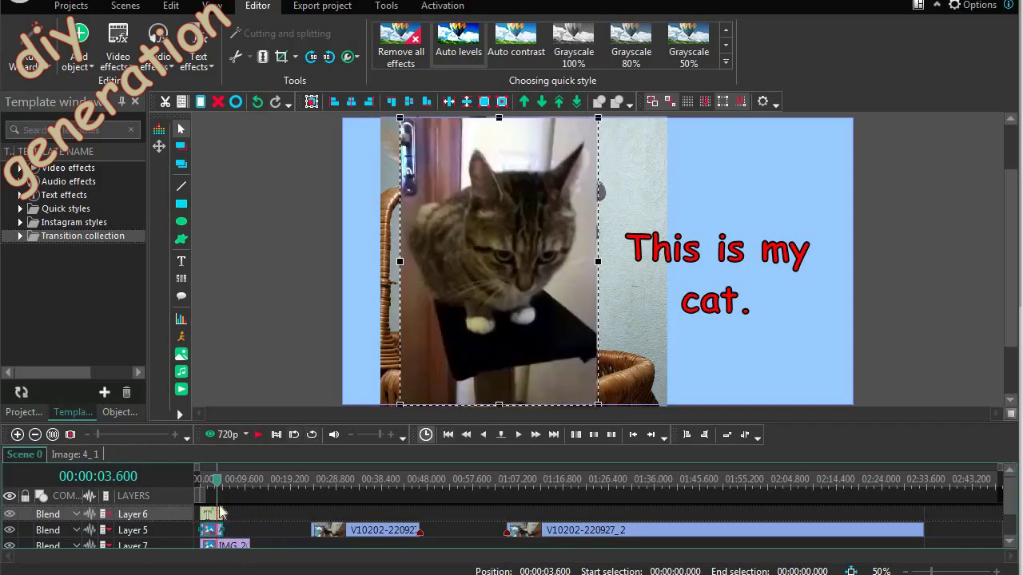
Move the "This is my cat." text below the photo layers in the layer order and raise it back up.
{"action": "mouse_move", "coordinate": [216, 517]}
{"action": "left_mouse_down"}
{"action": "mouse_move", "coordinate": [244, 517]}
{"action": "mouse_move", "coordinate": [273, 557]}
{"action": "mouse_move", "coordinate": [218, 516]}
{"action": "left_mouse_up"}
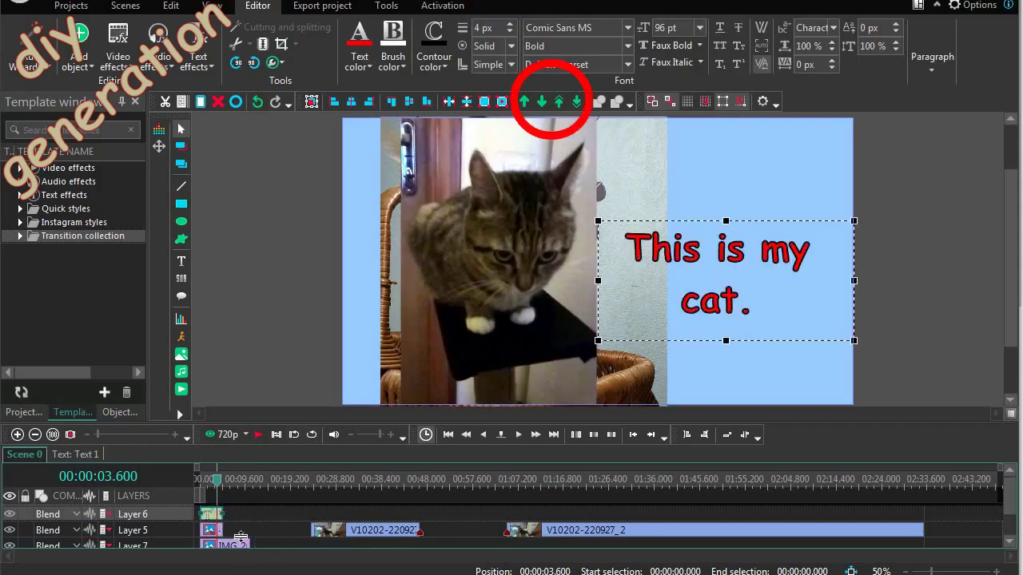
{"action": "left_click", "coordinate": [541, 103]}
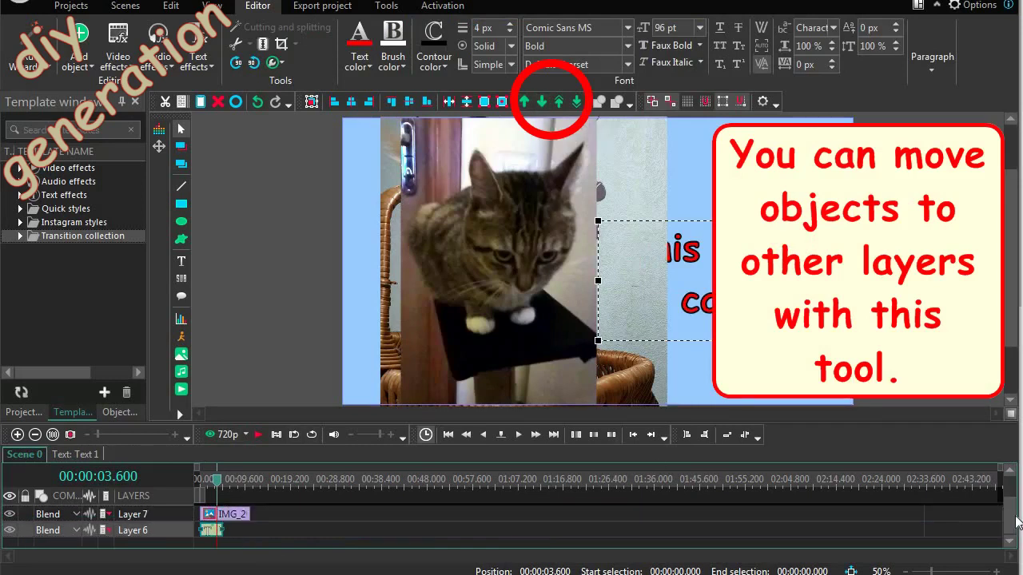
{"action": "scroll", "coordinate": [1009, 516], "scroll_direction": "up", "scroll_amount": 1}
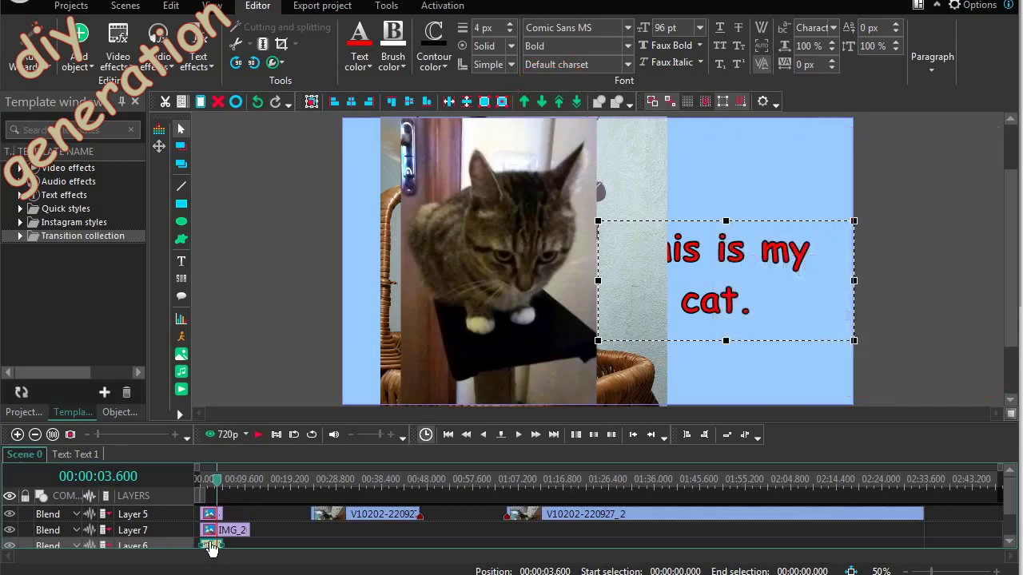
{"action": "left_click", "coordinate": [528, 102]}
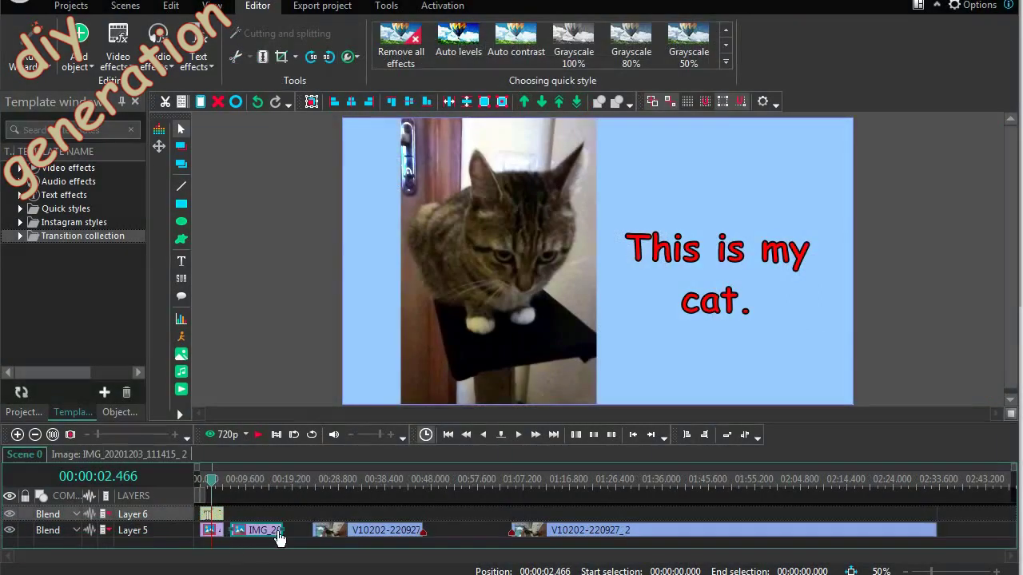
Shorten the kitten photo's timeline block to about the length of the cat image's block.
{"action": "left_click_drag", "start_coordinate": [272, 536], "coordinate": [244, 531]}
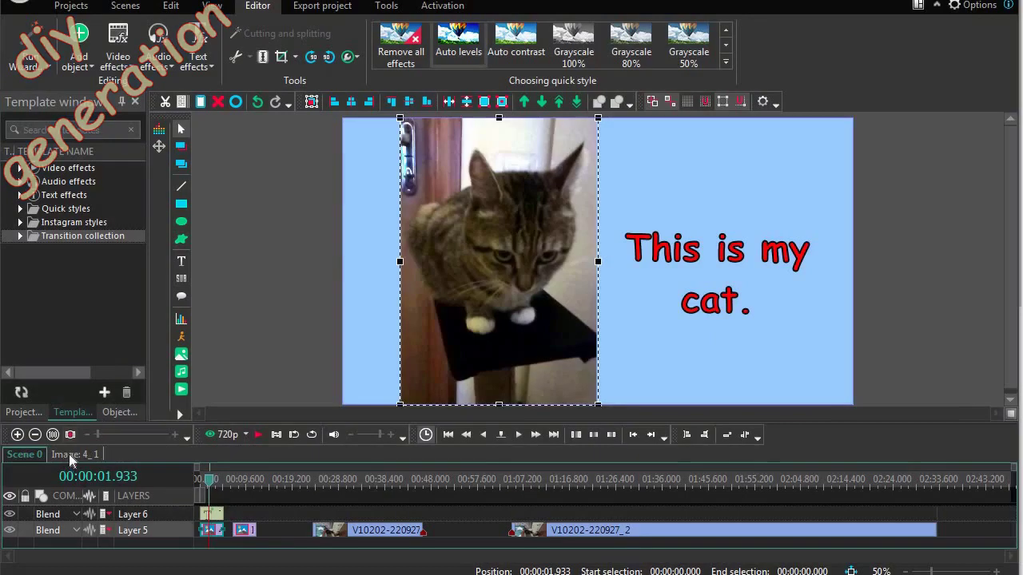
Add a Fade In transparency effect to image 4_1 within its own timeline, placed from the start of the scene.
{"action": "left_click", "coordinate": [69, 454]}
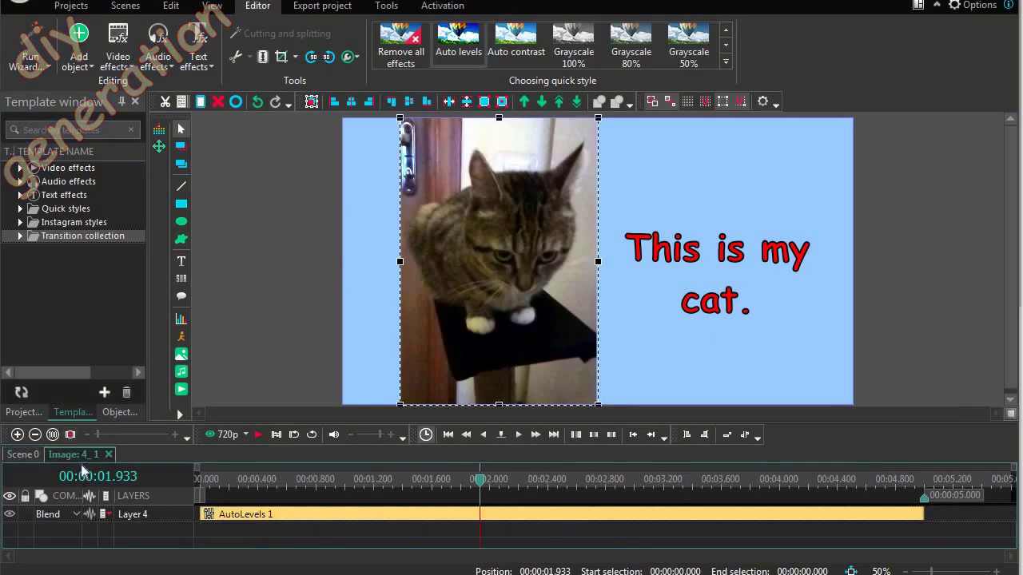
{"action": "left_click", "coordinate": [124, 64]}
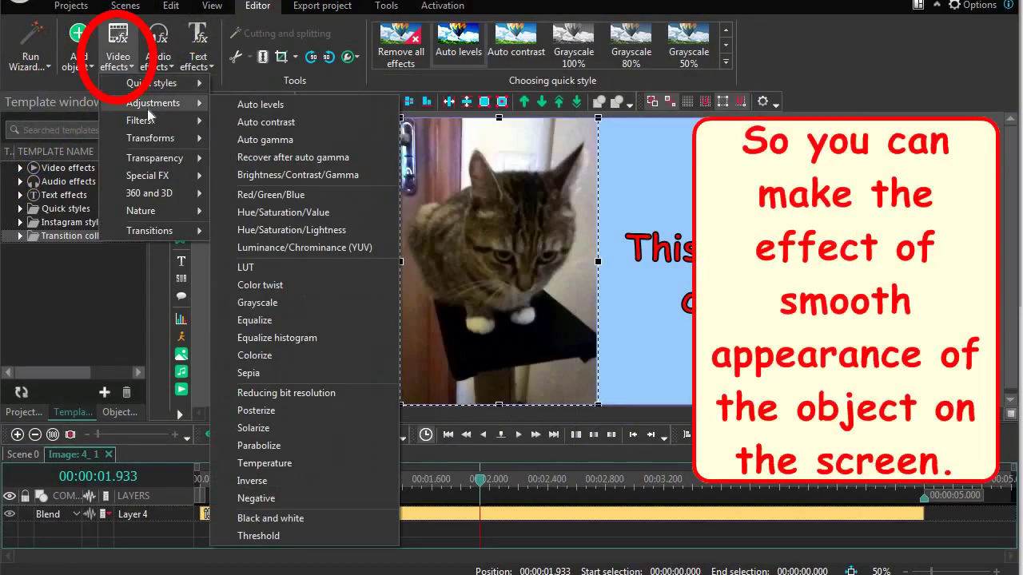
{"action": "mouse_move", "coordinate": [156, 165]}
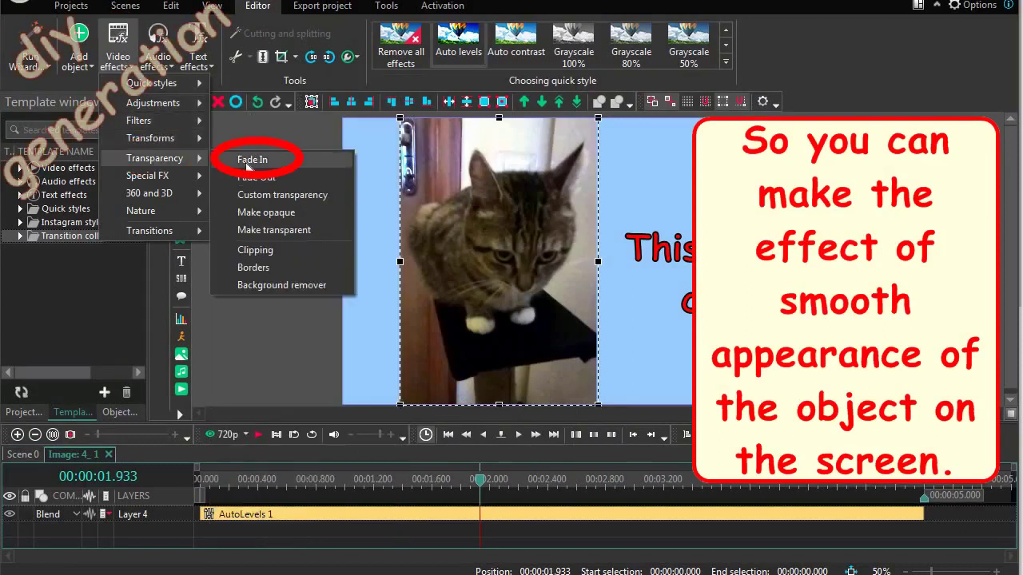
{"action": "left_click", "coordinate": [245, 162]}
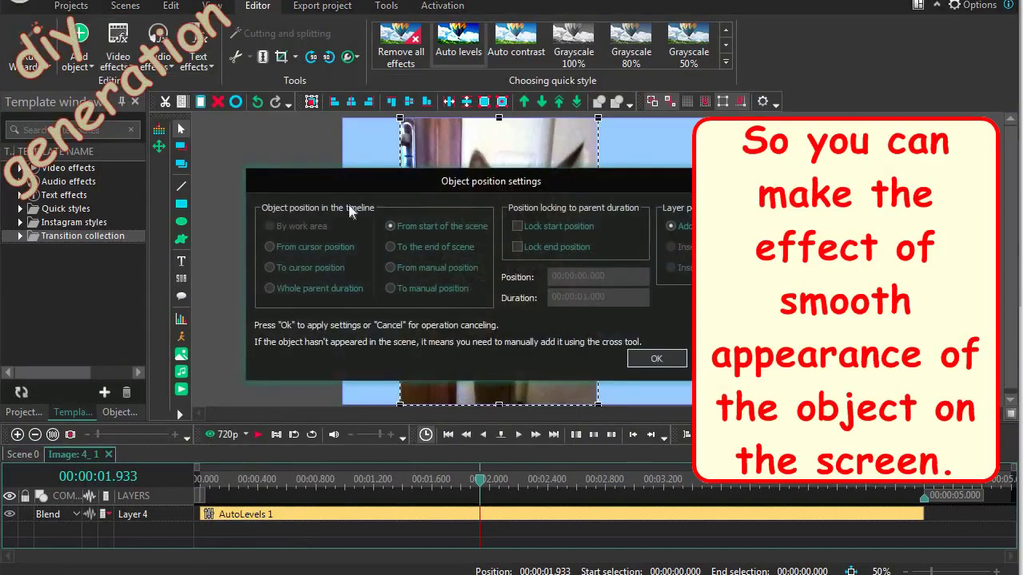
{"action": "left_click", "coordinate": [668, 357]}
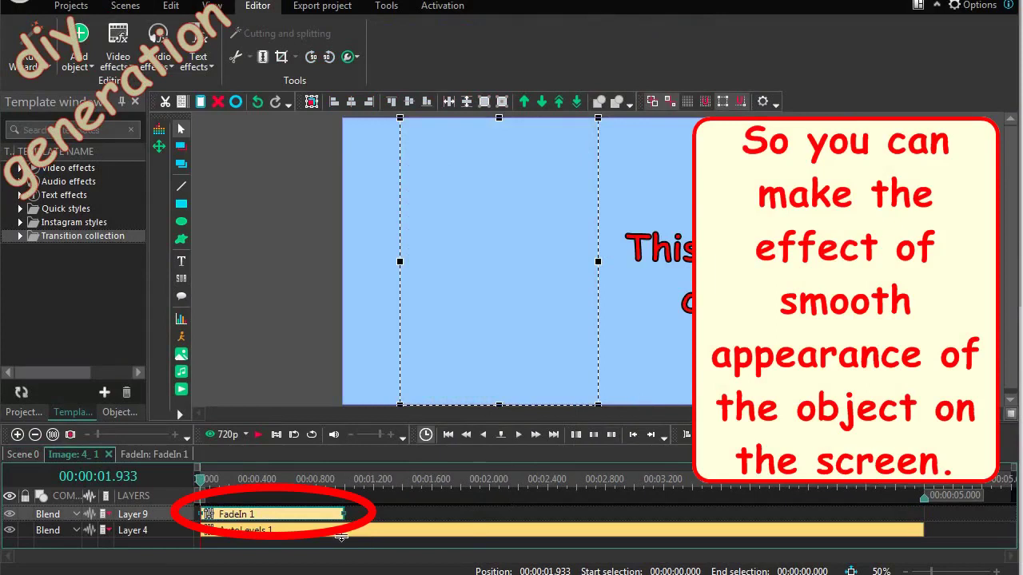
Set the Fade In effect's drawing duration to 00:00:02.000 in its properties.
{"action": "right_click", "coordinate": [318, 515]}
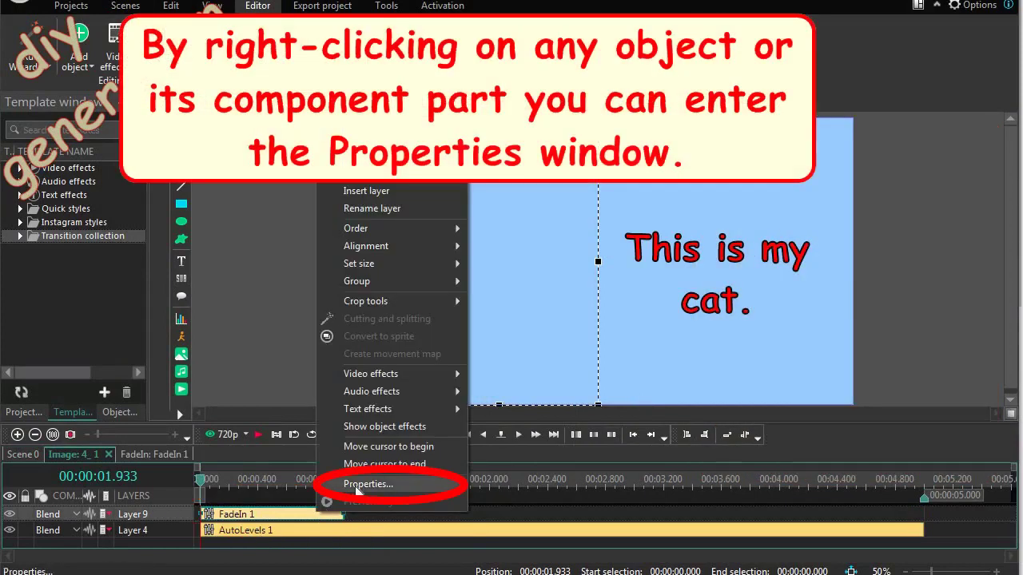
{"action": "left_click", "coordinate": [356, 485]}
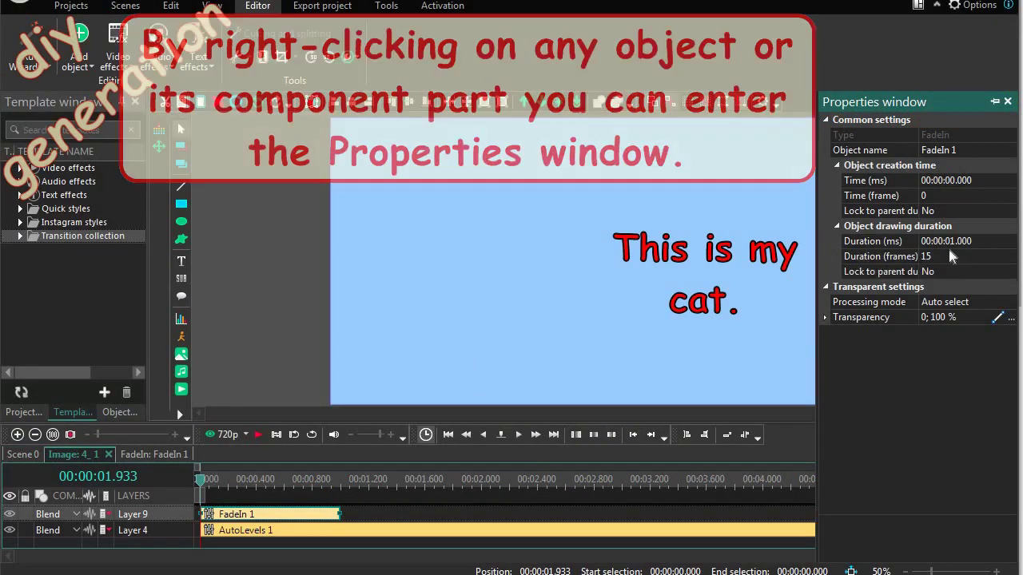
{"action": "left_click", "coordinate": [951, 240]}
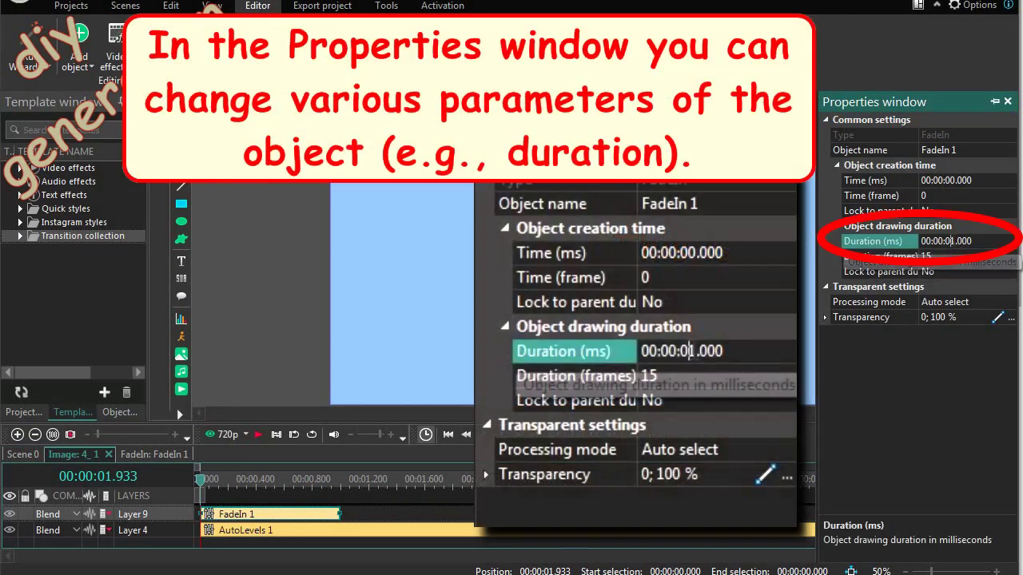
{"action": "left_click", "coordinate": [951, 241]}
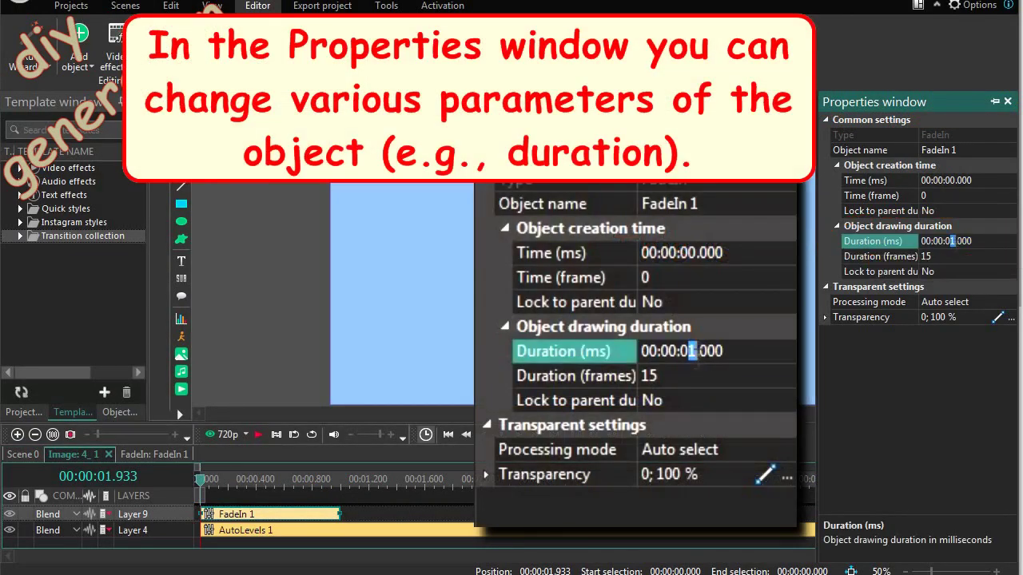
{"action": "type", "text": "2"}
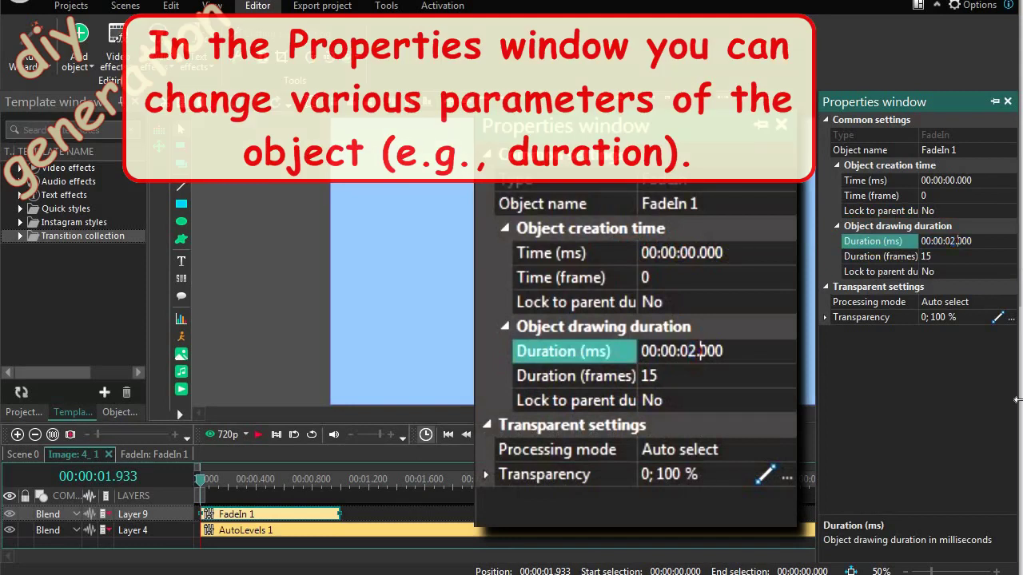
{"action": "key", "text": "Return"}
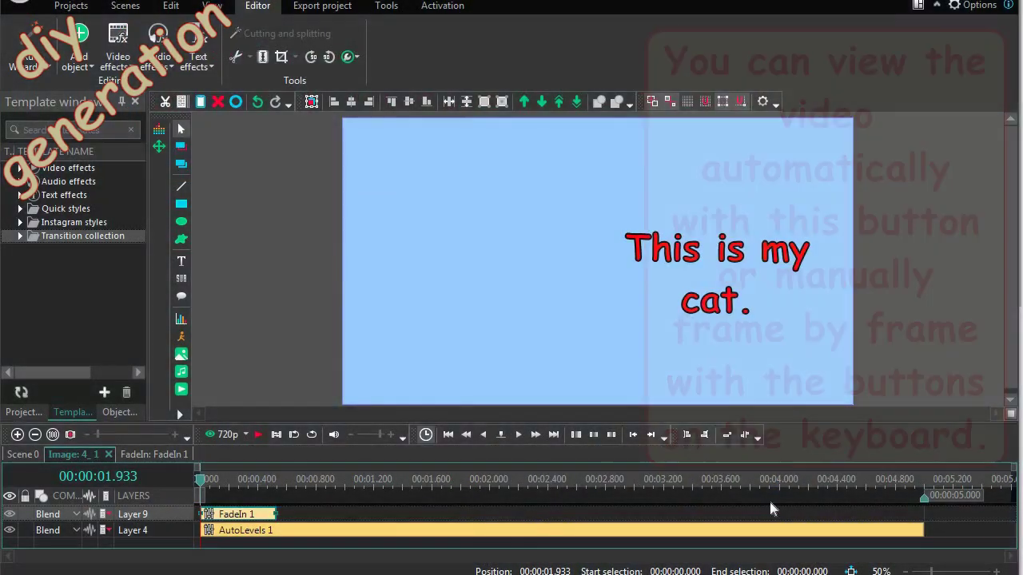
Play back the cat image's fade-in, return the cursor to 00:00:00.000 and step forward through its first frames.
{"action": "left_click", "coordinate": [259, 437]}
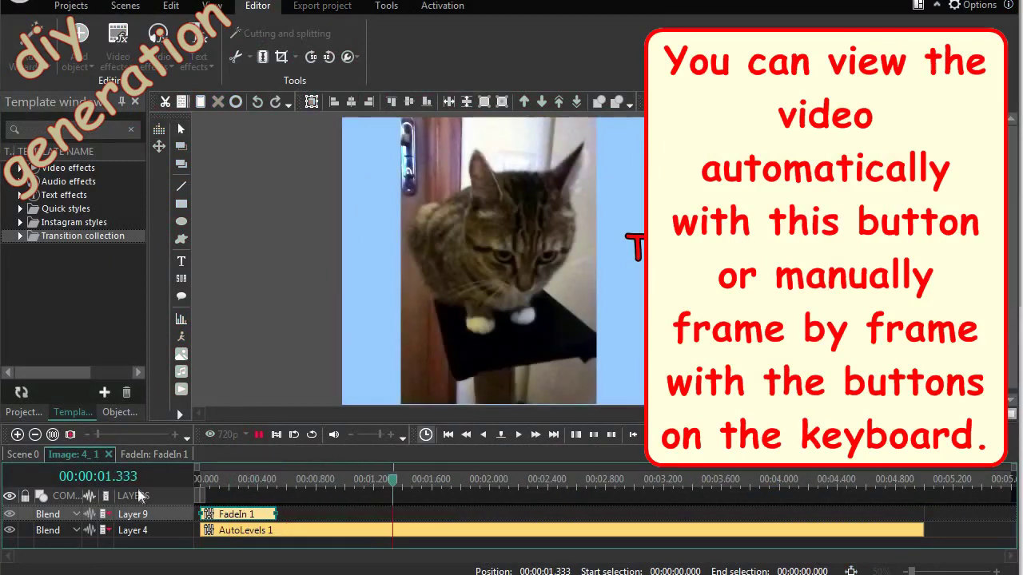
{"action": "left_click", "coordinate": [200, 482]}
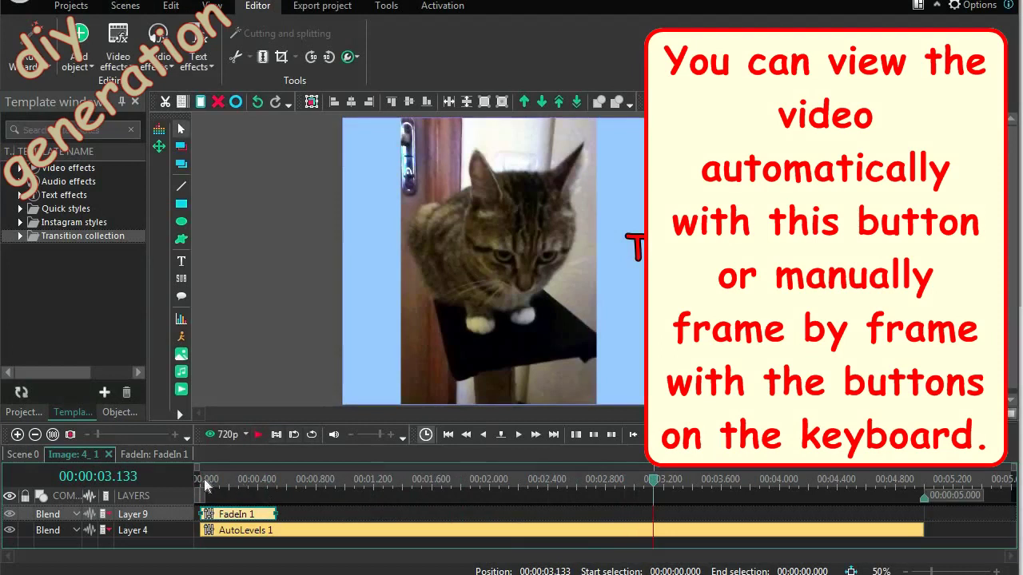
{"action": "left_click", "coordinate": [204, 484]}
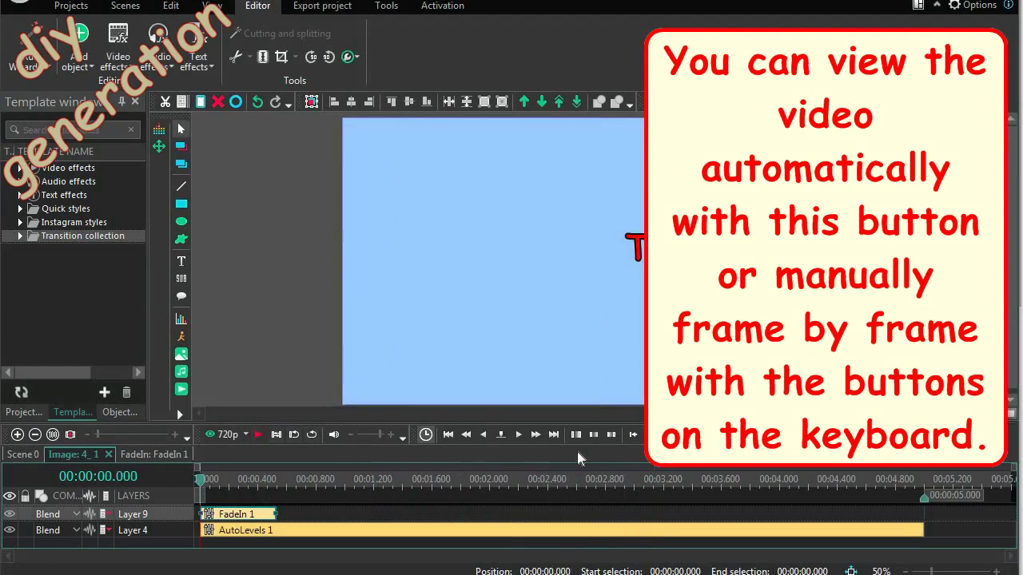
{"action": "key", "text": "Right"}
{"action": "key", "text": "Right"}
{"action": "key", "text": "Right"}
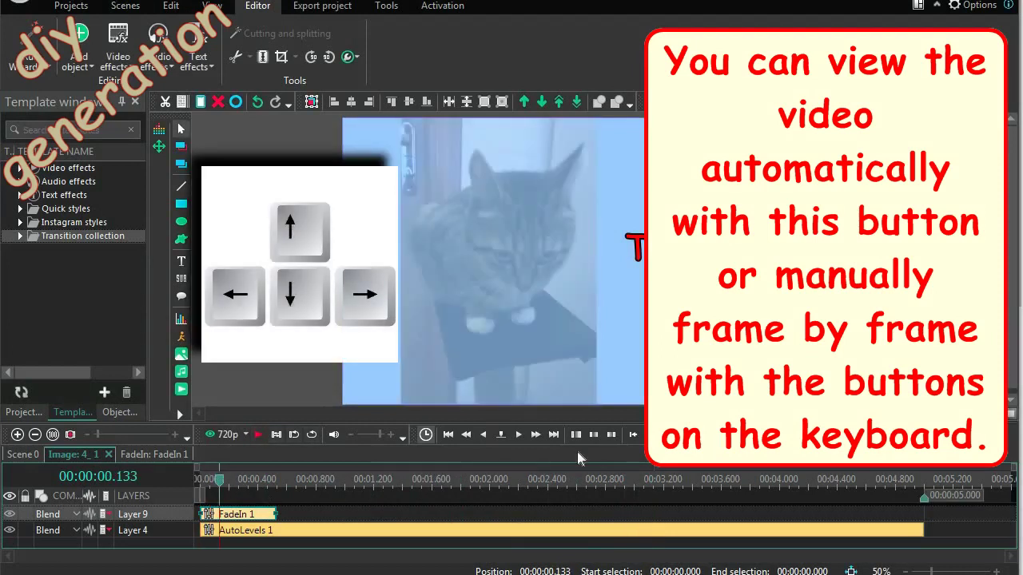
Step frame by frame through the cat image's fade-in to examine how it gradually appears.
{"action": "key", "text": "Right"}
{"action": "key", "text": "Right"}
{"action": "key", "text": "Right"}
{"action": "key", "text": "Right"}
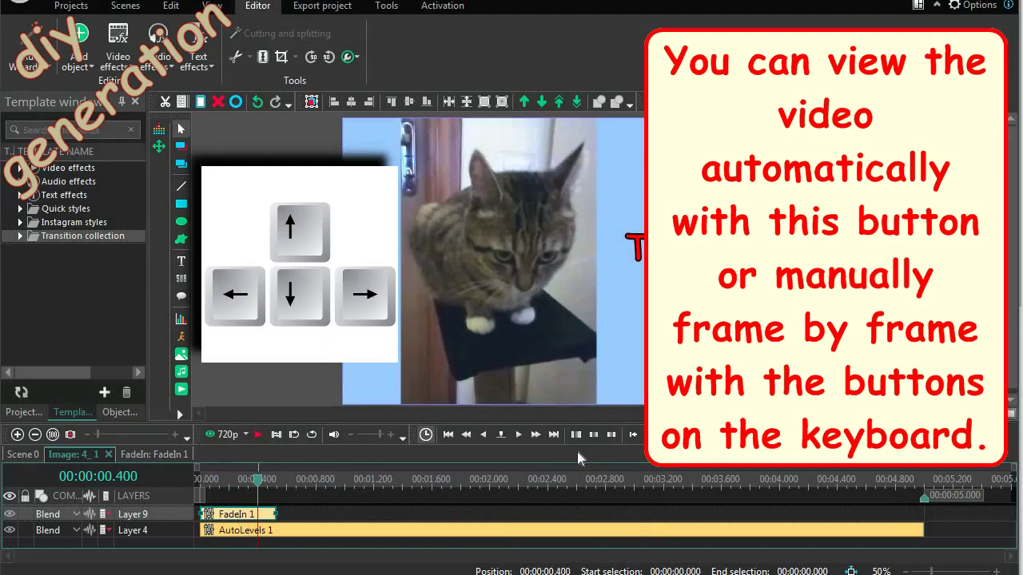
{"action": "key", "text": "Right"}
{"action": "key", "text": "Right"}
{"action": "key", "text": "Right"}
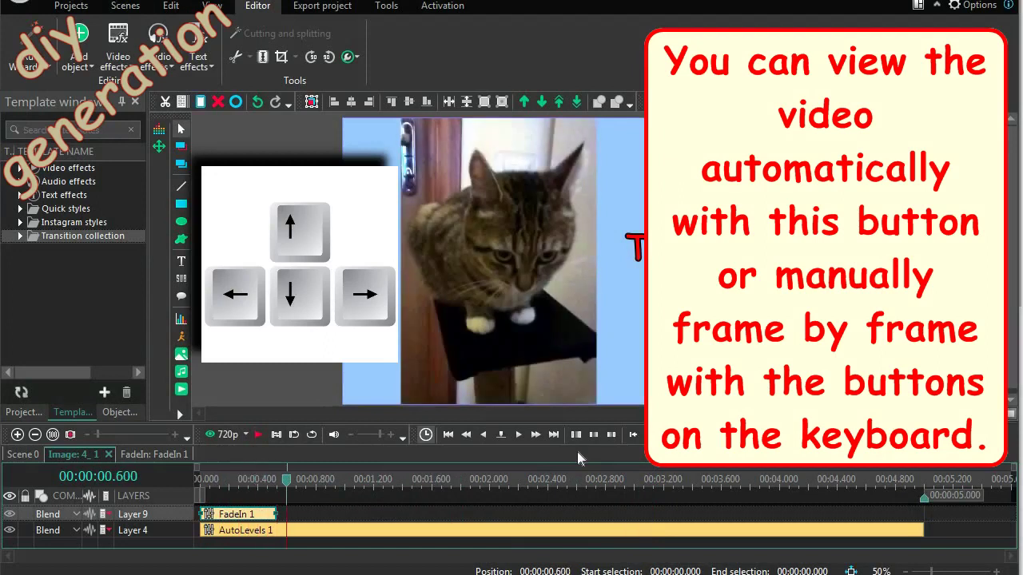
{"action": "key", "text": "Right"}
{"action": "key", "text": "Right"}
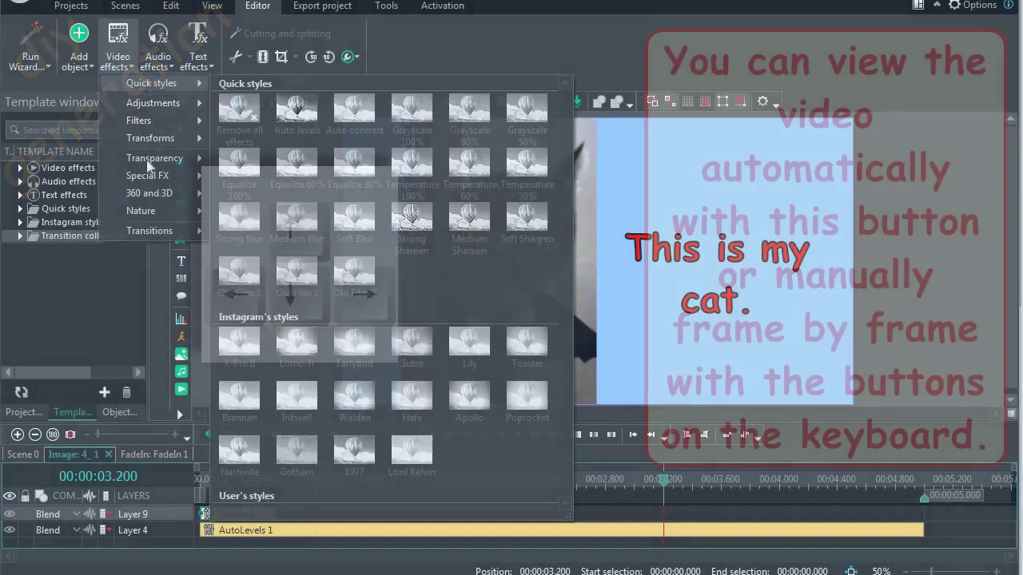
Add a Fade Out transparency effect to the end of image 4_1, on the same layer as its Fade In, and play it back.
{"action": "mouse_move", "coordinate": [147, 160]}
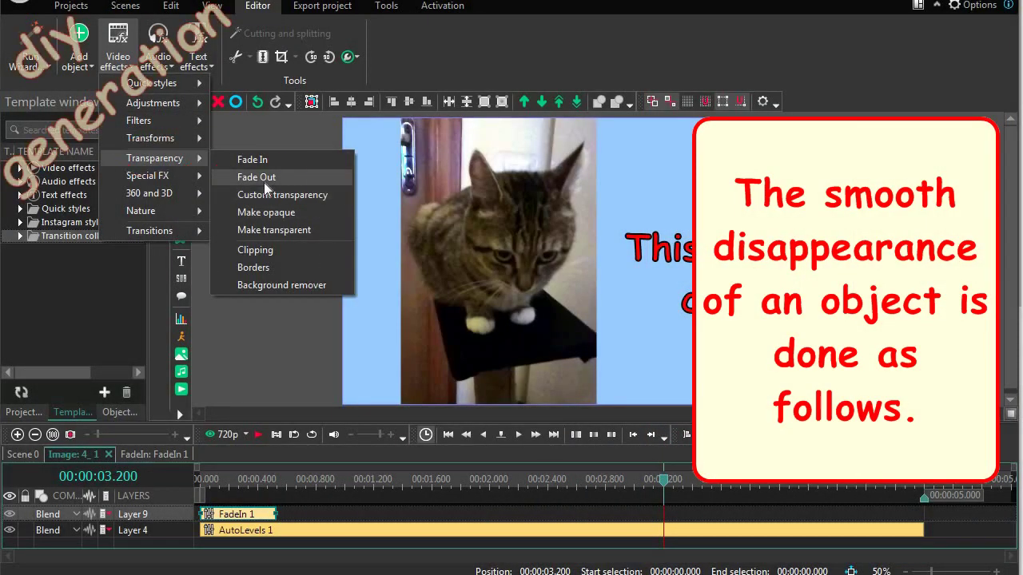
{"action": "left_click", "coordinate": [266, 181]}
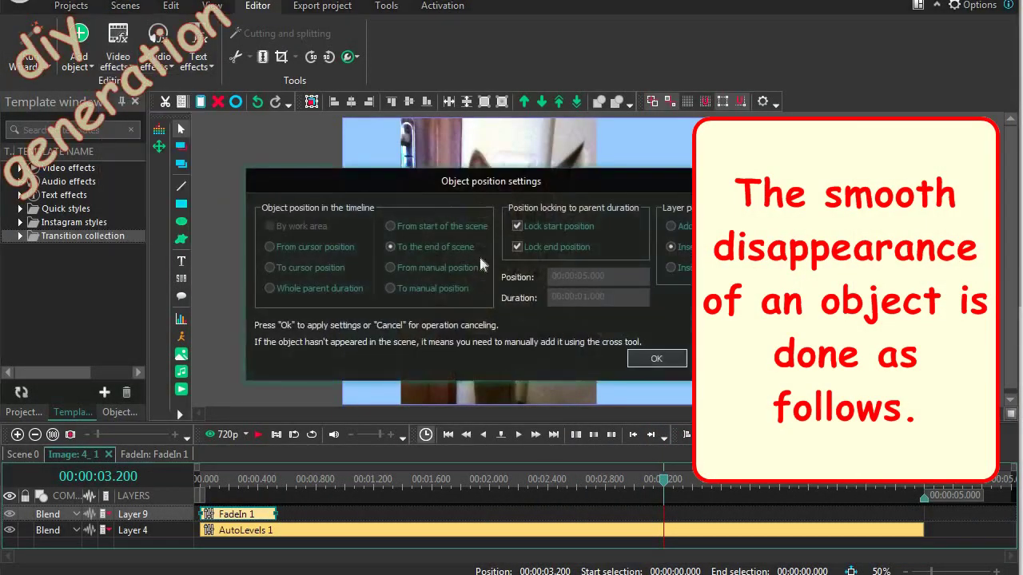
{"action": "left_click", "coordinate": [675, 357]}
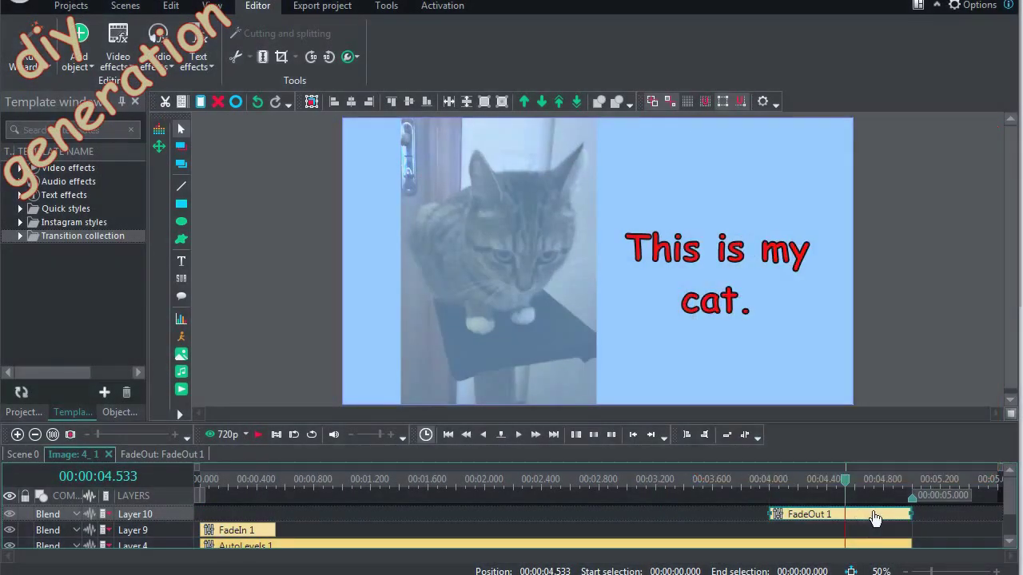
{"action": "left_click_drag", "start_coordinate": [874, 518], "coordinate": [883, 541]}
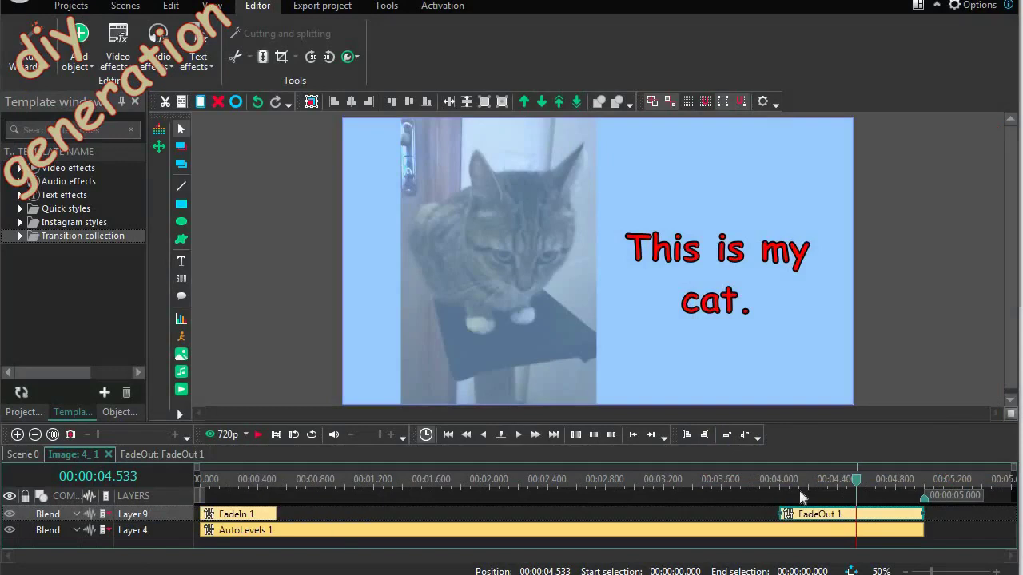
{"action": "left_click", "coordinate": [749, 486]}
{"action": "key", "text": "space"}
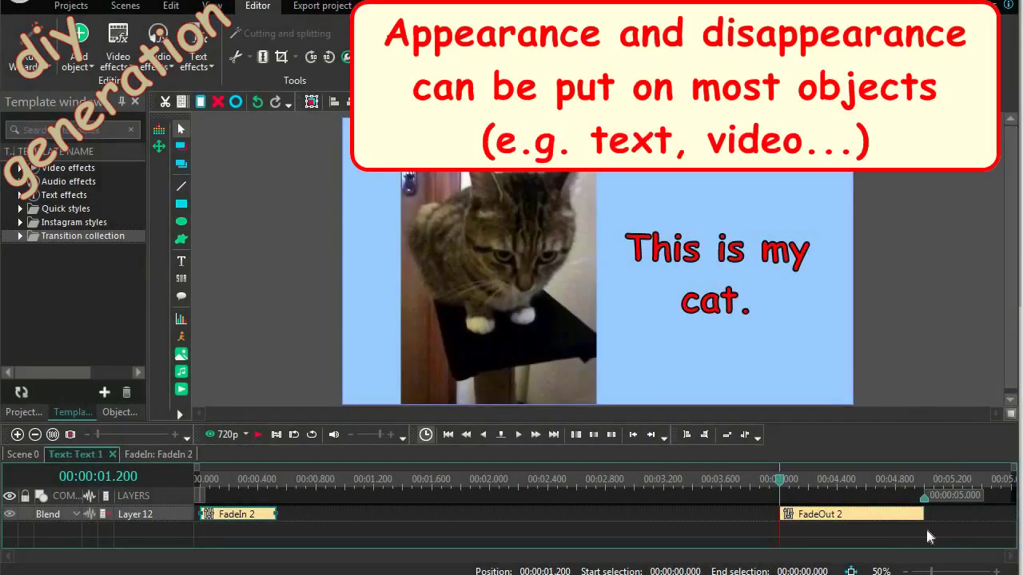
Return to Scene 0 and move the kitten photo's block on Layer 5 directly against the end of the cat image's block.
{"action": "left_click", "coordinate": [931, 527]}
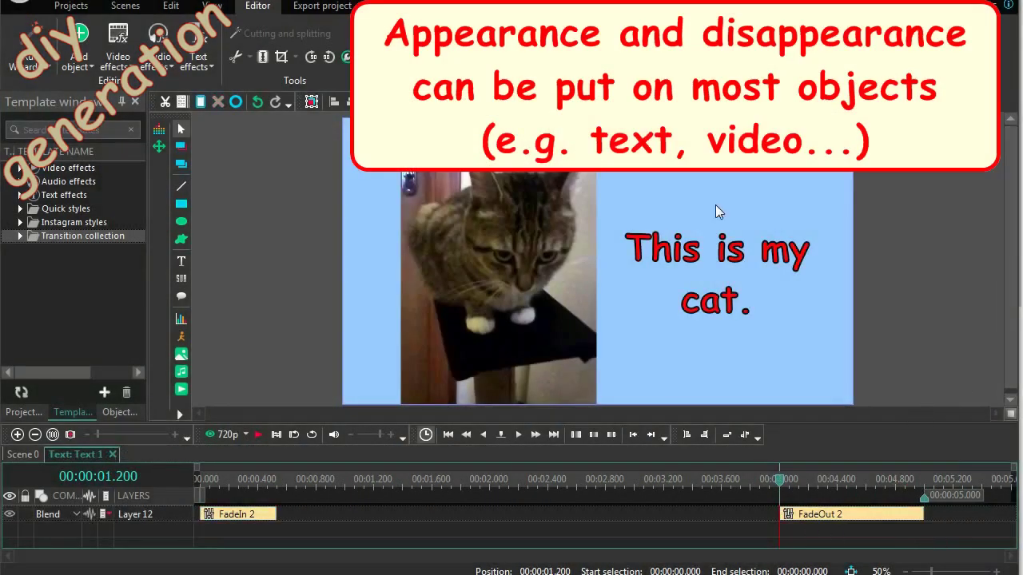
{"action": "left_click", "coordinate": [22, 455]}
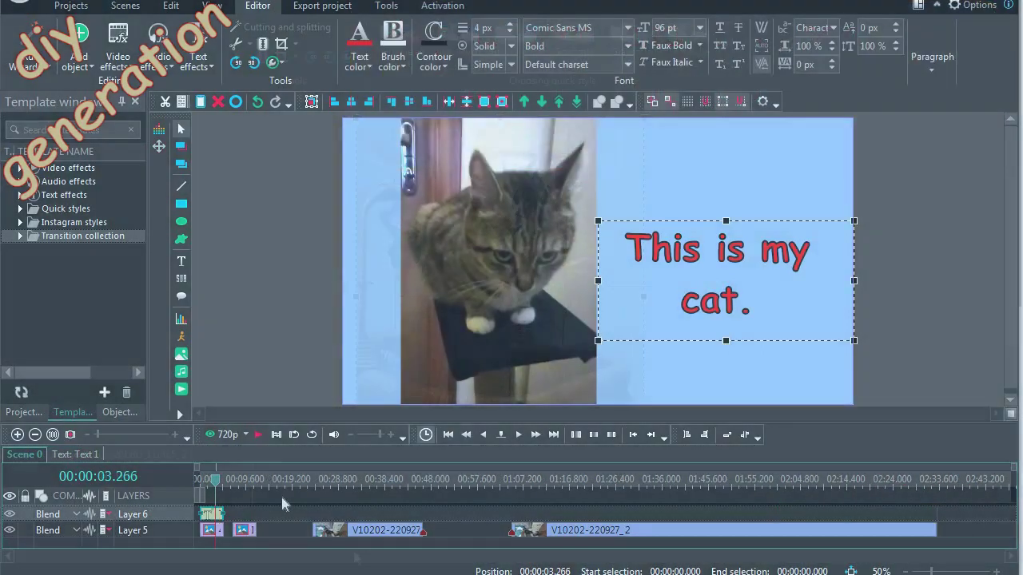
{"action": "left_click", "coordinate": [246, 531]}
{"action": "key", "text": "Delete"}
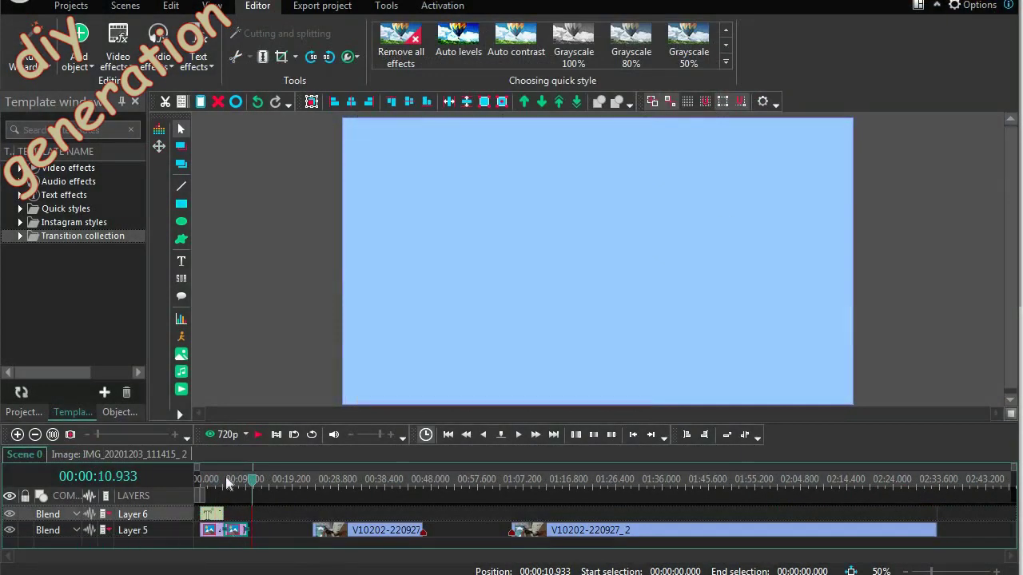
{"action": "left_click", "coordinate": [216, 480]}
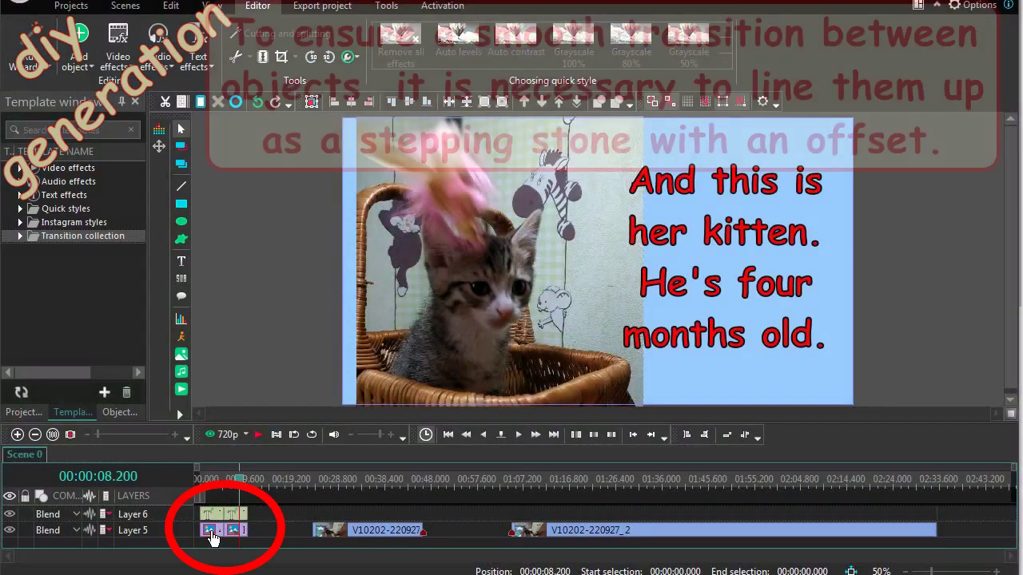
Move the cat image to a new layer below Layer 5 and set the time cursor to 00:00:04.000, the start of its fade-out.
{"action": "left_click_drag", "start_coordinate": [216, 534], "coordinate": [212, 548]}
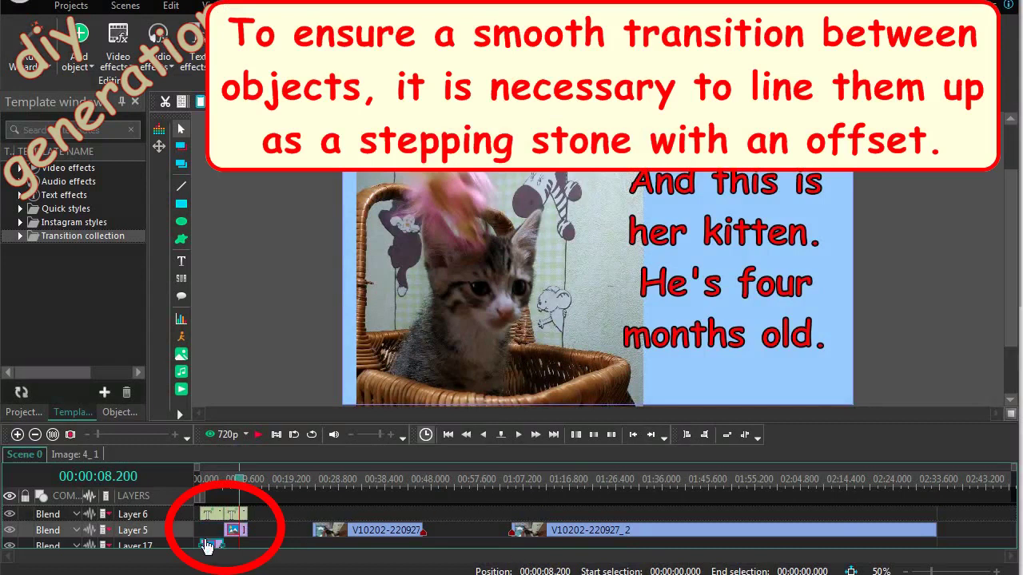
{"action": "left_click", "coordinate": [76, 454]}
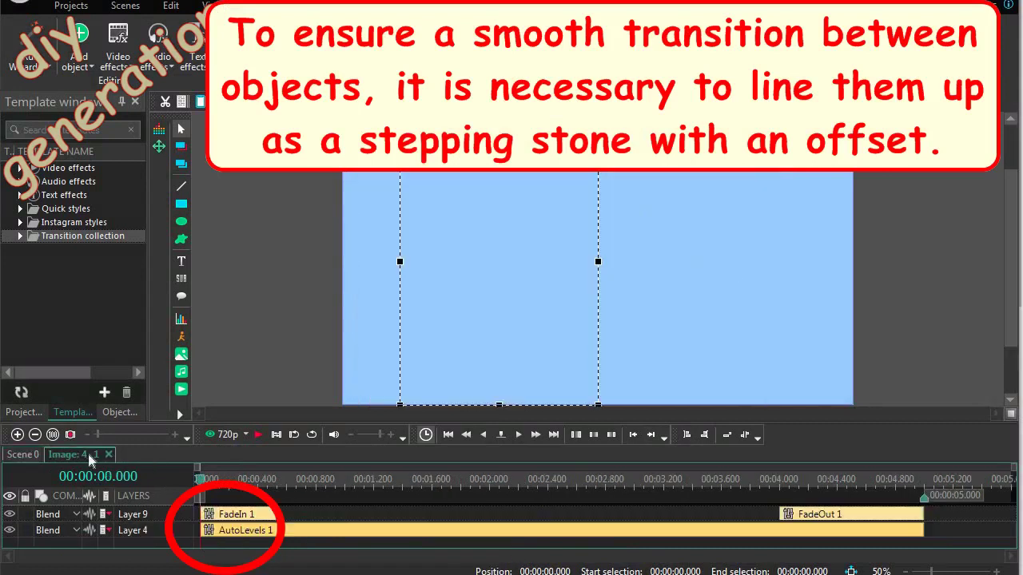
{"action": "left_click", "coordinate": [781, 482]}
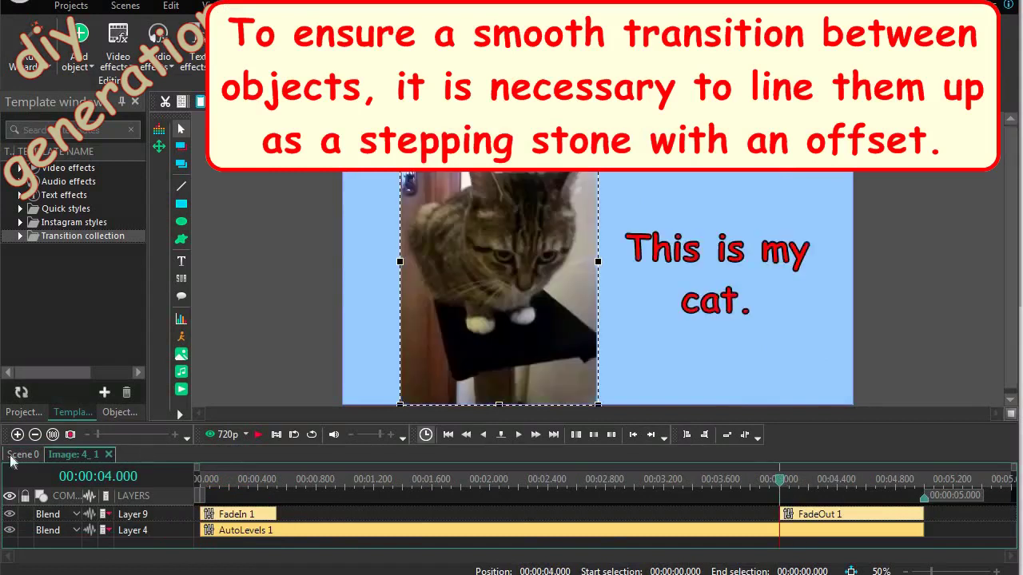
{"action": "left_click", "coordinate": [16, 456]}
Align the start of the kitten photo's block with the cursor at 00:00:04.000 so it overlaps the cat image.
{"action": "left_click", "coordinate": [17, 434]}
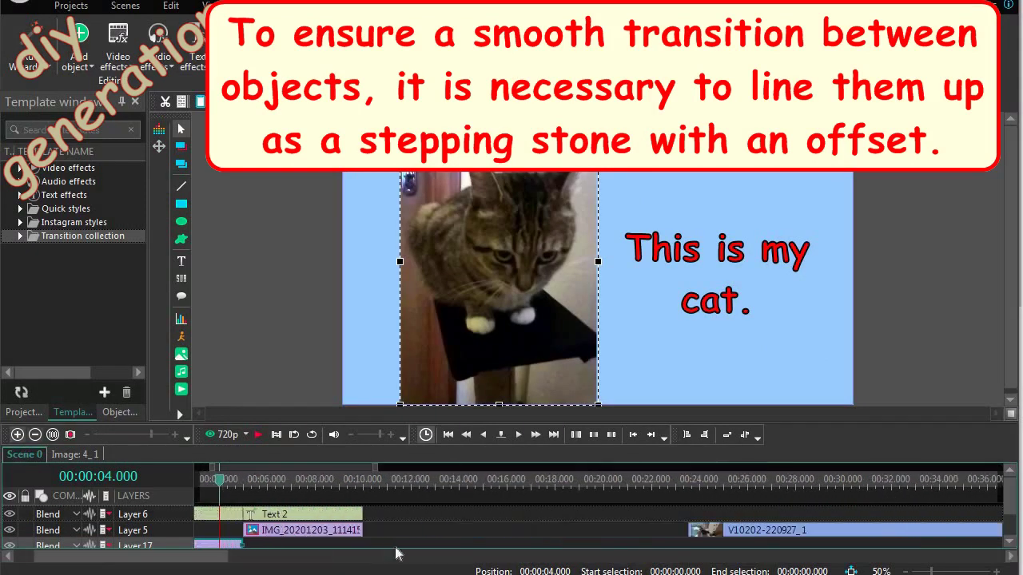
{"action": "left_click", "coordinate": [318, 531]}
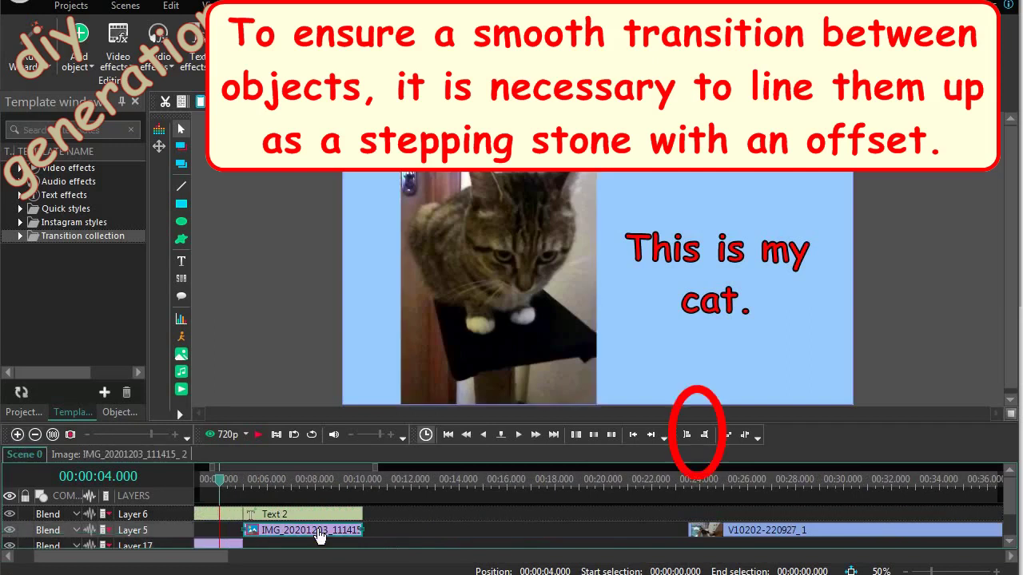
{"action": "left_click", "coordinate": [687, 436]}
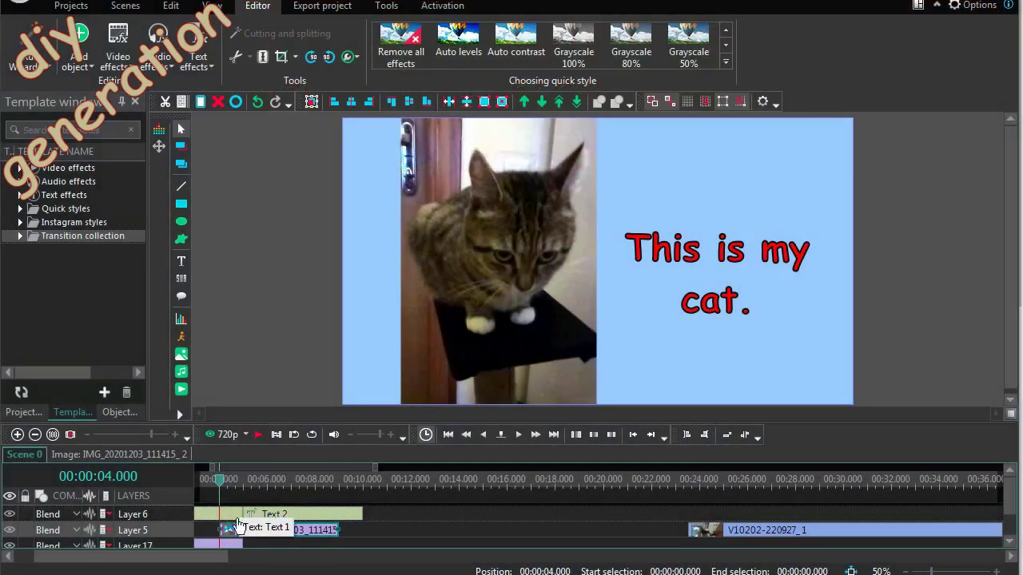
Move Text 2 to a new layer above Layer 6 and align its start with the cursor at 00:00:04.000.
{"action": "left_click", "coordinate": [293, 516]}
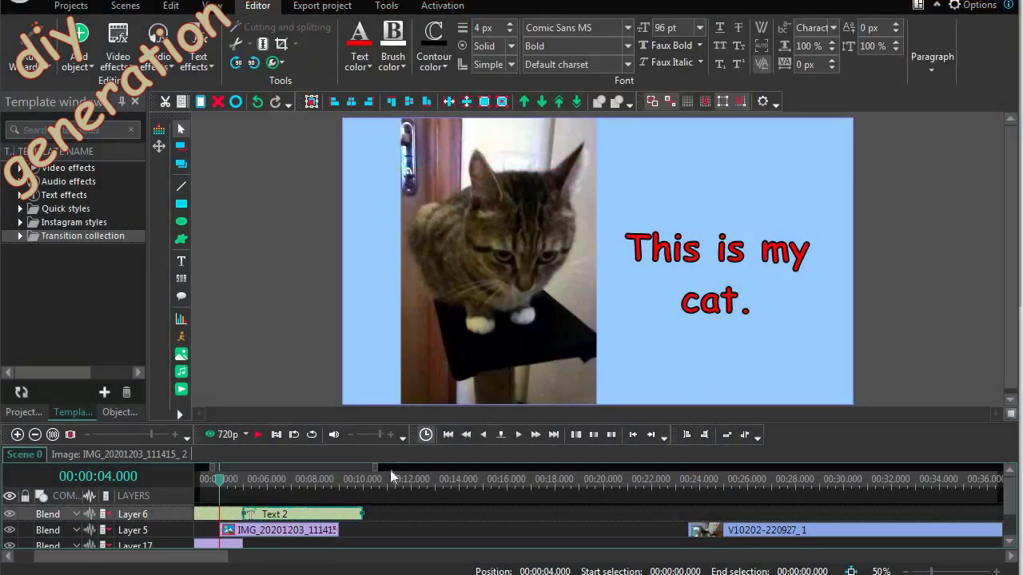
{"action": "left_click", "coordinate": [525, 102]}
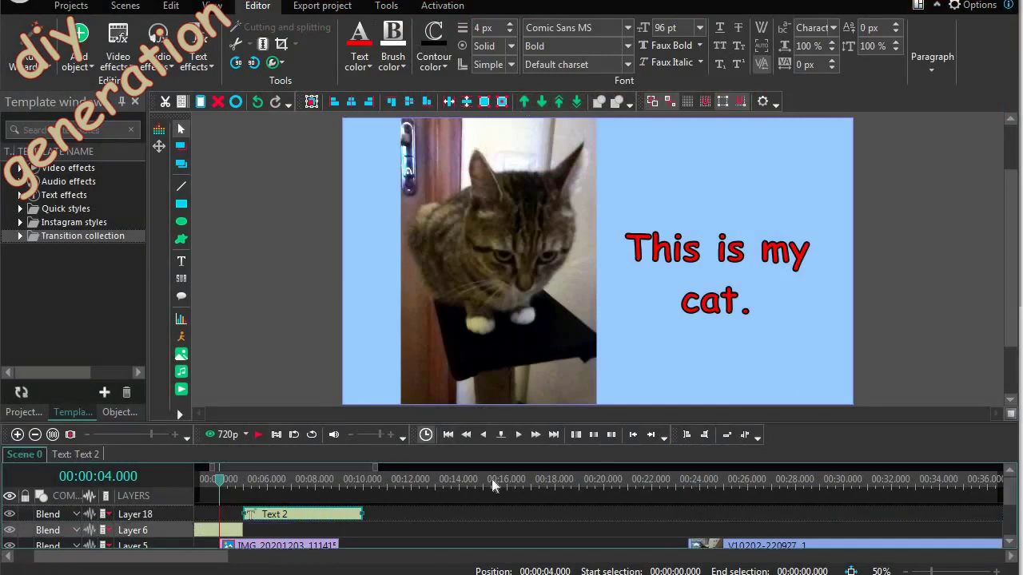
{"action": "left_click", "coordinate": [686, 435]}
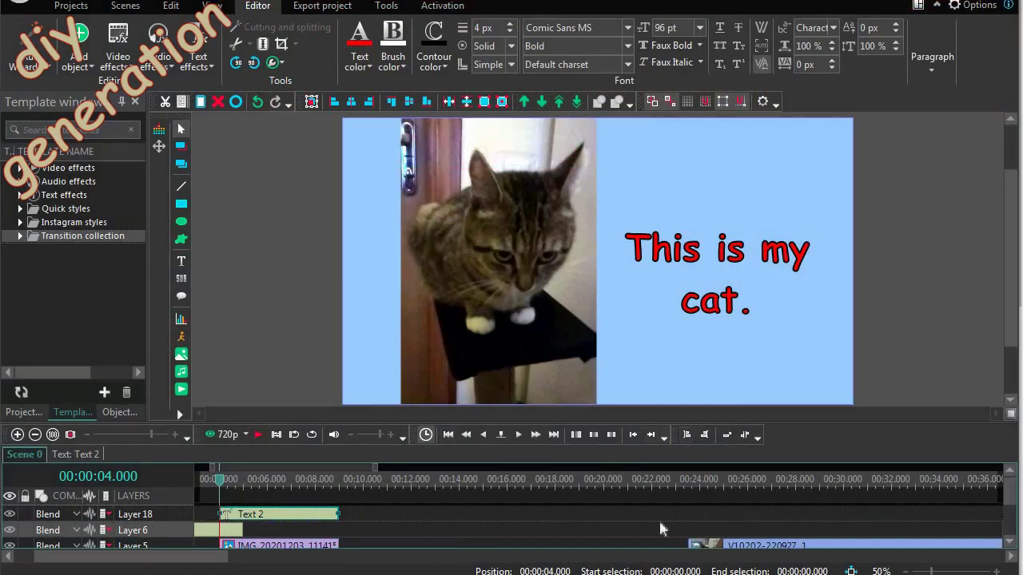
Play the scene from 00:00:00.000 to review the transition between the two captioned images.
{"action": "left_click_drag", "start_coordinate": [208, 560], "coordinate": [190, 559]}
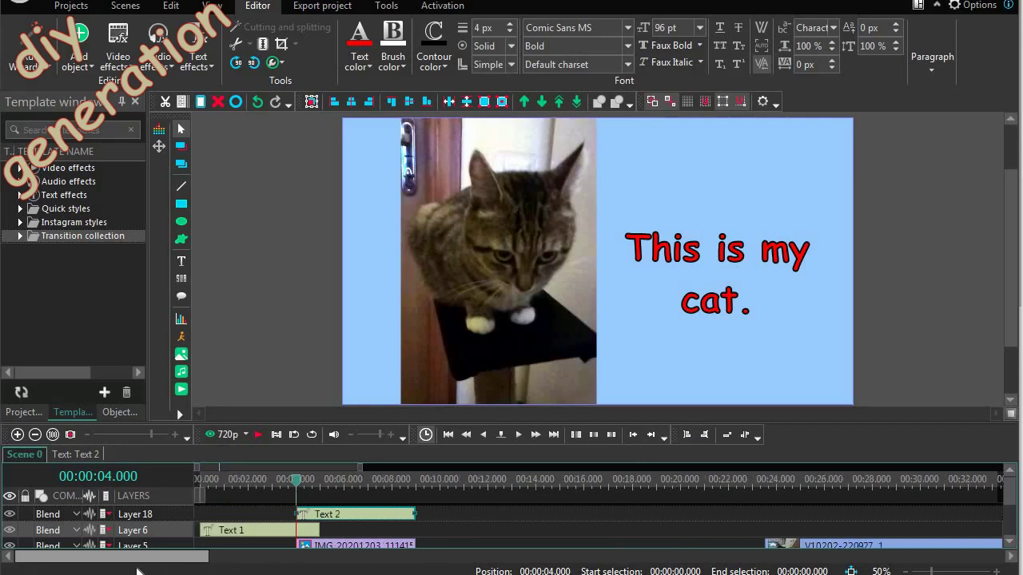
{"action": "left_click", "coordinate": [202, 479]}
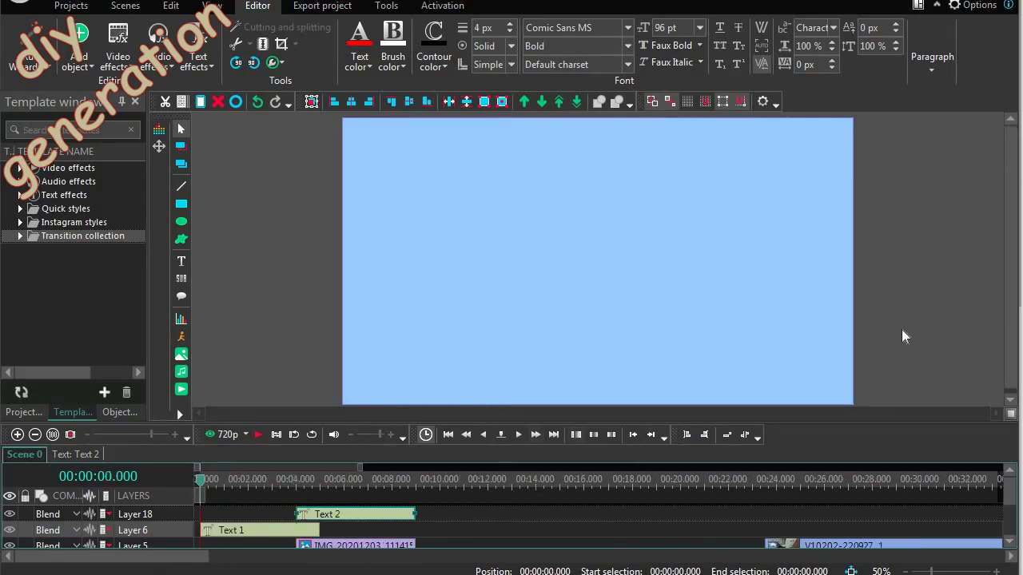
{"action": "key", "text": "space"}
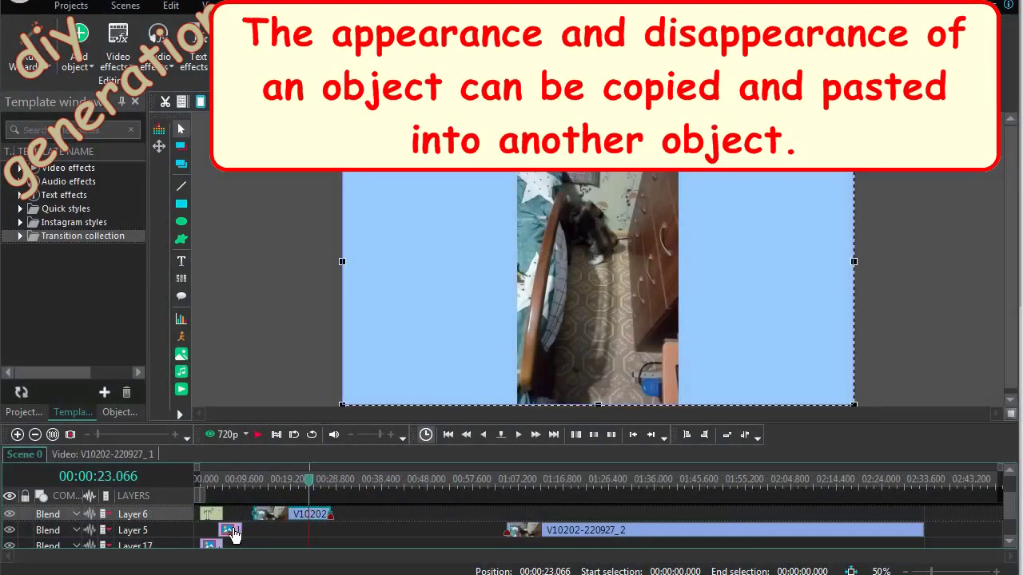
Copy both the Fade In and Fade Out effects from the kitten photo's own timeline.
{"action": "left_click", "coordinate": [231, 531]}
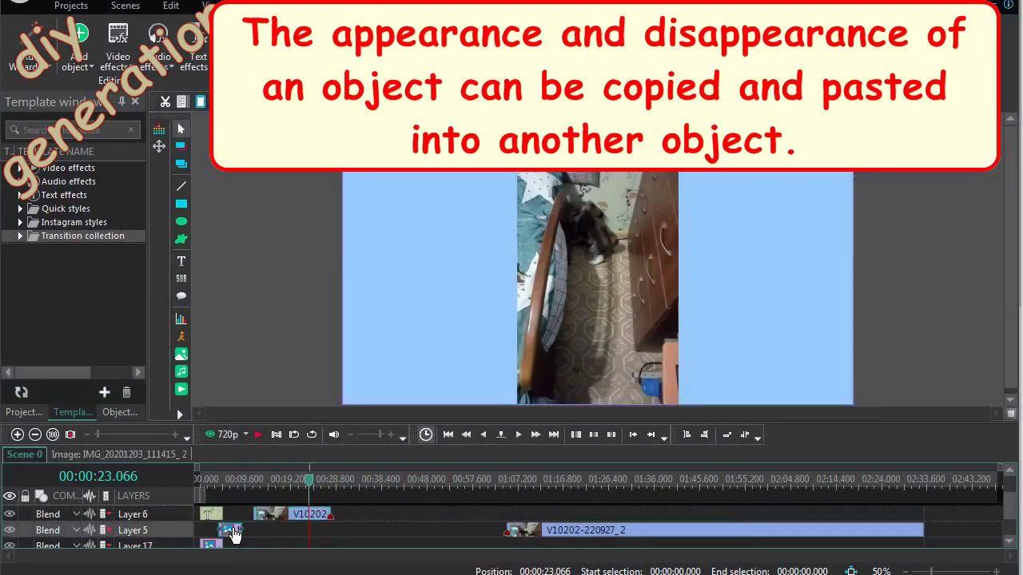
{"action": "left_click", "coordinate": [148, 455]}
{"action": "left_click", "coordinate": [248, 516]}
{"action": "key", "text": "ctrl+a"}
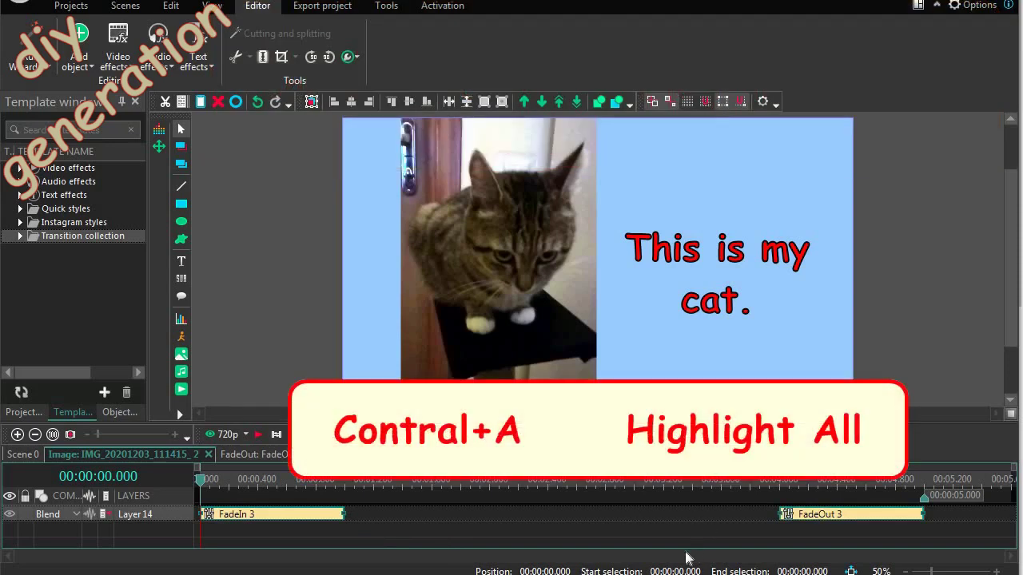
{"action": "key", "text": "ctrl+c"}
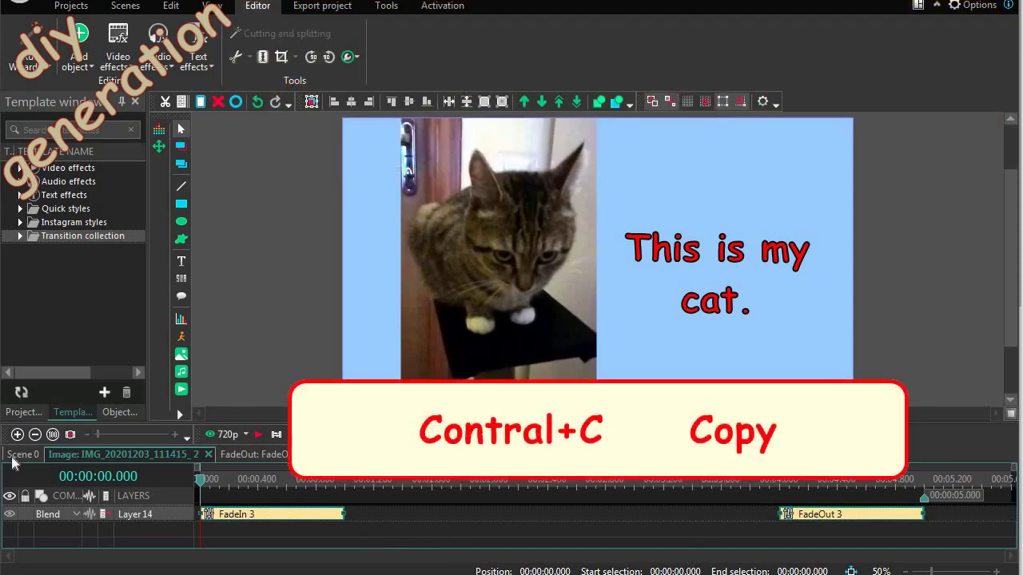
{"action": "left_click", "coordinate": [19, 454]}
{"action": "left_click", "coordinate": [282, 518]}
{"action": "left_click", "coordinate": [128, 455]}
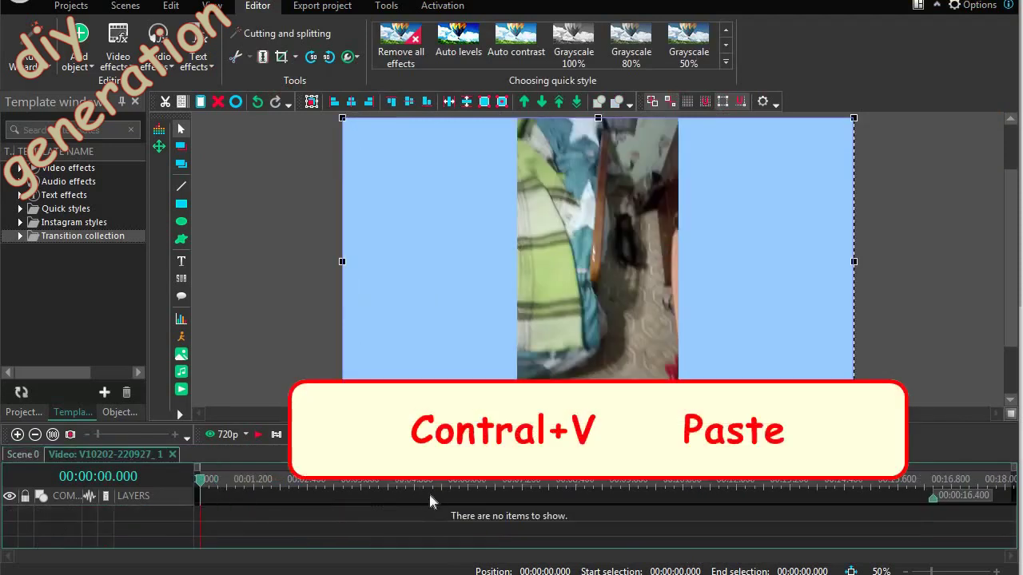
{"action": "key", "text": "ctrl+v"}
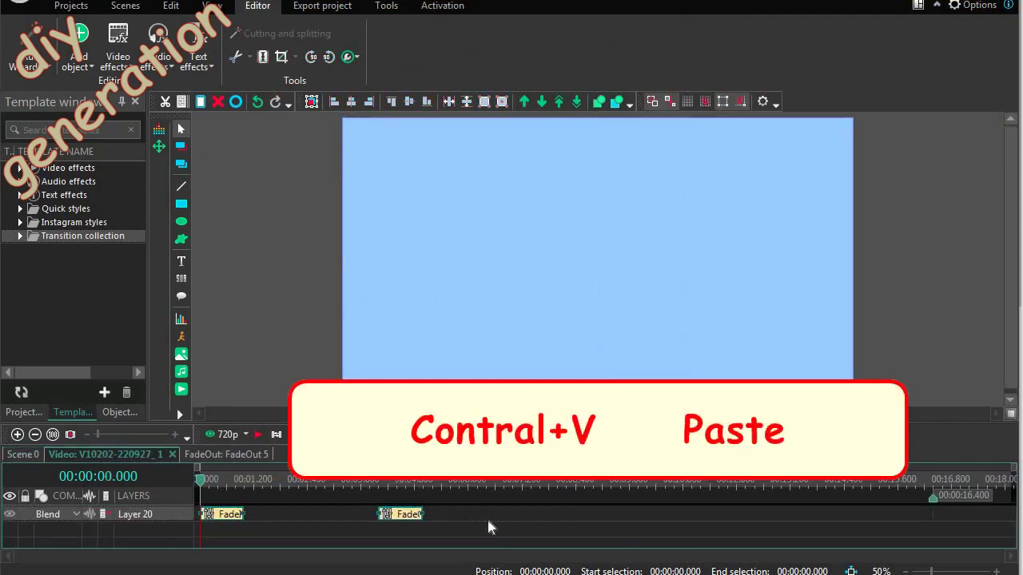
{"action": "left_click_drag", "start_coordinate": [458, 518], "coordinate": [477, 532]}
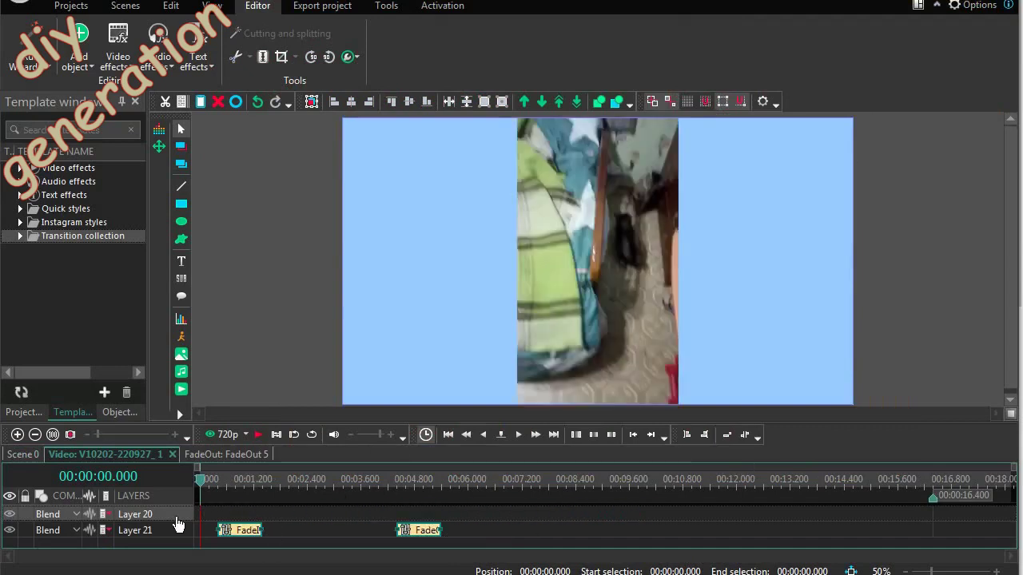
{"action": "left_click_drag", "start_coordinate": [397, 514], "coordinate": [395, 515]}
{"action": "left_click", "coordinate": [400, 514]}
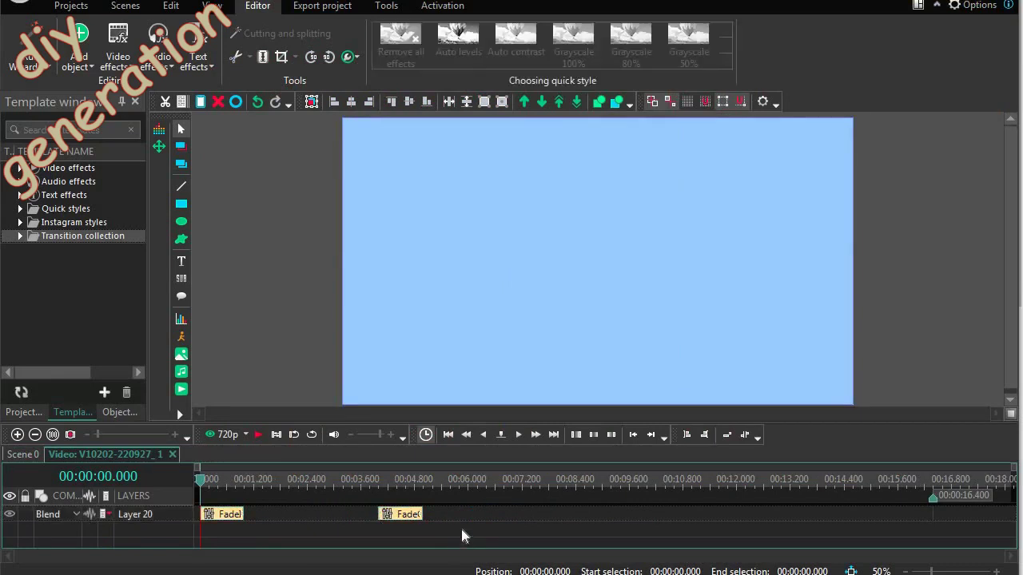
{"action": "left_click_drag", "start_coordinate": [400, 515], "coordinate": [496, 515]}
{"action": "left_click_drag", "start_coordinate": [615, 525], "coordinate": [909, 521]}
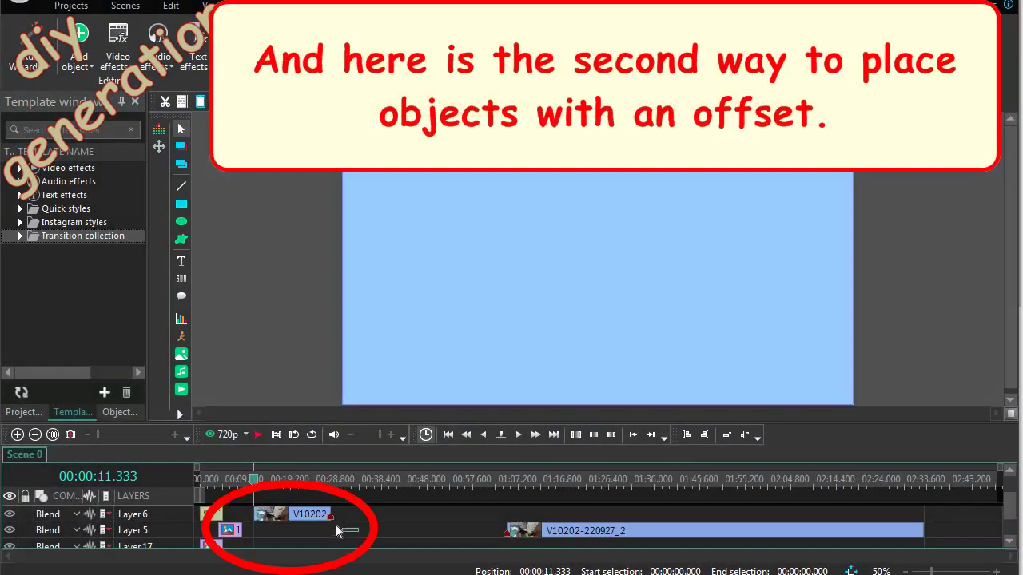
{"action": "left_click_drag", "start_coordinate": [336, 531], "coordinate": [239, 520]}
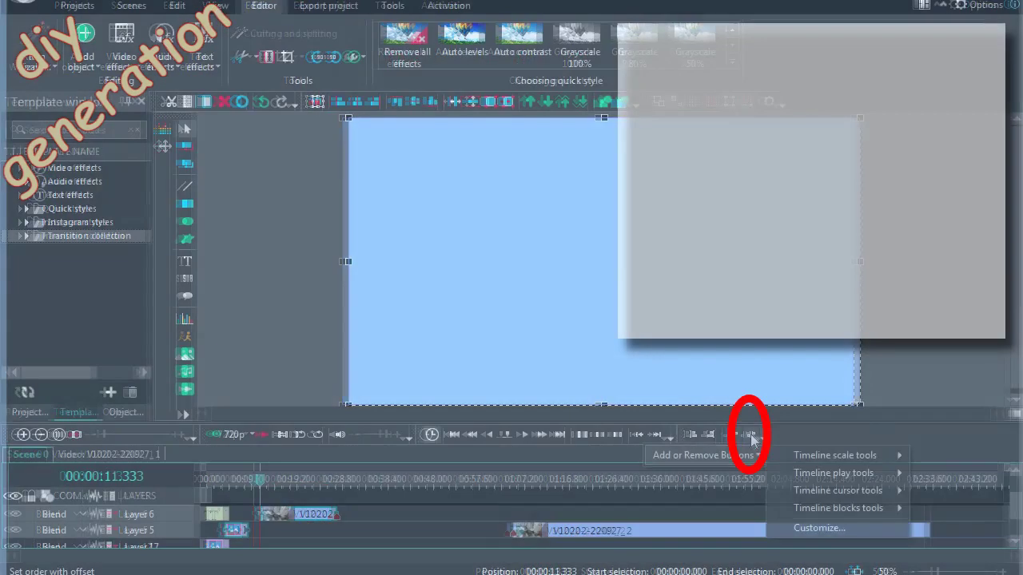
{"action": "left_click", "coordinate": [751, 436]}
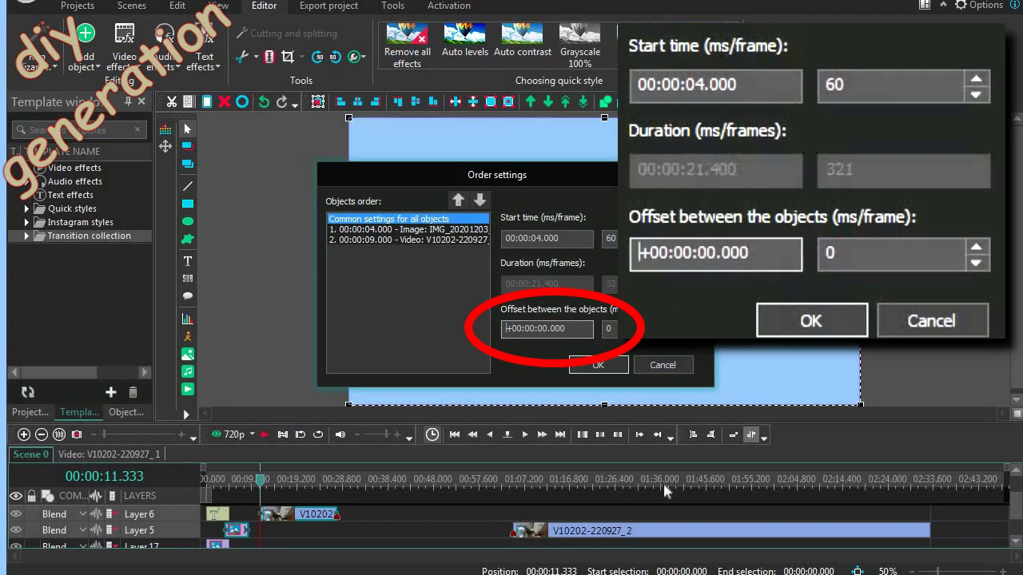
{"action": "type", "text": "-"}
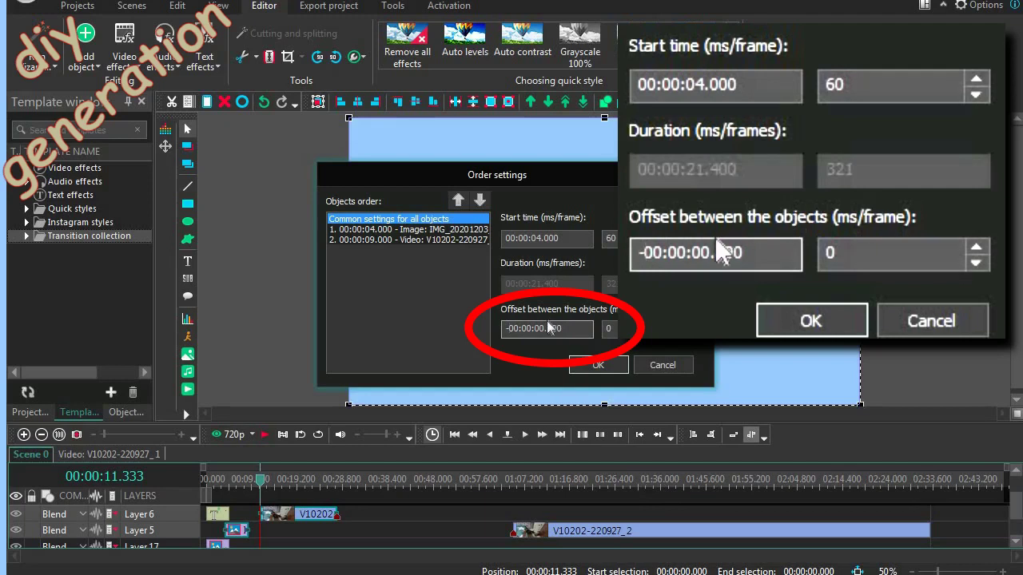
{"action": "left_click", "coordinate": [540, 328]}
{"action": "type", "text": "1"}
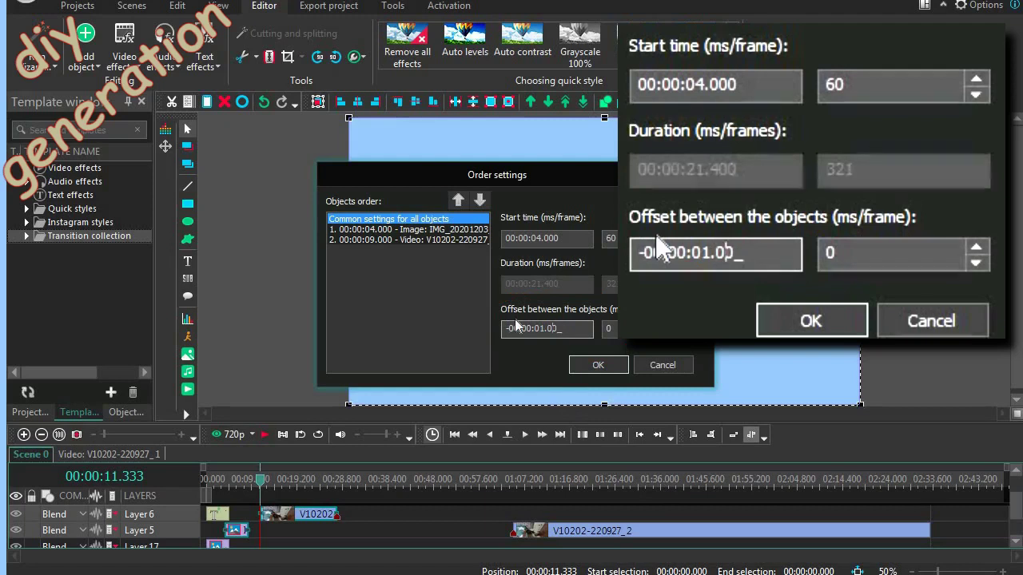
{"action": "left_click", "coordinate": [599, 365]}
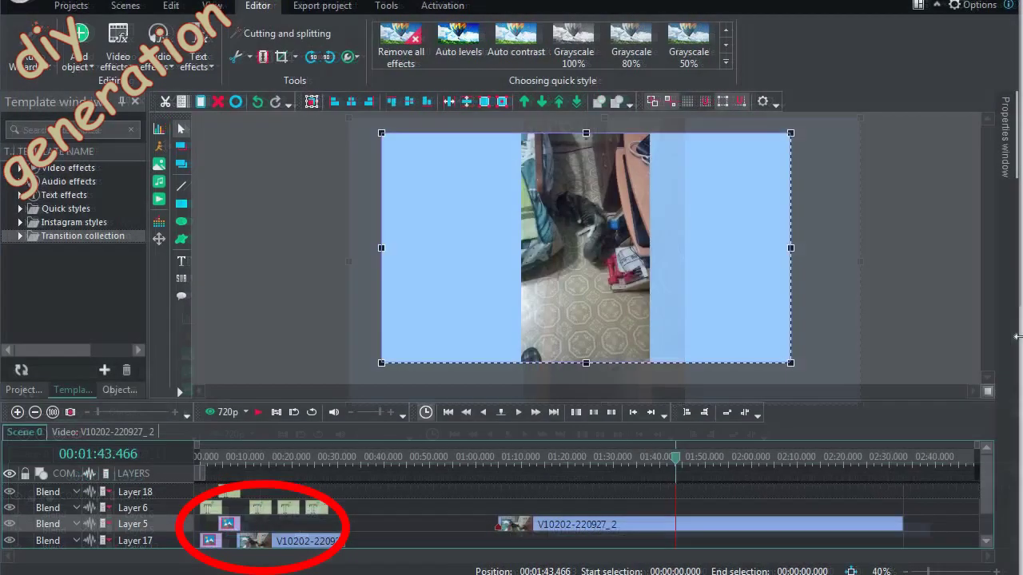
{"action": "key", "text": "Left"}
{"action": "key", "text": "Left"}
{"action": "key", "text": "Left"}
{"action": "key", "text": "Left"}
{"action": "key", "text": "Left"}
{"action": "key", "text": "Left"}
{"action": "key", "text": "Left"}
{"action": "key", "text": "Left"}
{"action": "key", "text": "Left"}
{"action": "key", "text": "Left"}
{"action": "key", "text": "Left"}
{"action": "key", "text": "Left"}
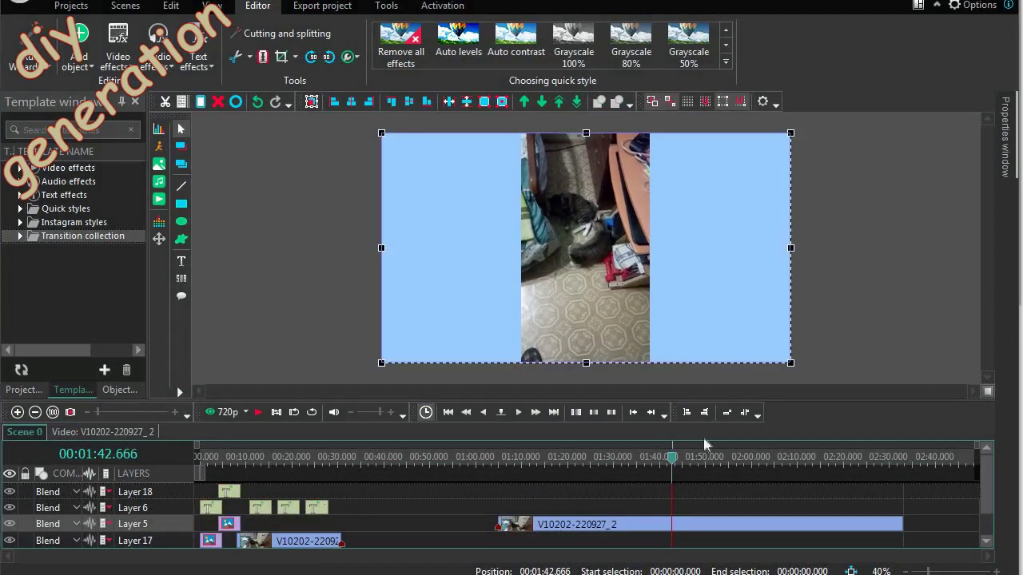
{"action": "left_click", "coordinate": [698, 529]}
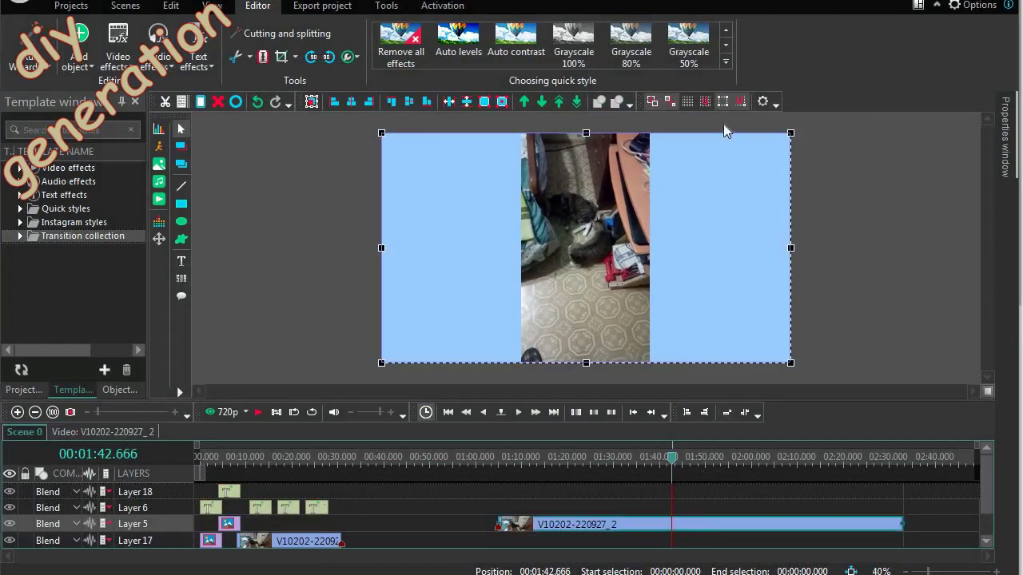
{"action": "left_click", "coordinate": [263, 58]}
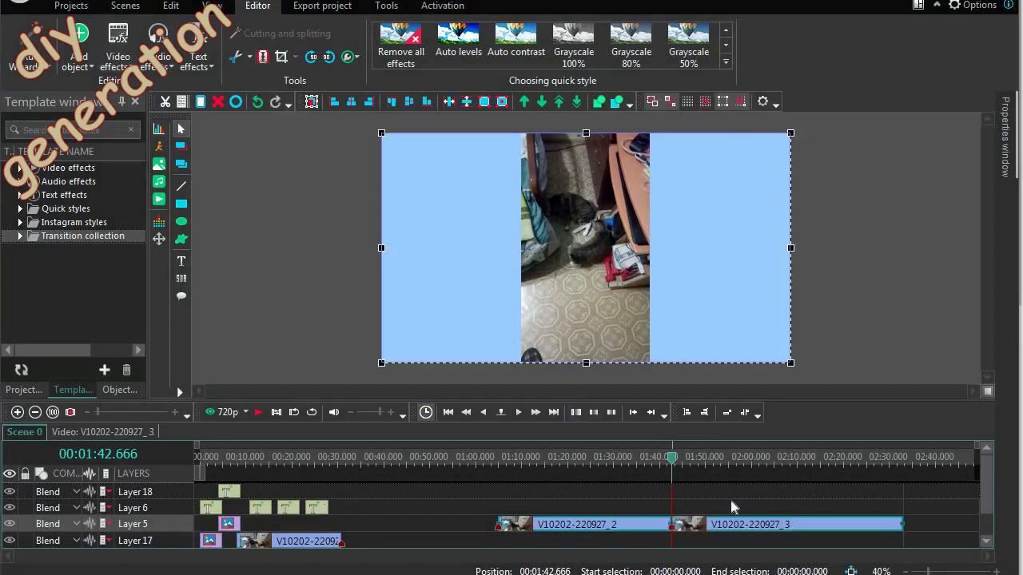
{"action": "left_click", "coordinate": [258, 102]}
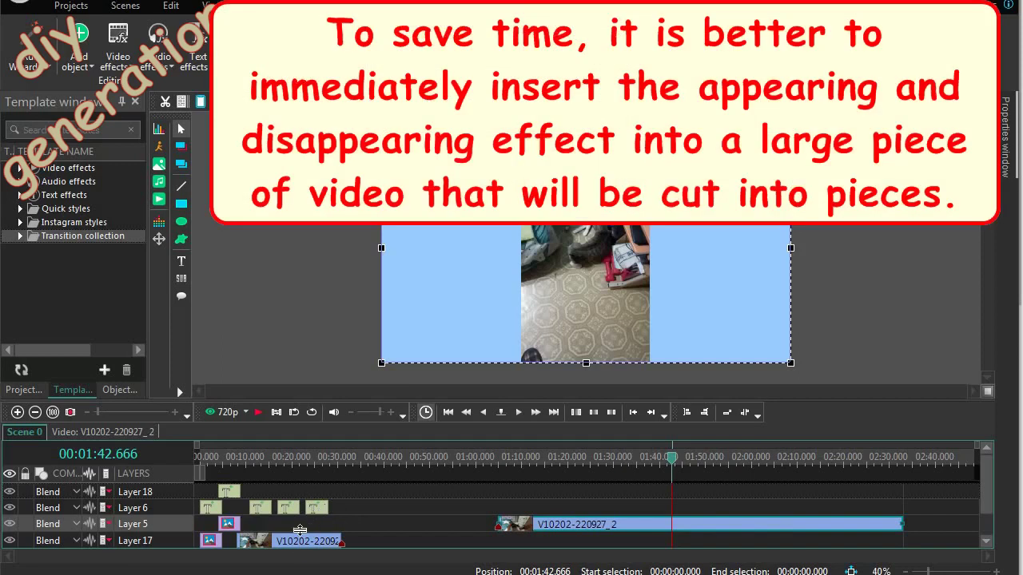
{"action": "double_click", "coordinate": [302, 541]}
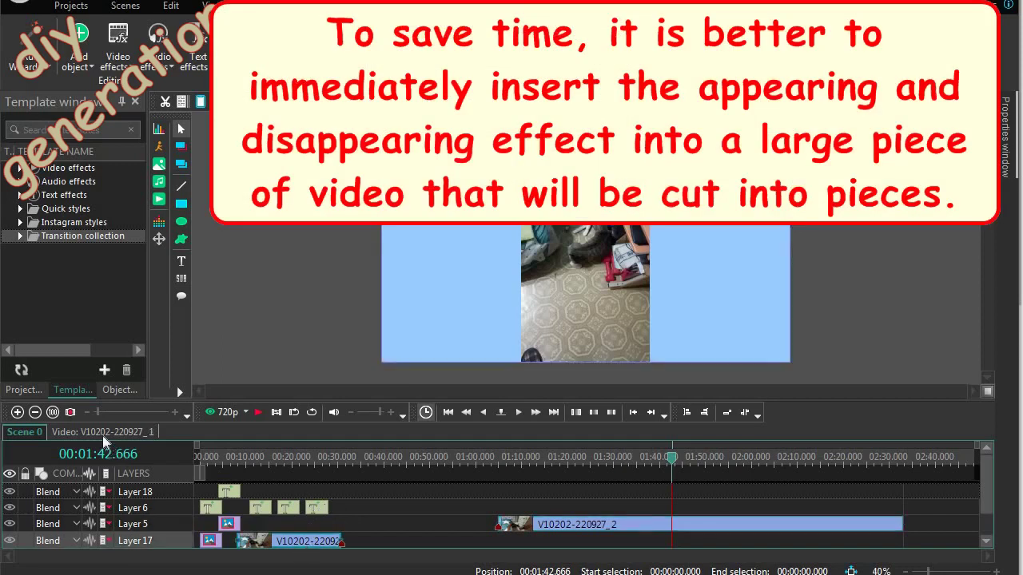
{"action": "left_click", "coordinate": [218, 492]}
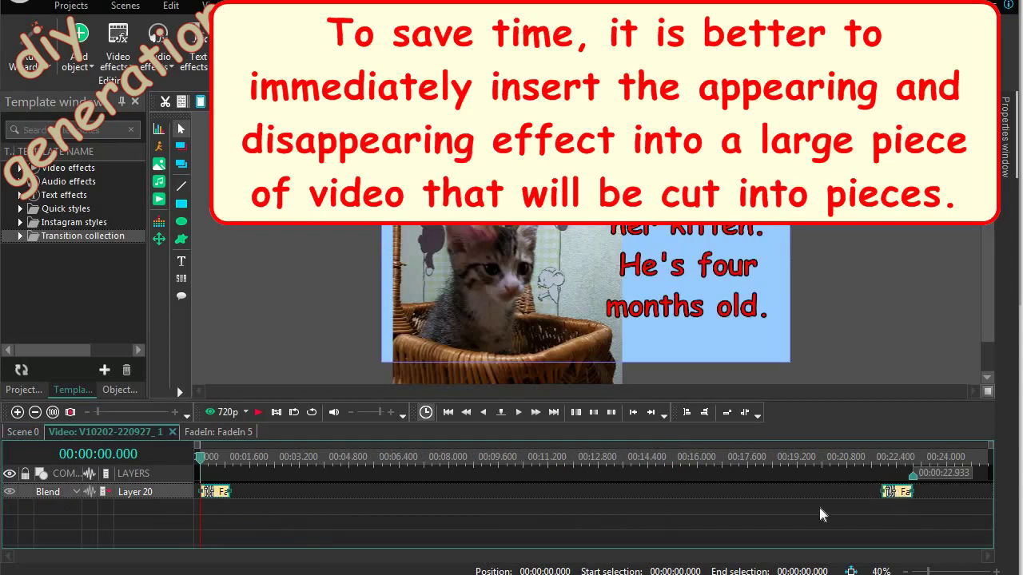
{"action": "left_click", "coordinate": [22, 431]}
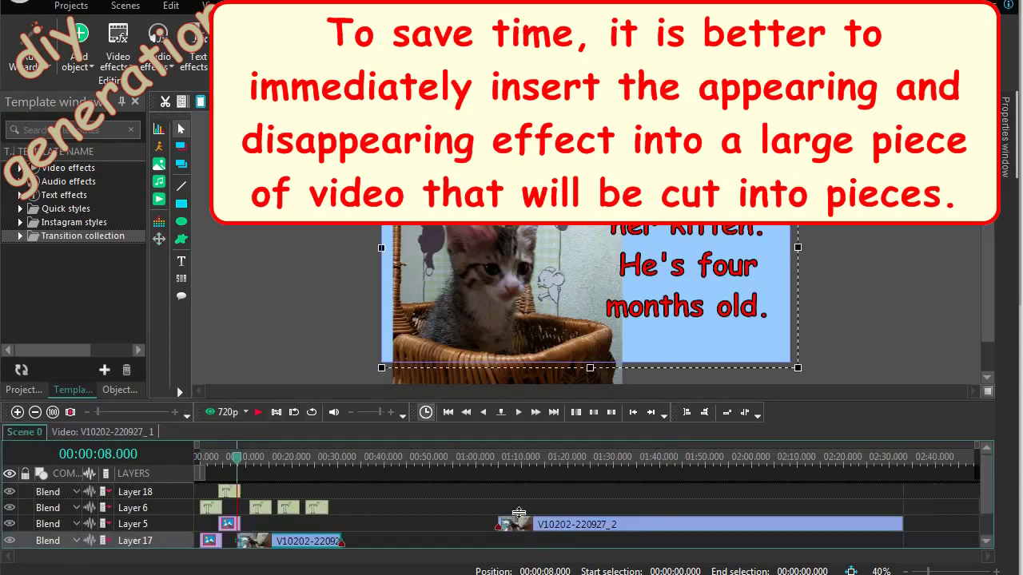
{"action": "left_click", "coordinate": [548, 526]}
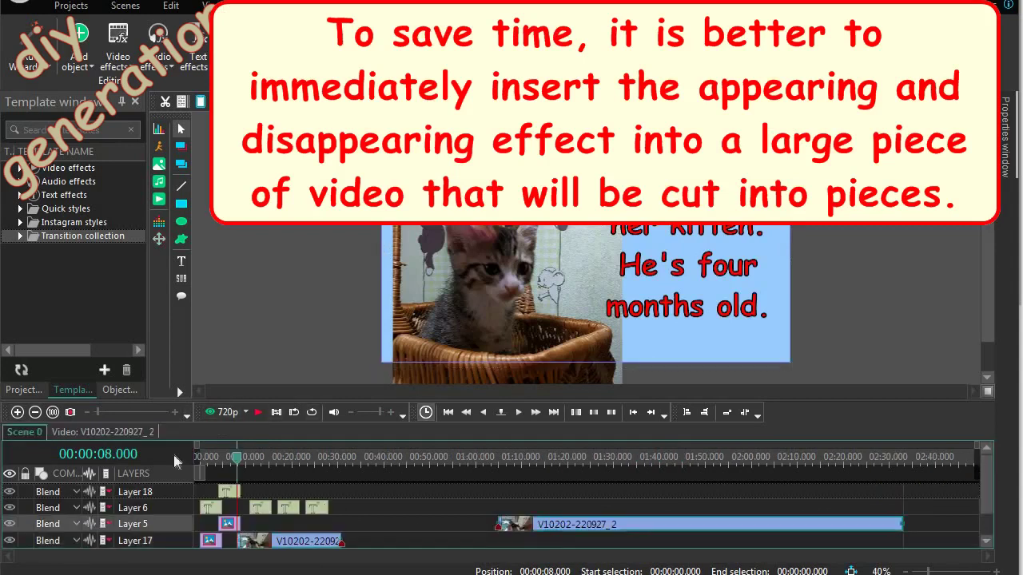
{"action": "left_click", "coordinate": [123, 432]}
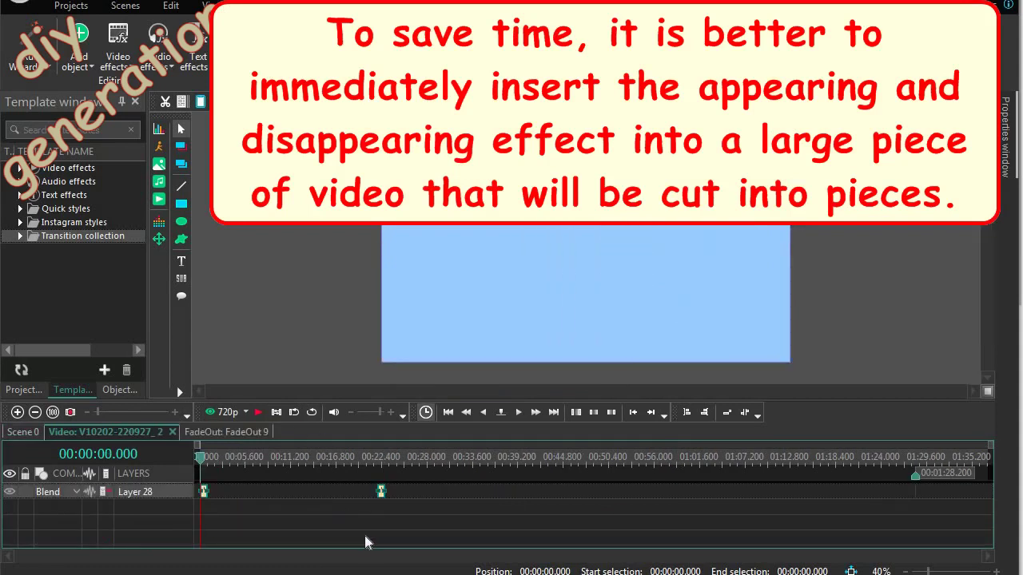
{"action": "left_click", "coordinate": [382, 491]}
{"action": "left_click", "coordinate": [916, 460]}
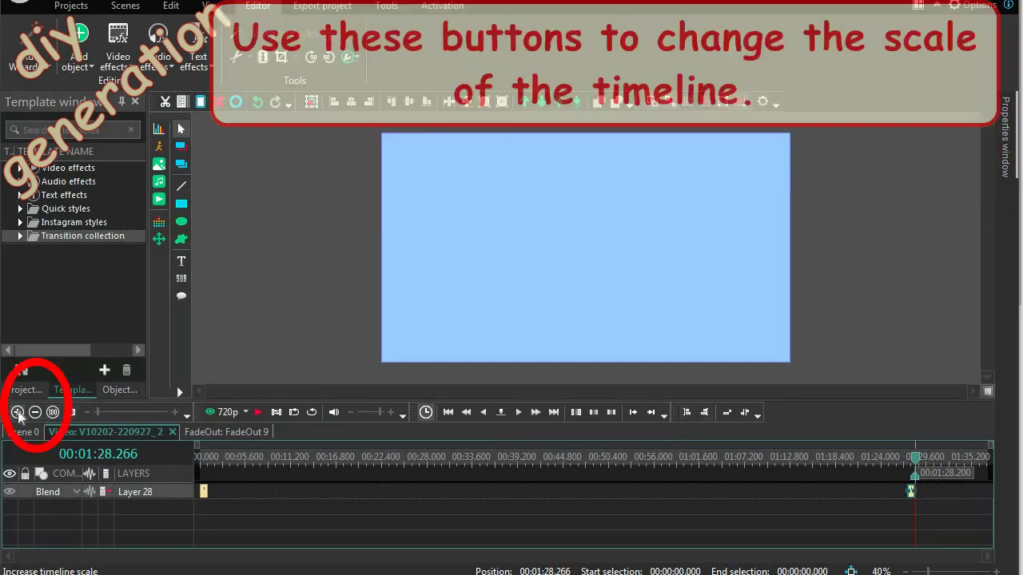
{"action": "left_click", "coordinate": [18, 412]}
{"action": "left_click", "coordinate": [18, 412]}
{"action": "left_click", "coordinate": [18, 412]}
{"action": "left_click", "coordinate": [17, 412]}
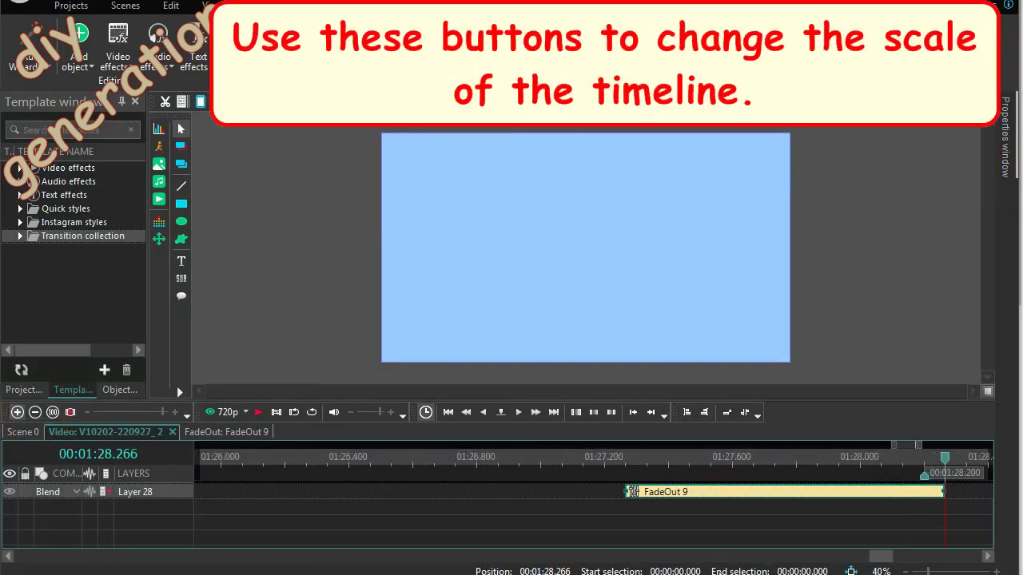
{"action": "left_click_drag", "start_coordinate": [852, 495], "coordinate": [827, 493]}
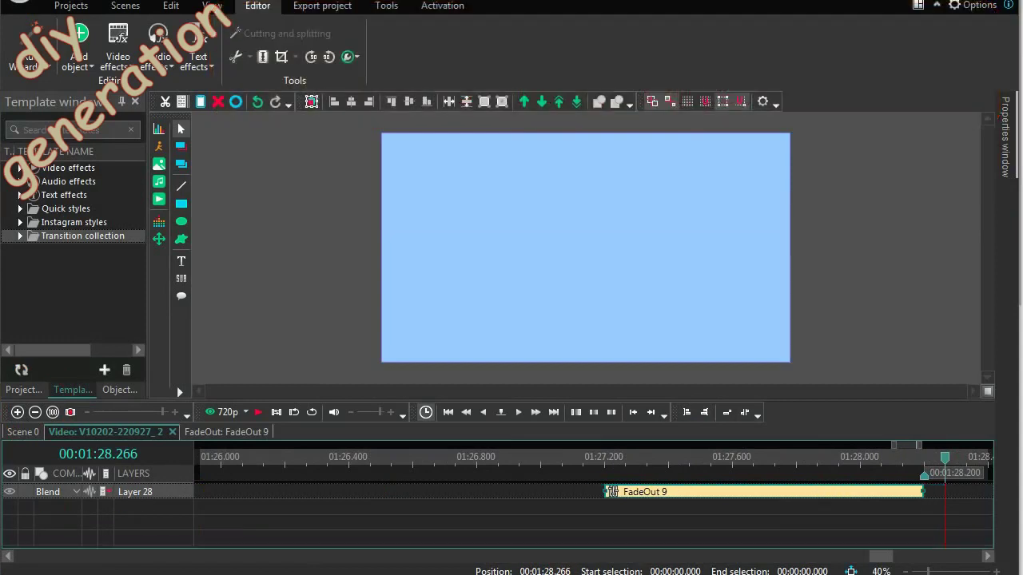
{"action": "left_click", "coordinate": [13, 434]}
{"action": "left_click", "coordinate": [684, 455]}
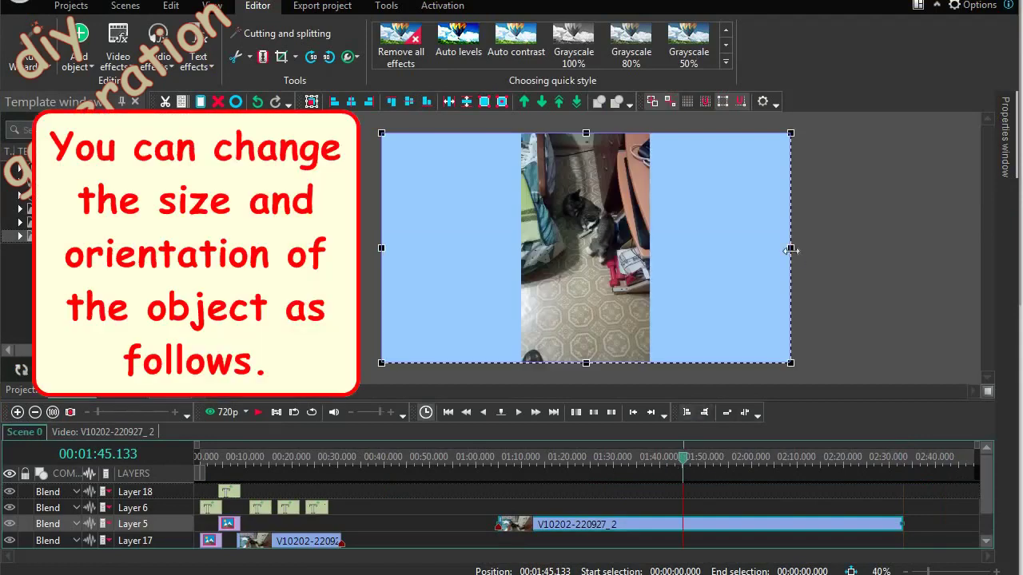
{"action": "left_click_drag", "start_coordinate": [790, 249], "coordinate": [511, 261]}
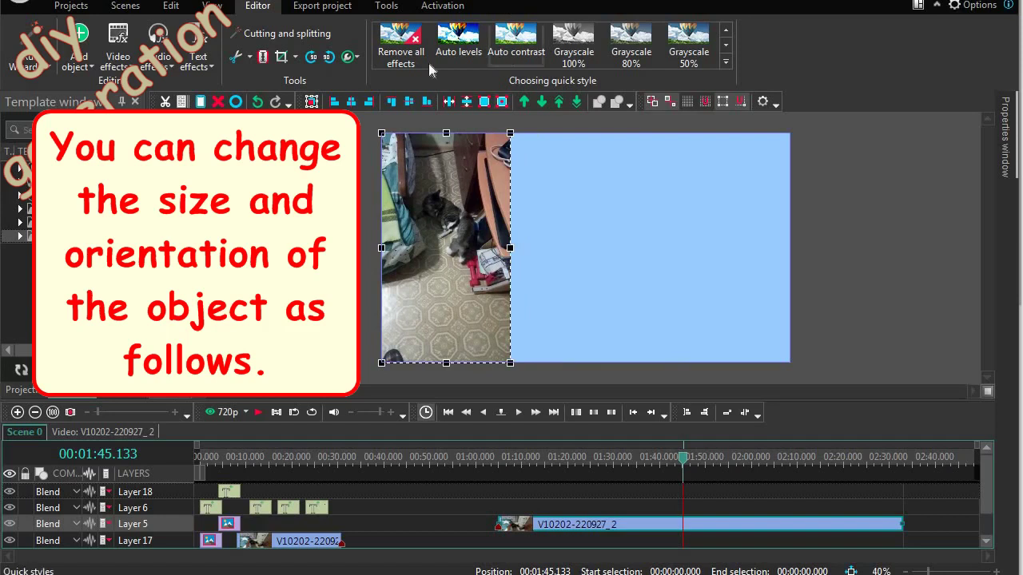
{"action": "left_click", "coordinate": [312, 57]}
{"action": "mouse_move", "coordinate": [525, 278]}
{"action": "left_mouse_down"}
{"action": "mouse_move", "coordinate": [610, 310]}
{"action": "mouse_move", "coordinate": [577, 323]}
{"action": "left_mouse_up"}
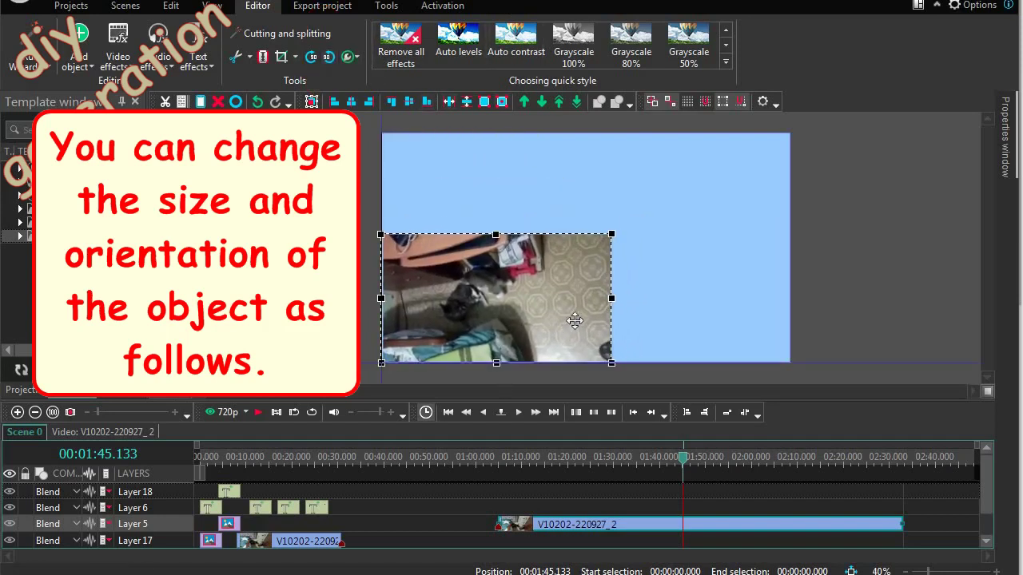
{"action": "left_click_drag", "start_coordinate": [611, 233], "coordinate": [792, 128]}
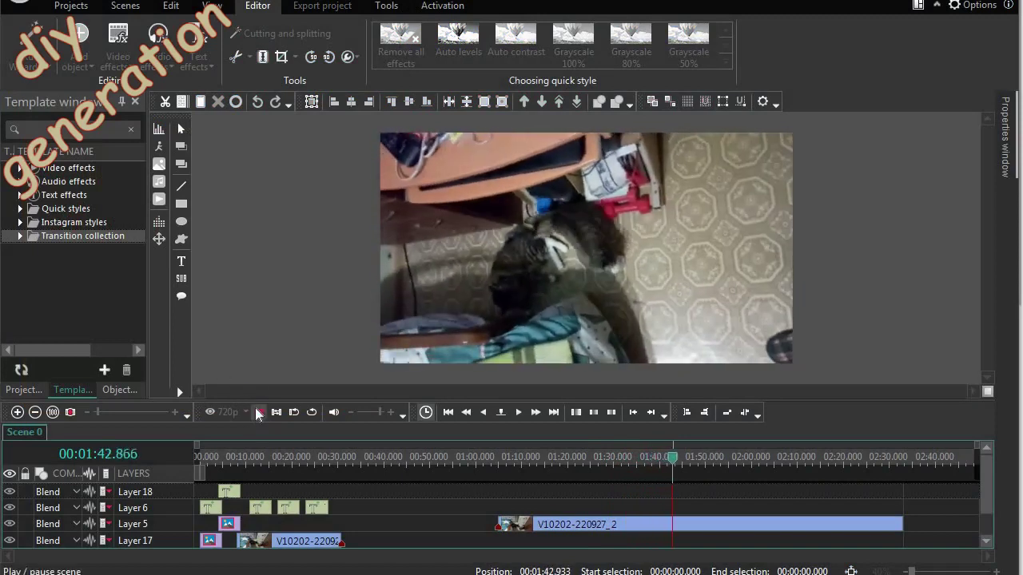
{"action": "key", "text": "space"}
{"action": "key", "text": "Left"}
{"action": "key", "text": "Left"}
{"action": "key", "text": "Left"}
{"action": "key", "text": "Left"}
{"action": "key", "text": "Left"}
{"action": "key", "text": "Left"}
{"action": "key", "text": "Left"}
{"action": "key", "text": "Left"}
{"action": "key", "text": "Left"}
{"action": "key", "text": "Left"}
{"action": "key", "text": "Left"}
{"action": "key", "text": "Left"}
{"action": "key", "text": "Left"}
{"action": "key", "text": "Left"}
{"action": "key", "text": "Left"}
{"action": "key", "text": "Left"}
{"action": "key", "text": "Left"}
{"action": "key", "text": "Left"}
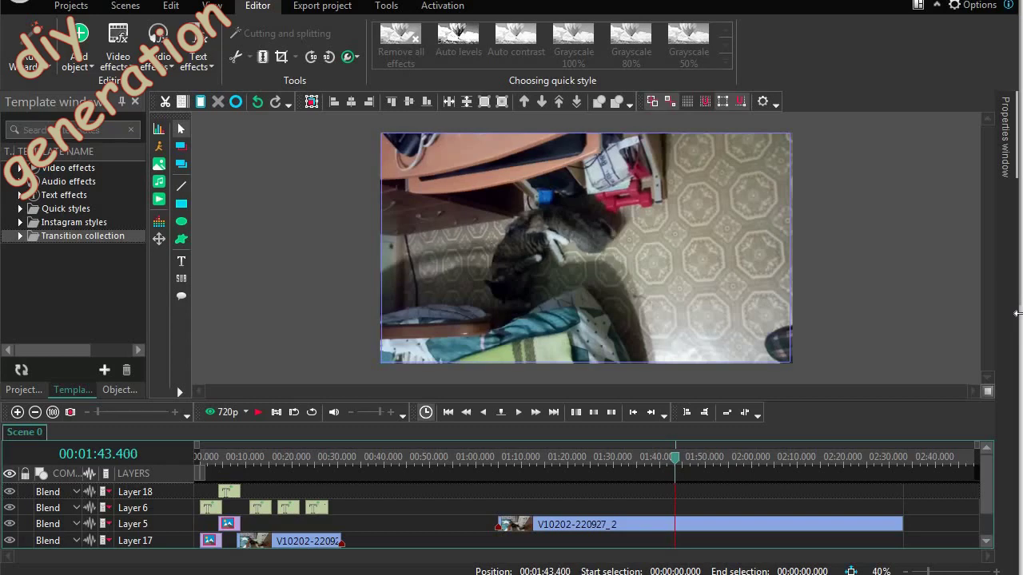
{"action": "key", "text": "Left"}
{"action": "key", "text": "Left"}
{"action": "key", "text": "Left"}
{"action": "key", "text": "Left"}
{"action": "key", "text": "Left"}
{"action": "key", "text": "Left"}
{"action": "key", "text": "Left"}
{"action": "key", "text": "Left"}
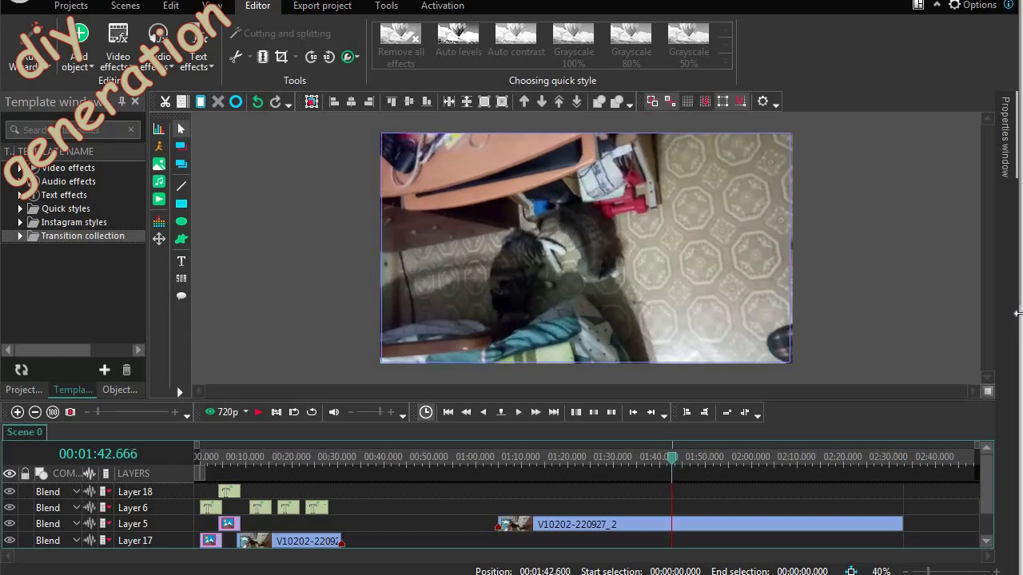
{"action": "key", "text": "Left"}
{"action": "key", "text": "Left"}
{"action": "key", "text": "Left"}
{"action": "key", "text": "Left"}
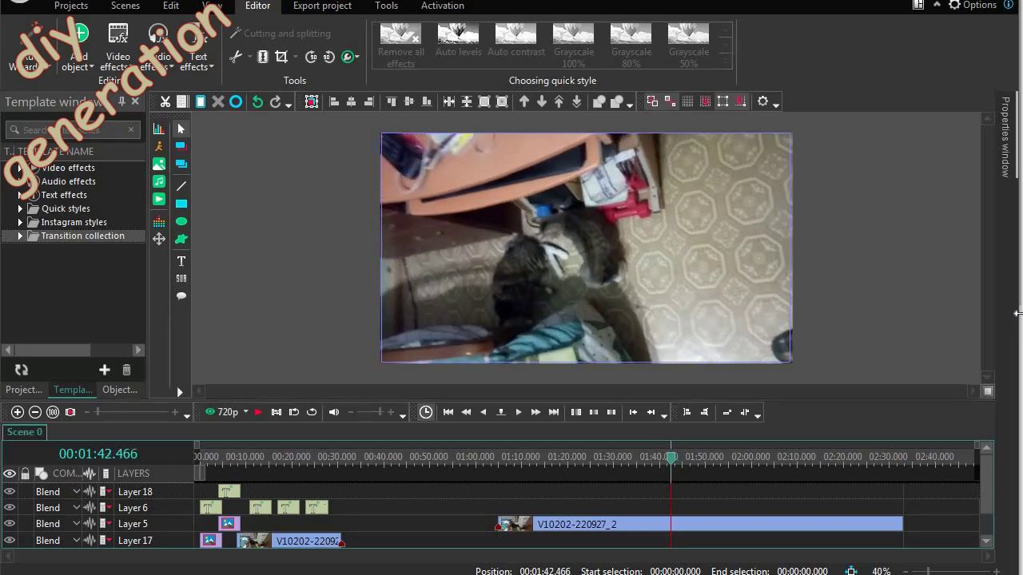
{"action": "left_click", "coordinate": [781, 530]}
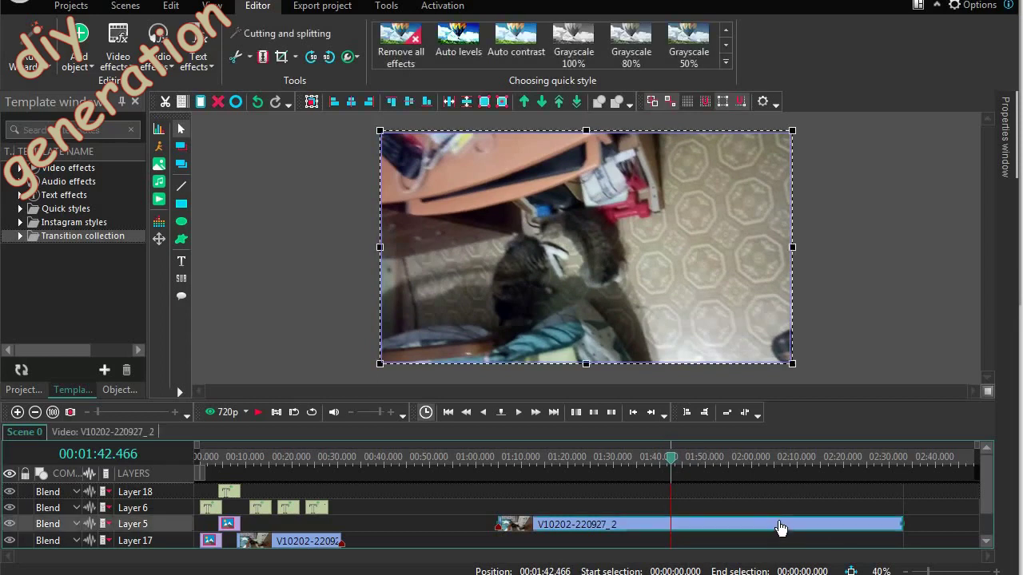
{"action": "left_click", "coordinate": [263, 57]}
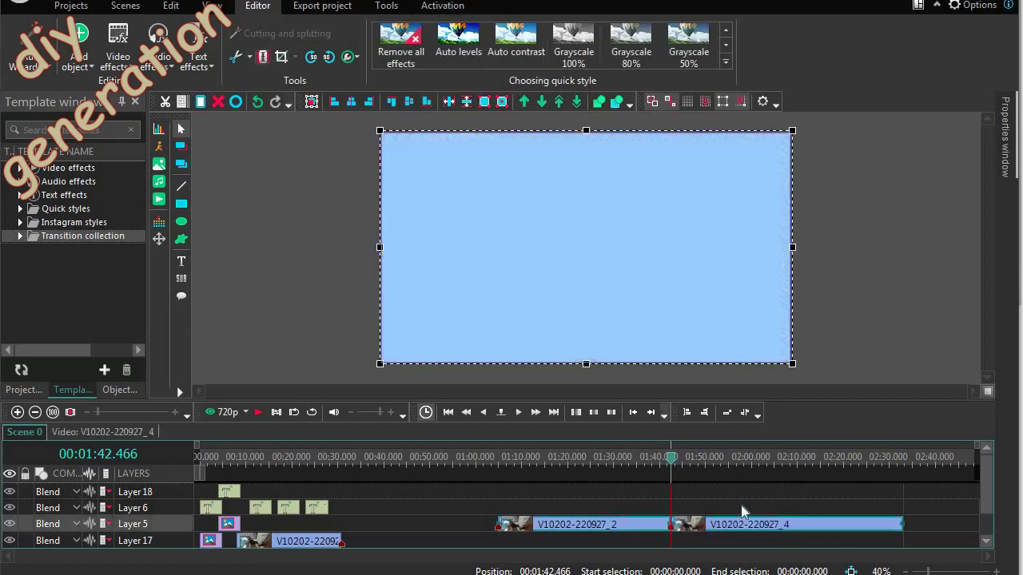
{"action": "left_click", "coordinate": [741, 505]}
{"action": "left_click_drag", "start_coordinate": [577, 528], "coordinate": [518, 519]}
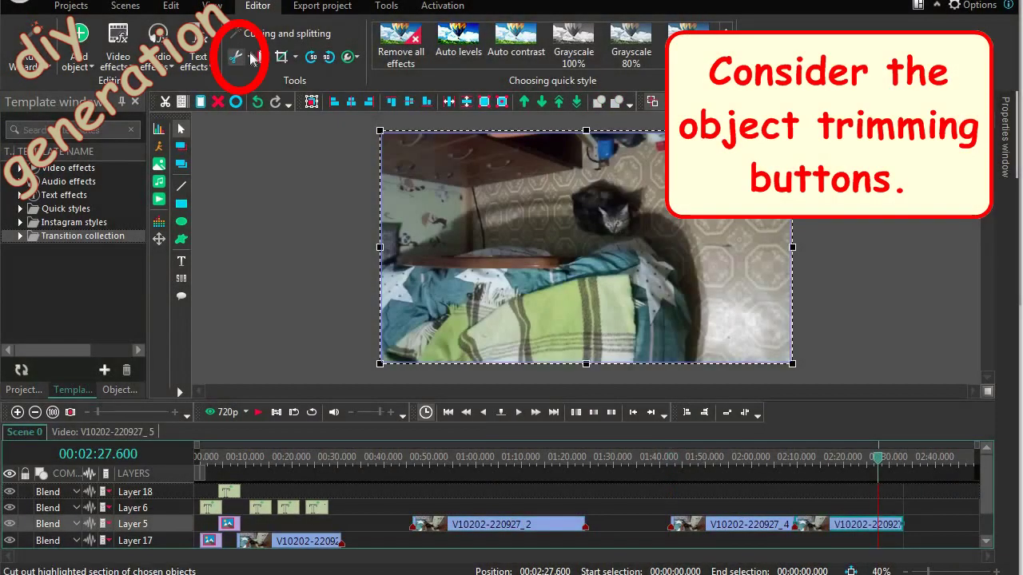
{"action": "left_click", "coordinate": [252, 57]}
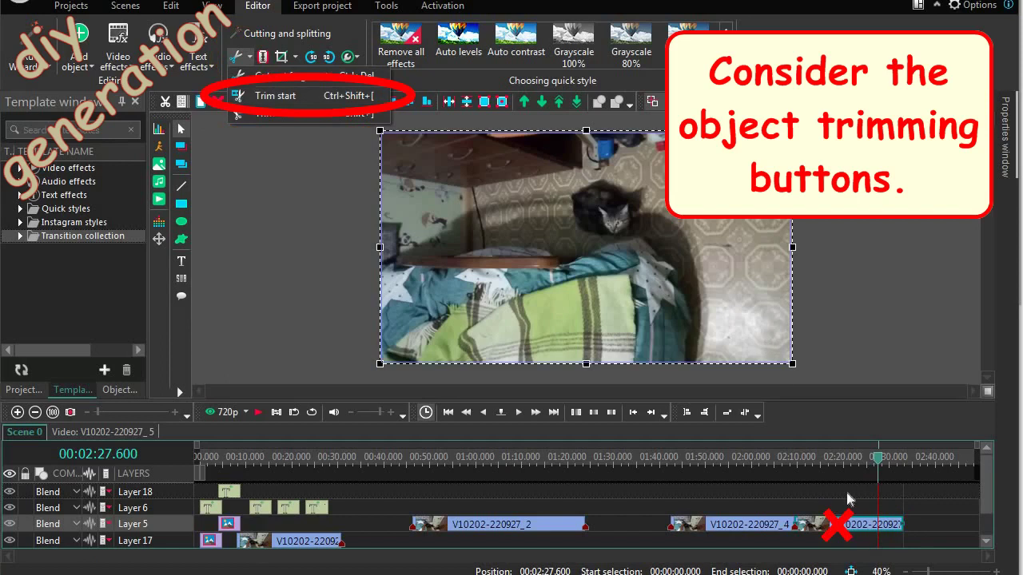
{"action": "left_click", "coordinate": [272, 114]}
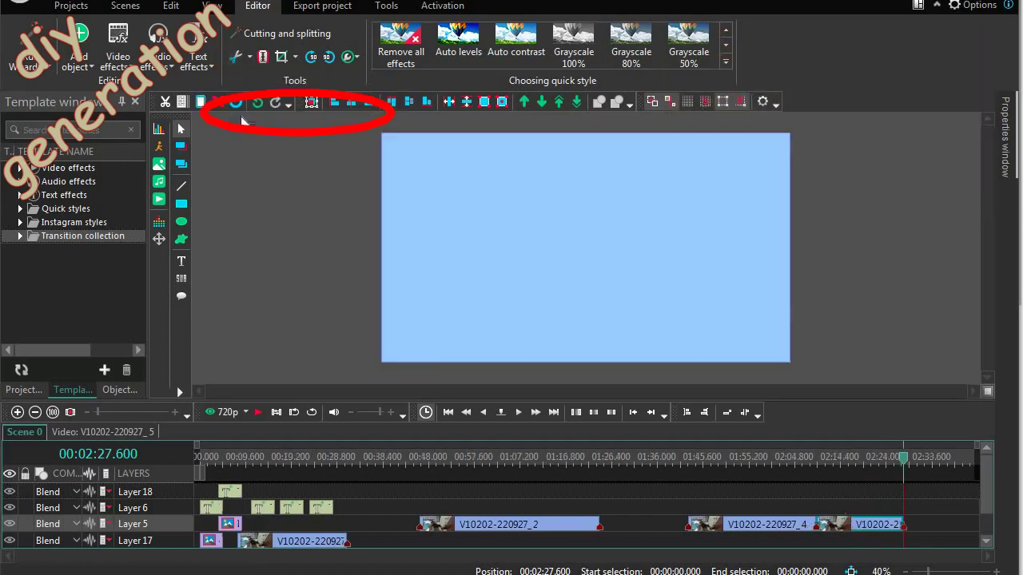
{"action": "left_click_drag", "start_coordinate": [874, 521], "coordinate": [875, 548]}
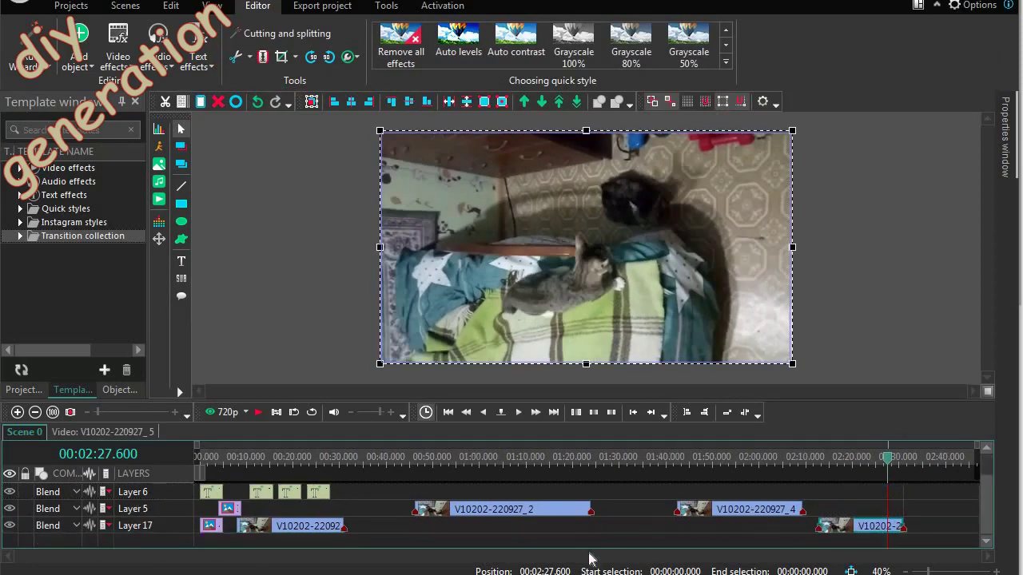
{"action": "left_click_drag", "start_coordinate": [714, 517], "coordinate": [664, 530]}
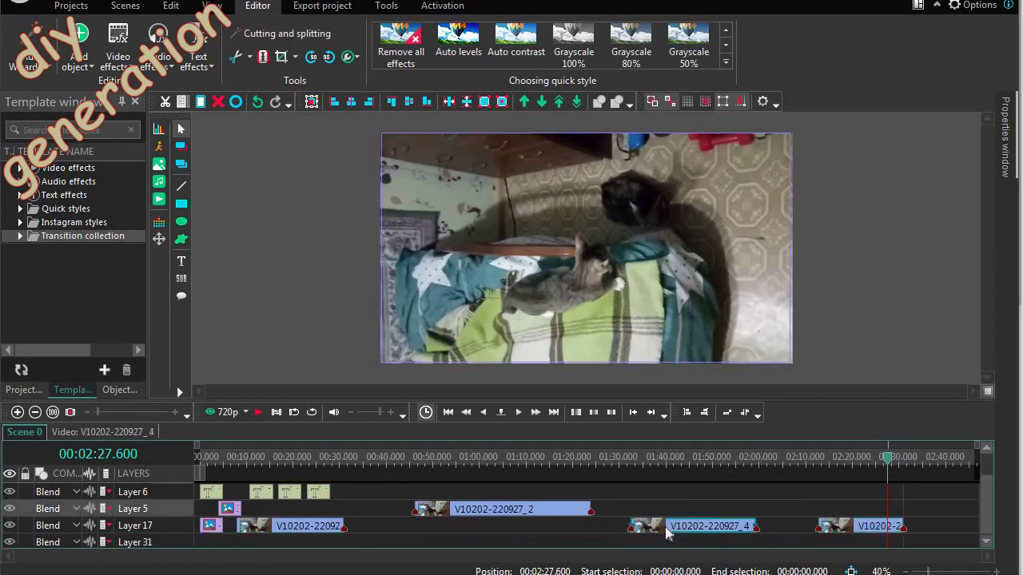
{"action": "left_click_drag", "start_coordinate": [846, 527], "coordinate": [847, 520]}
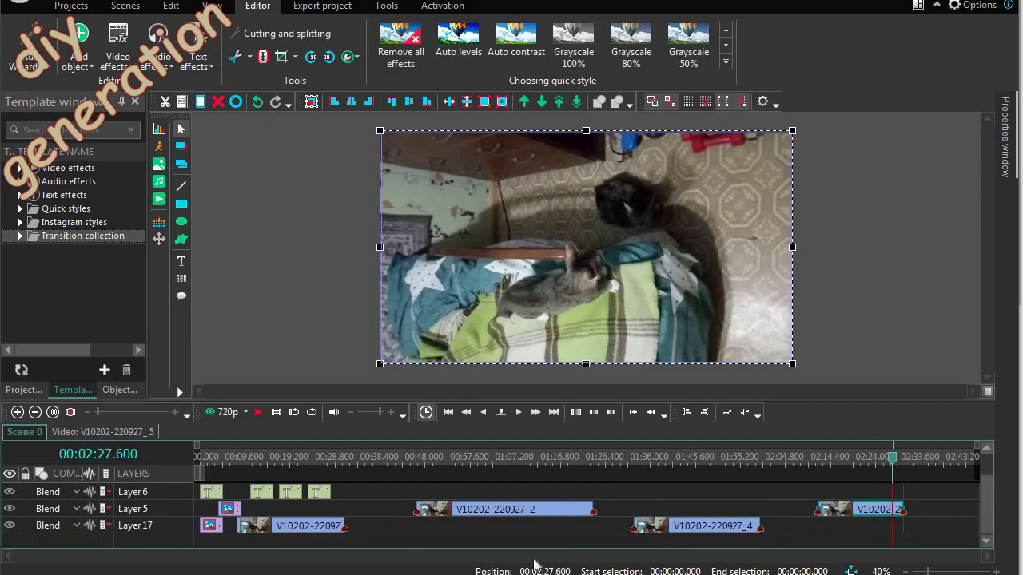
{"action": "left_click_drag", "start_coordinate": [955, 542], "coordinate": [313, 518]}
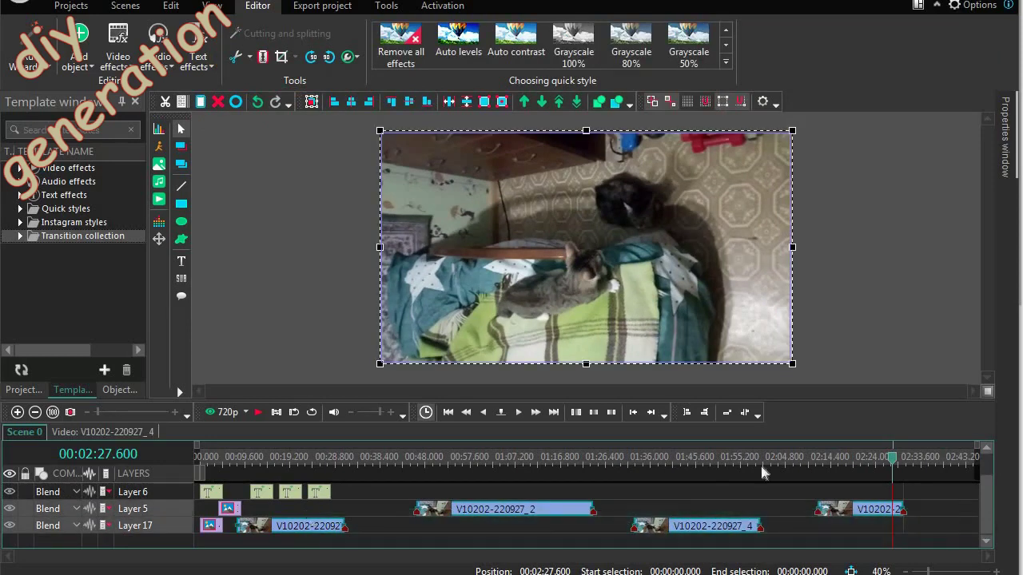
{"action": "left_click", "coordinate": [744, 412]}
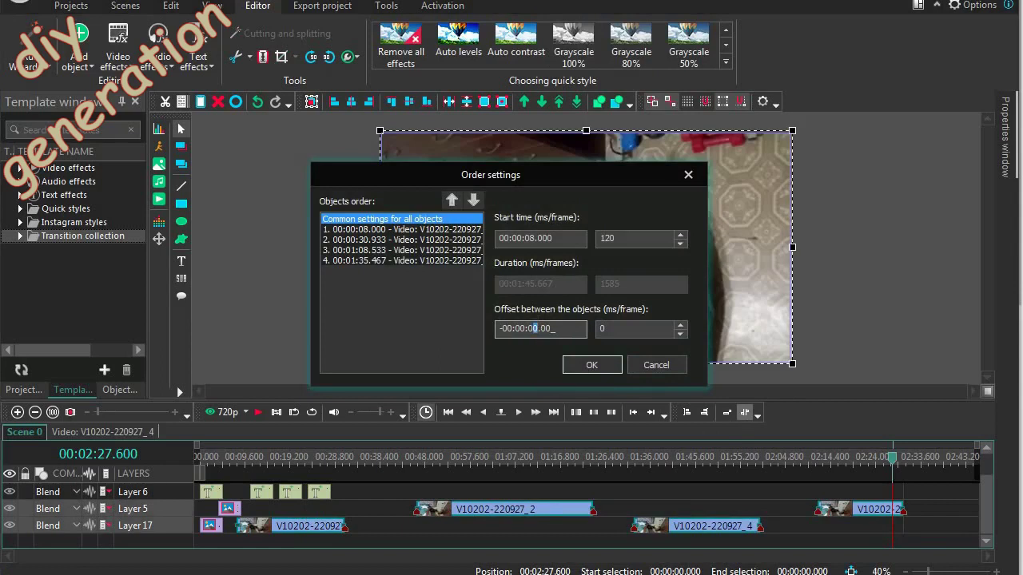
{"action": "type", "text": "1000"}
{"action": "left_click", "coordinate": [591, 365]}
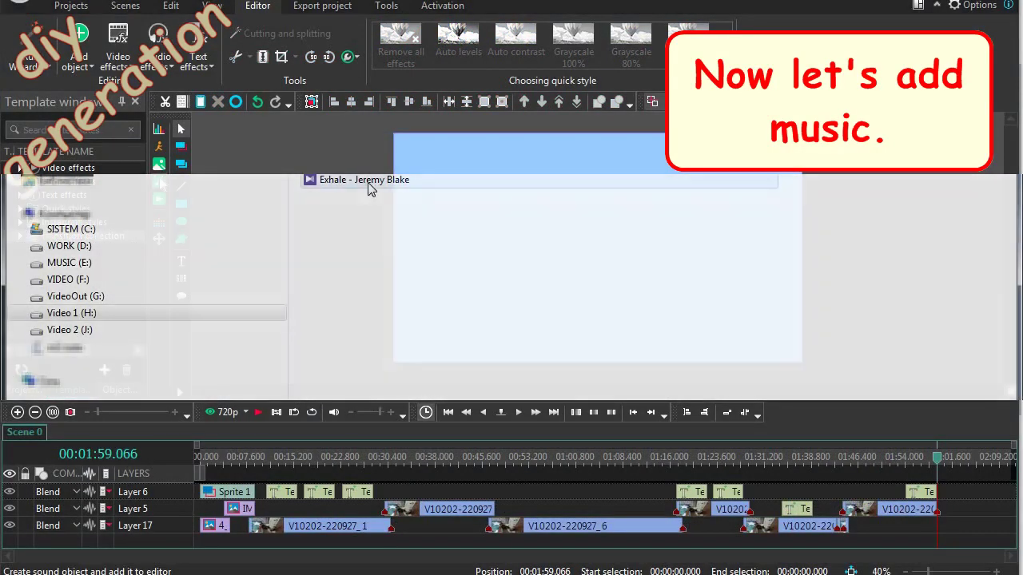
Add the "Exhale - Jeremy Blake" music as a sound object and move it to its own layer, starting at the scene's beginning.
{"action": "left_click", "coordinate": [160, 183]}
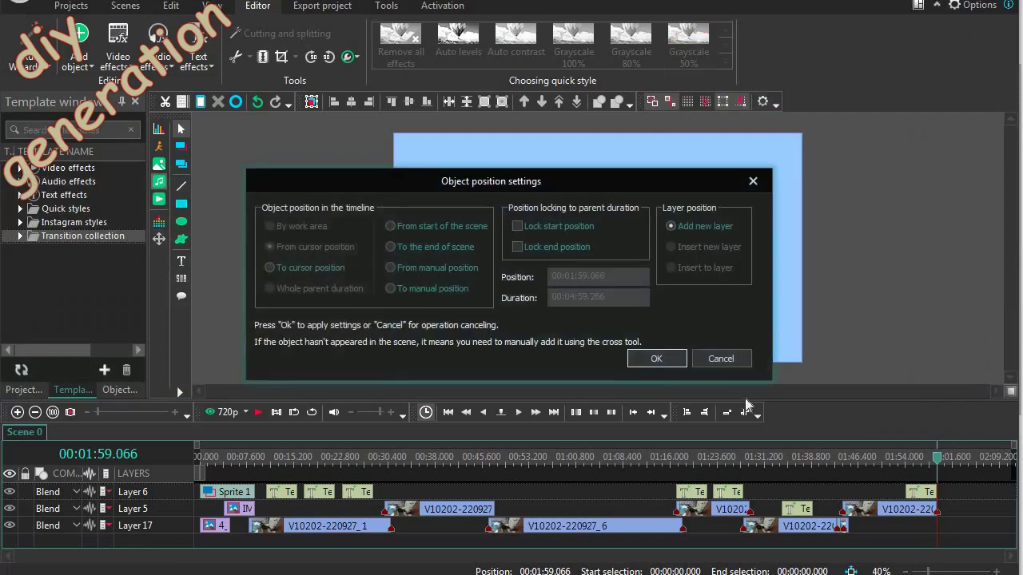
{"action": "left_click", "coordinate": [654, 358]}
{"action": "left_click_drag", "start_coordinate": [497, 492], "coordinate": [506, 541]}
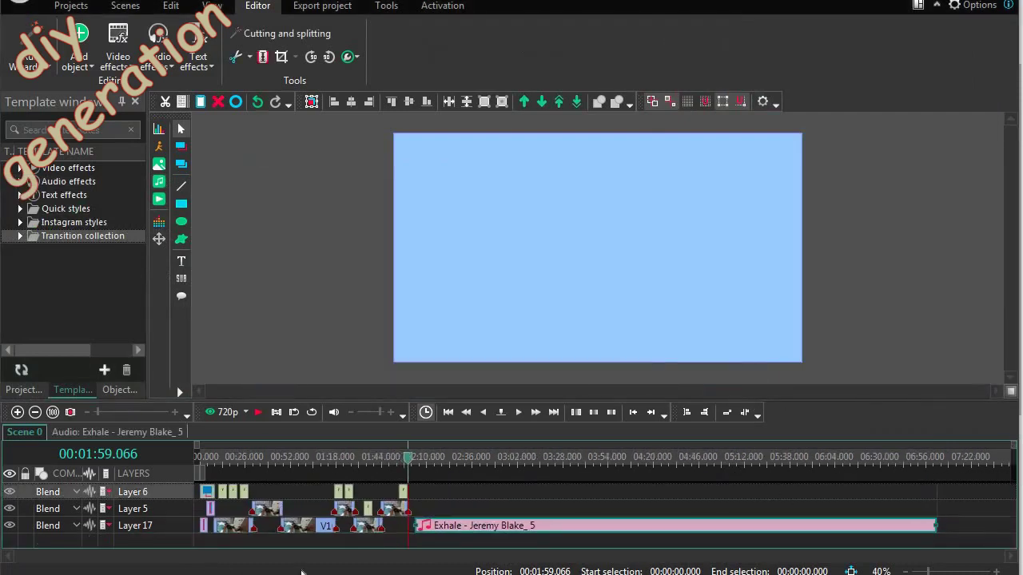
{"action": "left_click_drag", "start_coordinate": [461, 535], "coordinate": [248, 552]}
Trim off the music track's end at 00:01:59.066, where the last video and caption finish.
{"action": "left_click", "coordinate": [18, 413]}
{"action": "left_click", "coordinate": [18, 412]}
{"action": "left_click", "coordinate": [18, 413]}
{"action": "left_click", "coordinate": [17, 413]}
{"action": "left_click", "coordinate": [18, 413]}
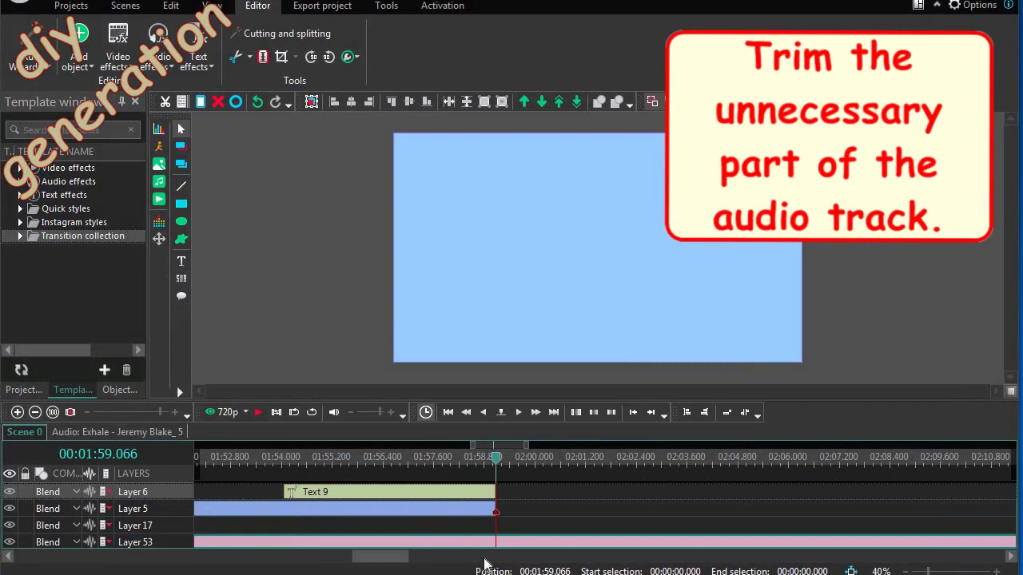
{"action": "left_click", "coordinate": [244, 57]}
{"action": "left_click", "coordinate": [245, 113]}
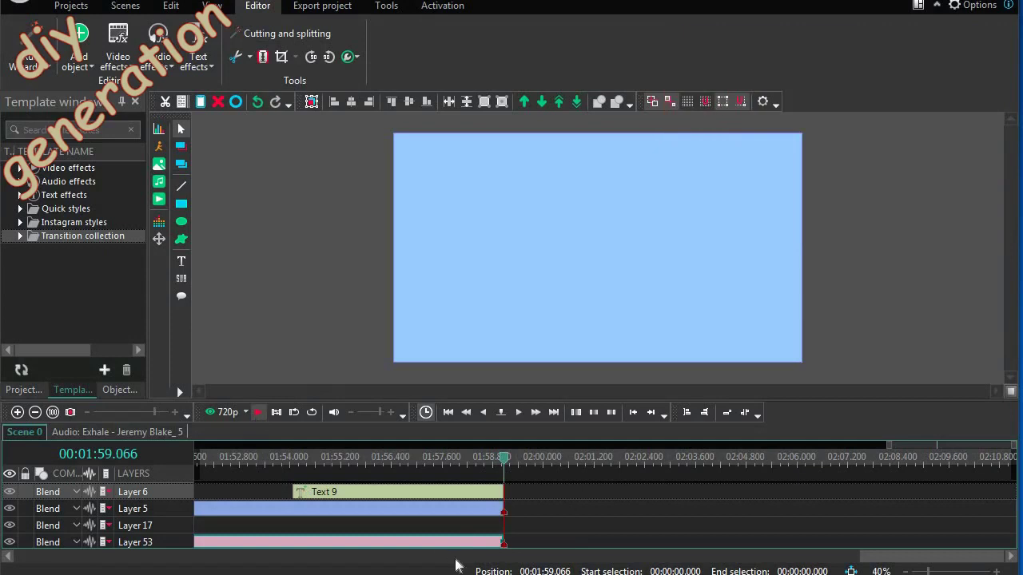
Apply a Fade Out audio effect to the music track, positioned to the end of scene on a new layer.
{"action": "right_click", "coordinate": [472, 543]}
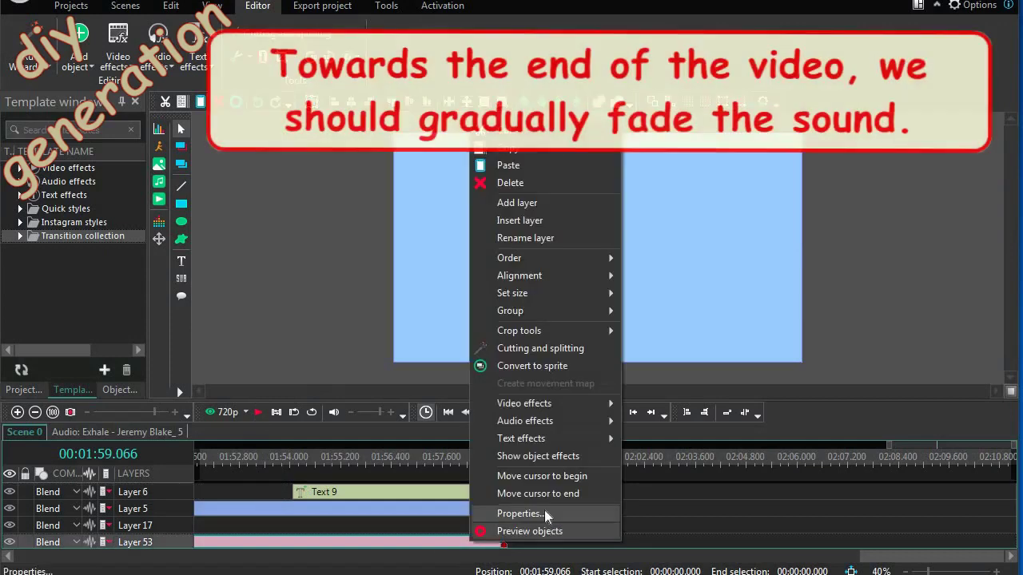
{"action": "mouse_move", "coordinate": [549, 421]}
{"action": "mouse_move", "coordinate": [667, 425]}
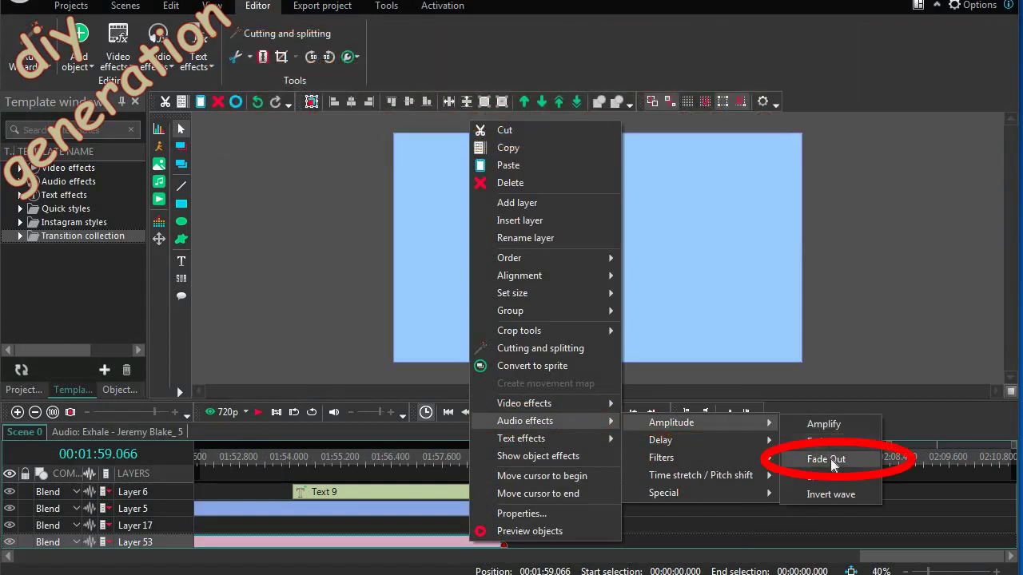
{"action": "left_click", "coordinate": [830, 459]}
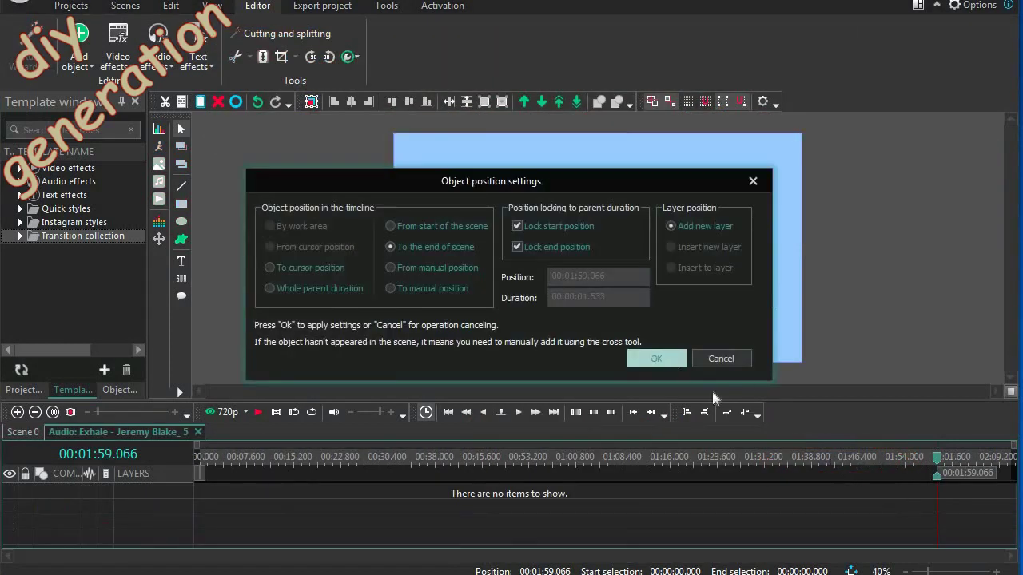
{"action": "left_click", "coordinate": [676, 364]}
Set the fade-out effect's duration to 00:00:04.000 and shift it earlier so that it finishes with the music.
{"action": "right_click", "coordinate": [930, 492]}
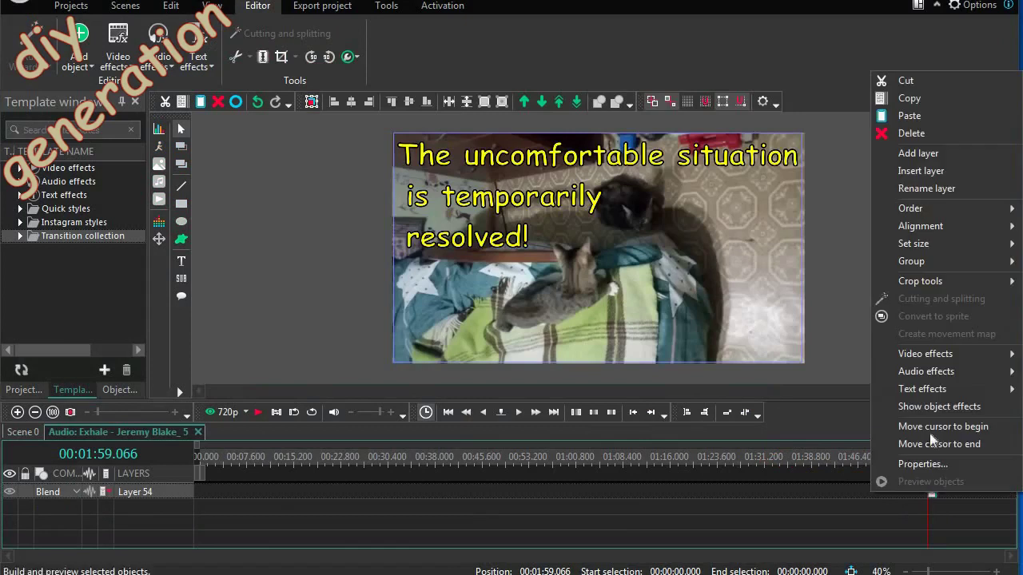
{"action": "left_click", "coordinate": [879, 464]}
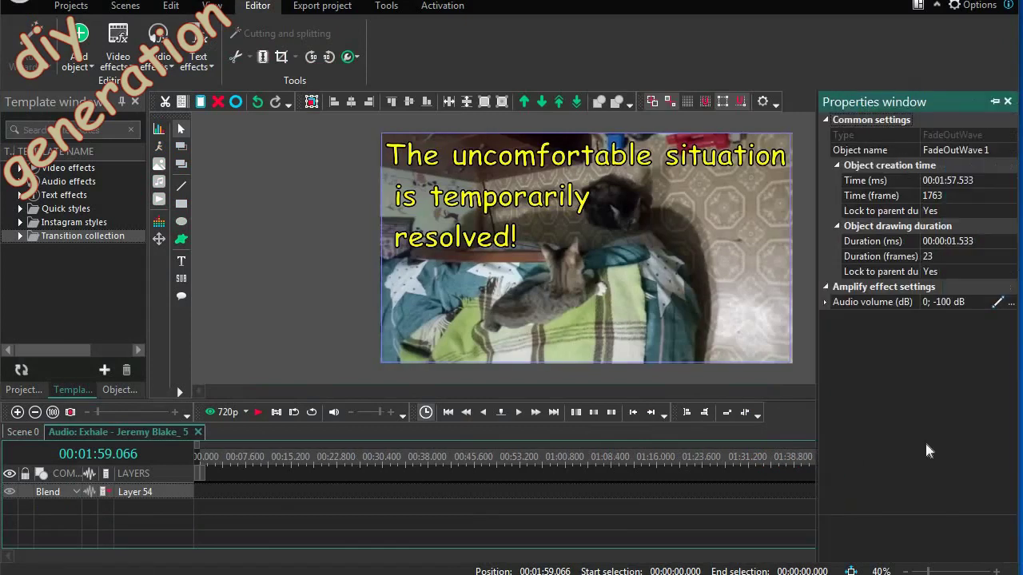
{"action": "left_click", "coordinate": [960, 240]}
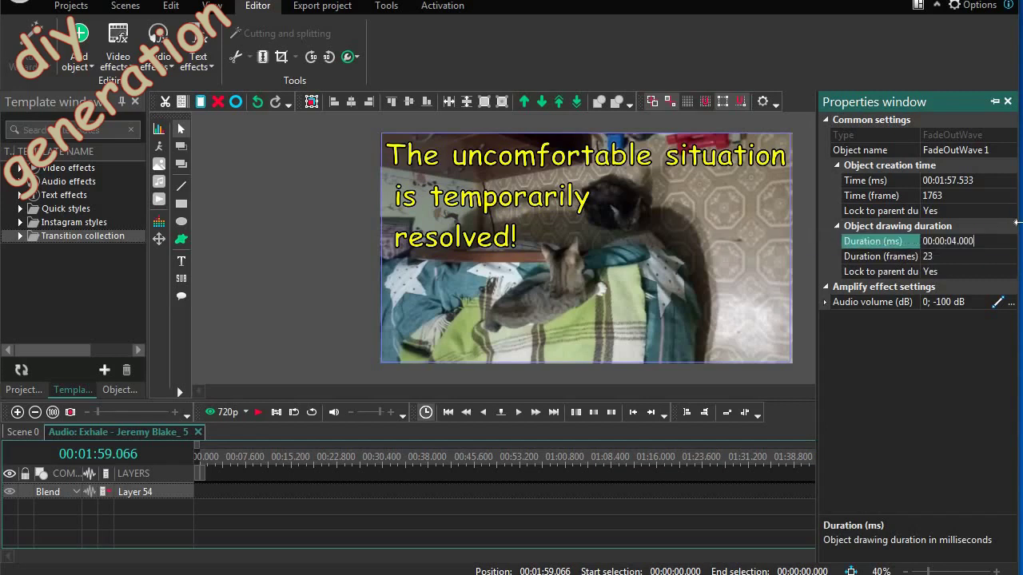
{"action": "left_click", "coordinate": [1008, 102]}
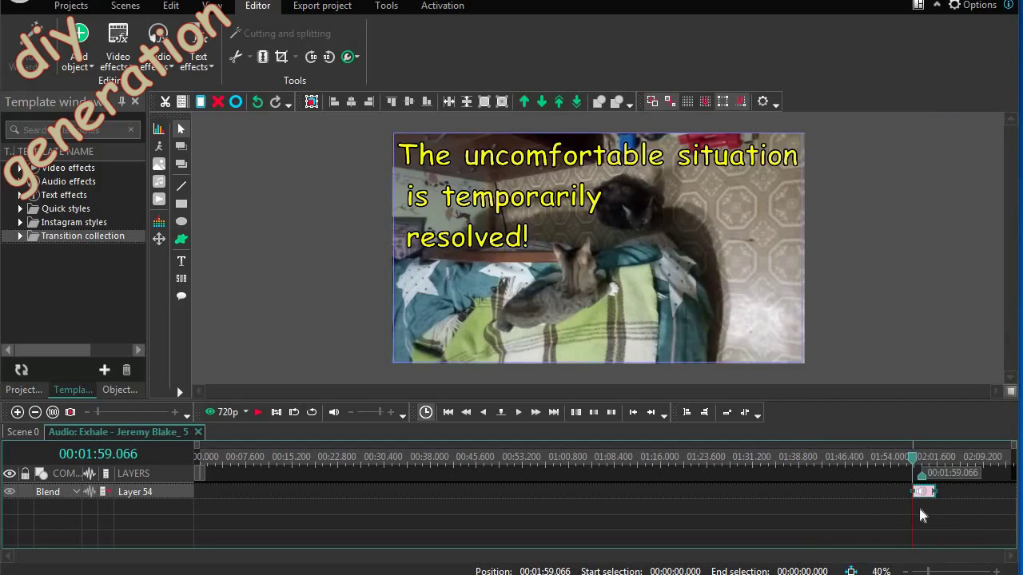
{"action": "left_click", "coordinate": [16, 413]}
{"action": "left_click_drag", "start_coordinate": [991, 500], "coordinate": [915, 496]}
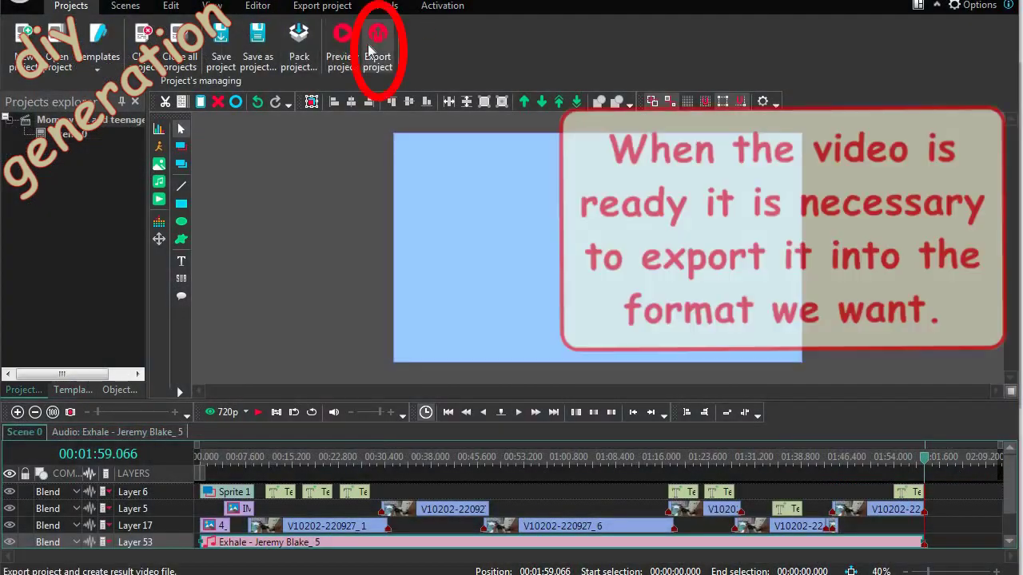
Set up the project export for YouTube with the H.264 / AVC Ultra Quality profile, CRF 20 and AAC 320 kbps audio.
{"action": "left_click", "coordinate": [378, 48]}
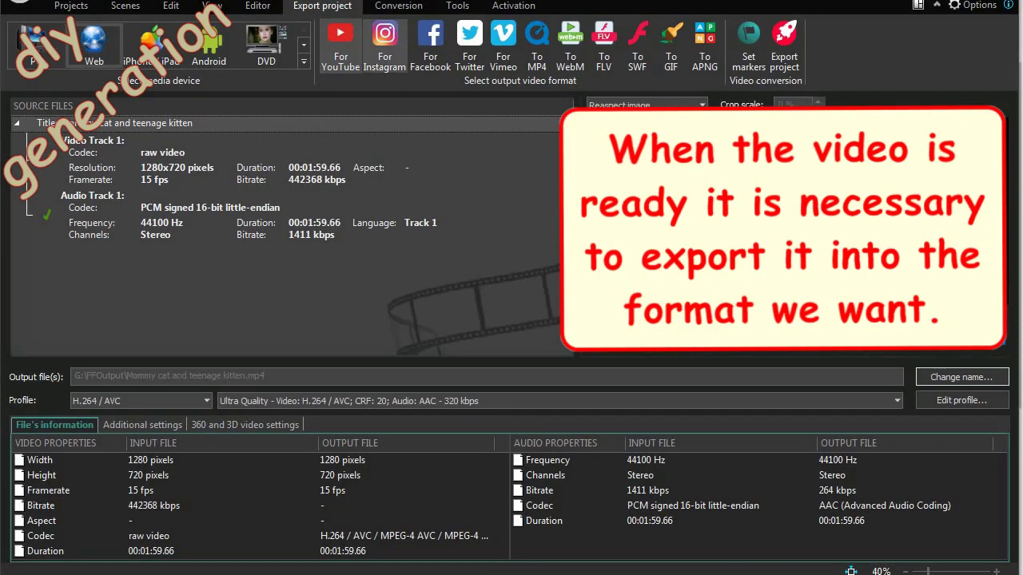
{"action": "left_click", "coordinate": [385, 48]}
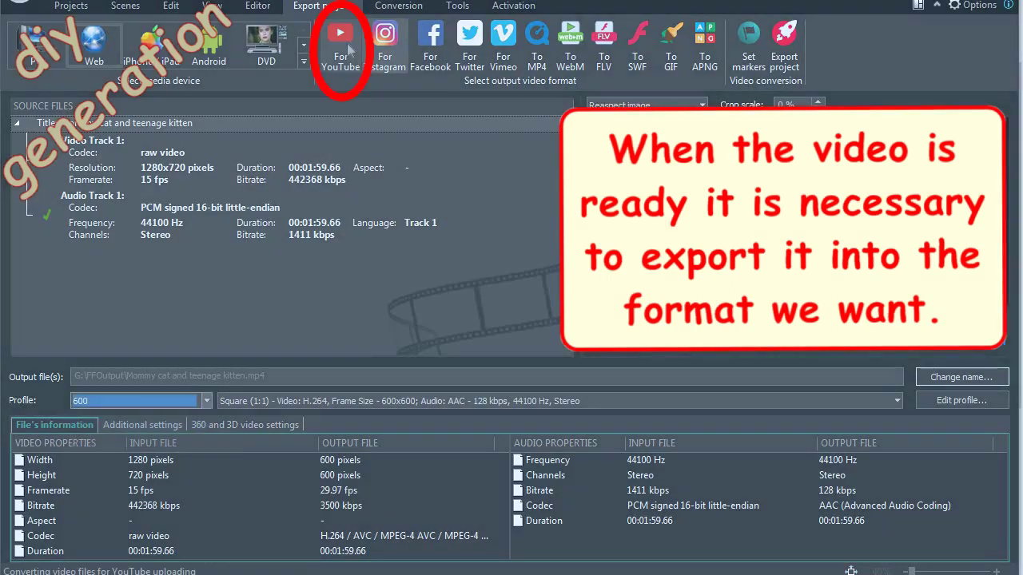
{"action": "left_click", "coordinate": [340, 48]}
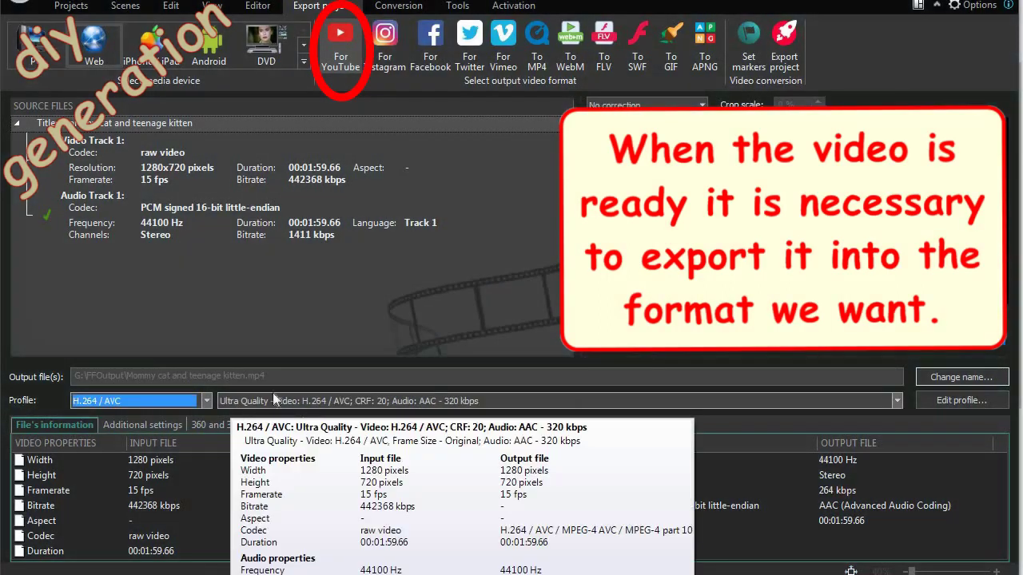
{"action": "left_click", "coordinate": [898, 401]}
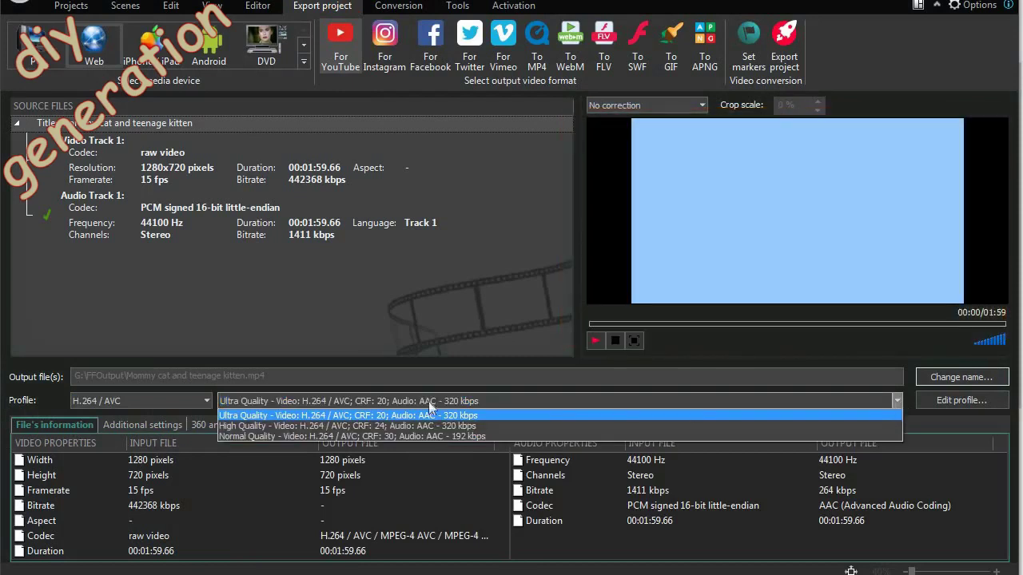
{"action": "left_click", "coordinate": [271, 415]}
Export the project to the MP4 file and decline uploading the finished video to YouTube.
{"action": "left_click", "coordinate": [784, 40]}
{"action": "left_click", "coordinate": [558, 479]}
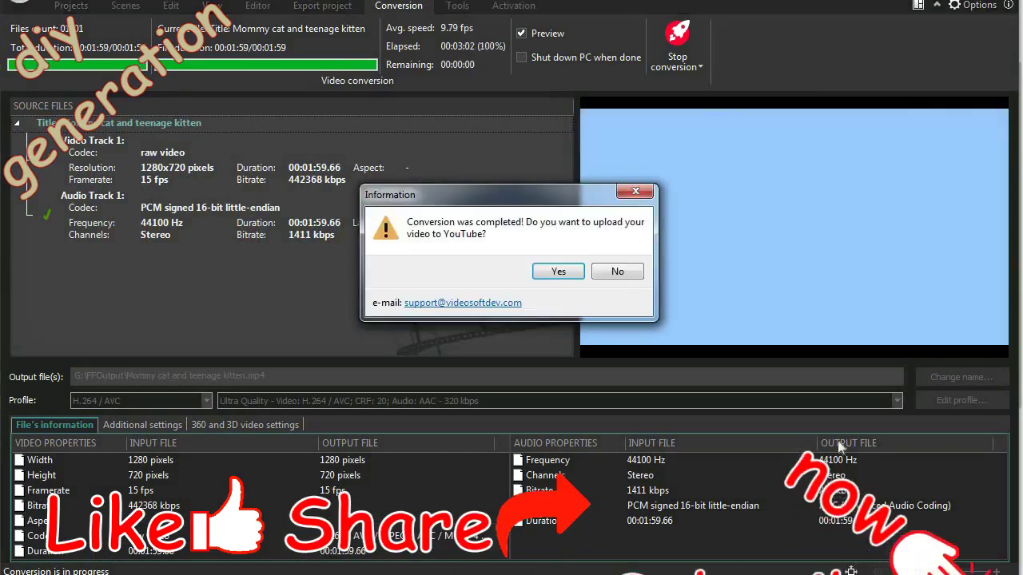
{"action": "left_click", "coordinate": [620, 271]}
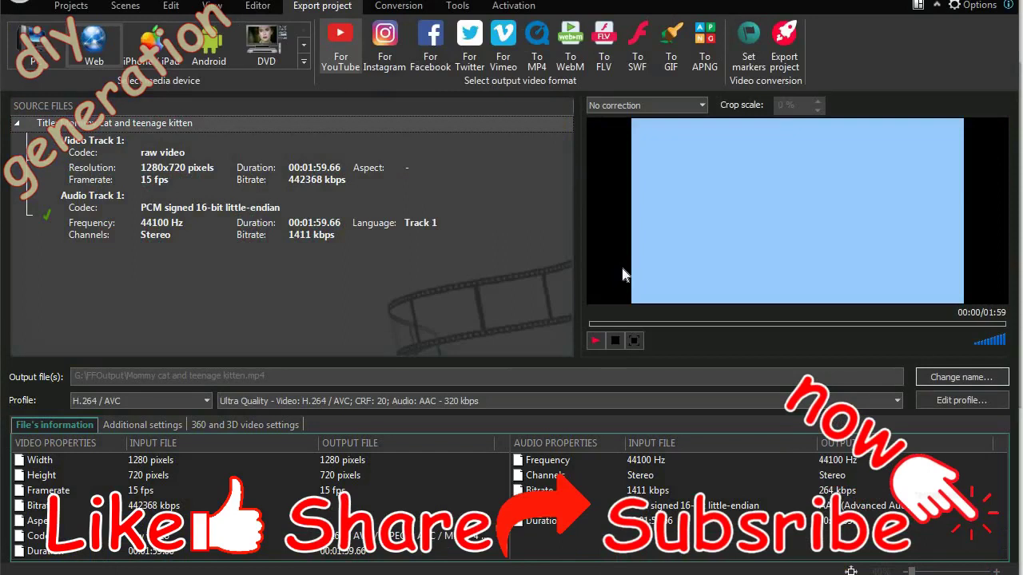